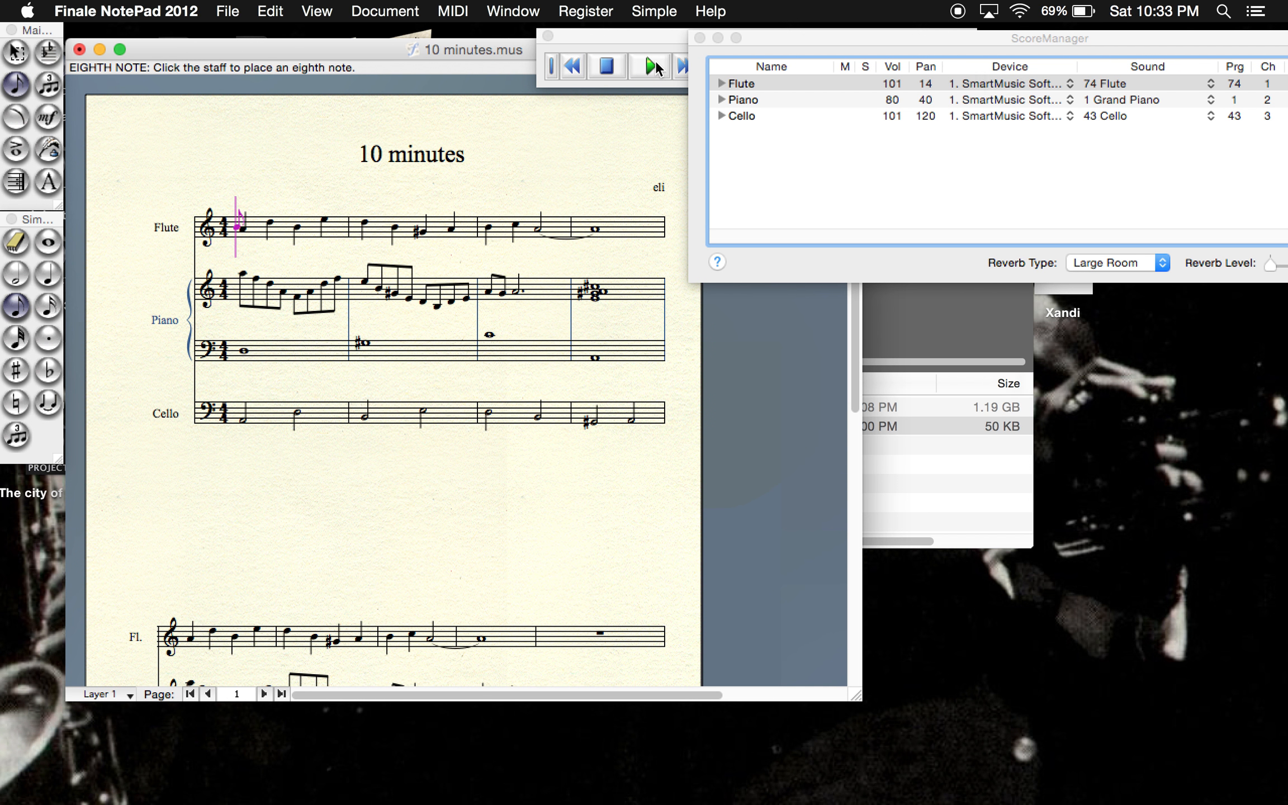
- Play the score from the beginning through measure 8 and stop playback
{"action": "left_click", "coordinate": [654, 66]}
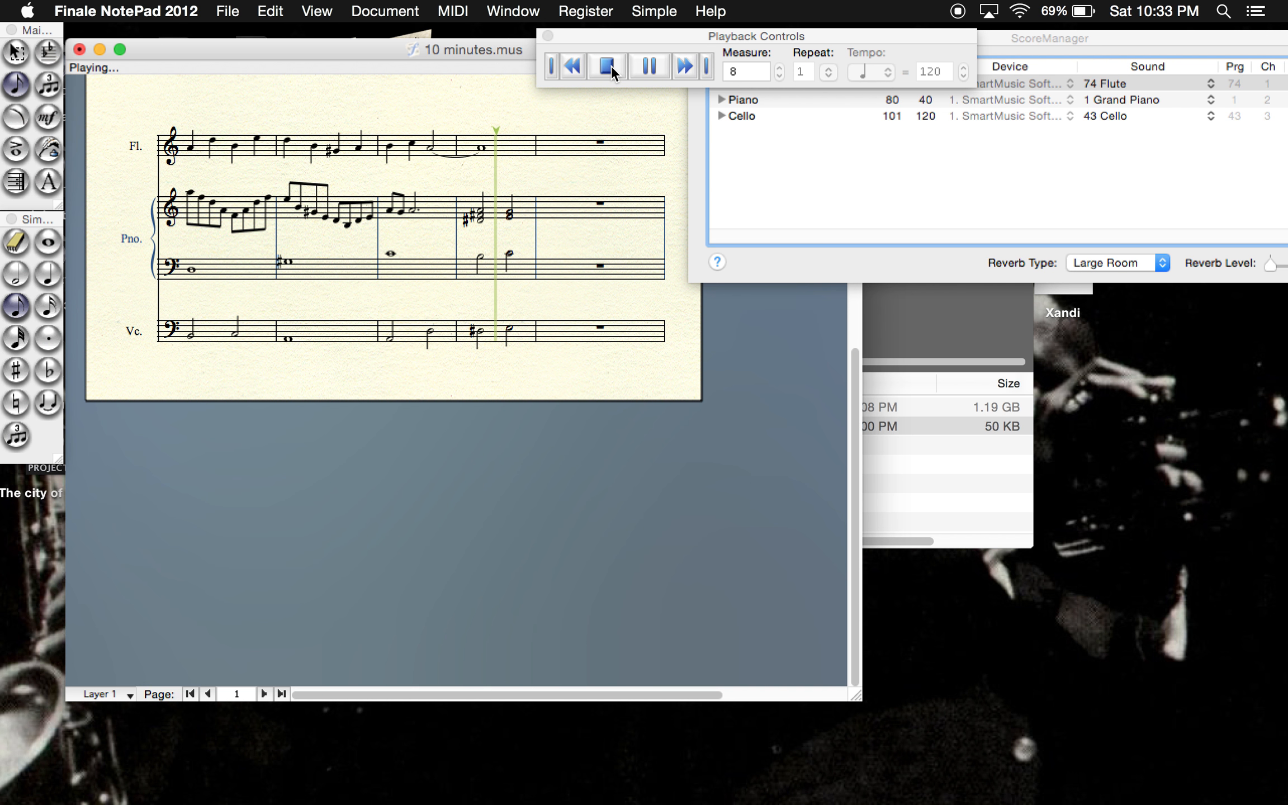
{"action": "left_click", "coordinate": [607, 66]}
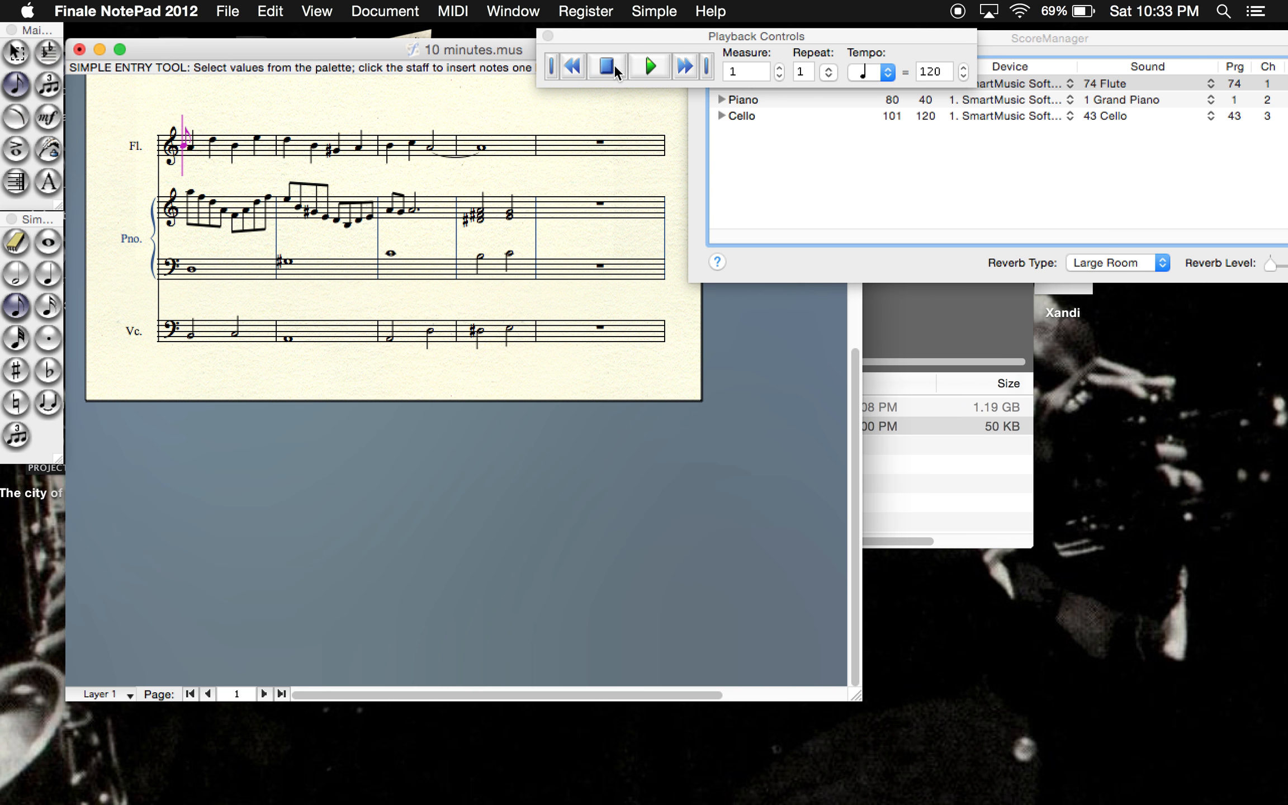
- Set the playback volume to 95 for the Piano and 115 for the Flute, and audition the opening measures
{"action": "left_click", "coordinate": [1014, 32]}
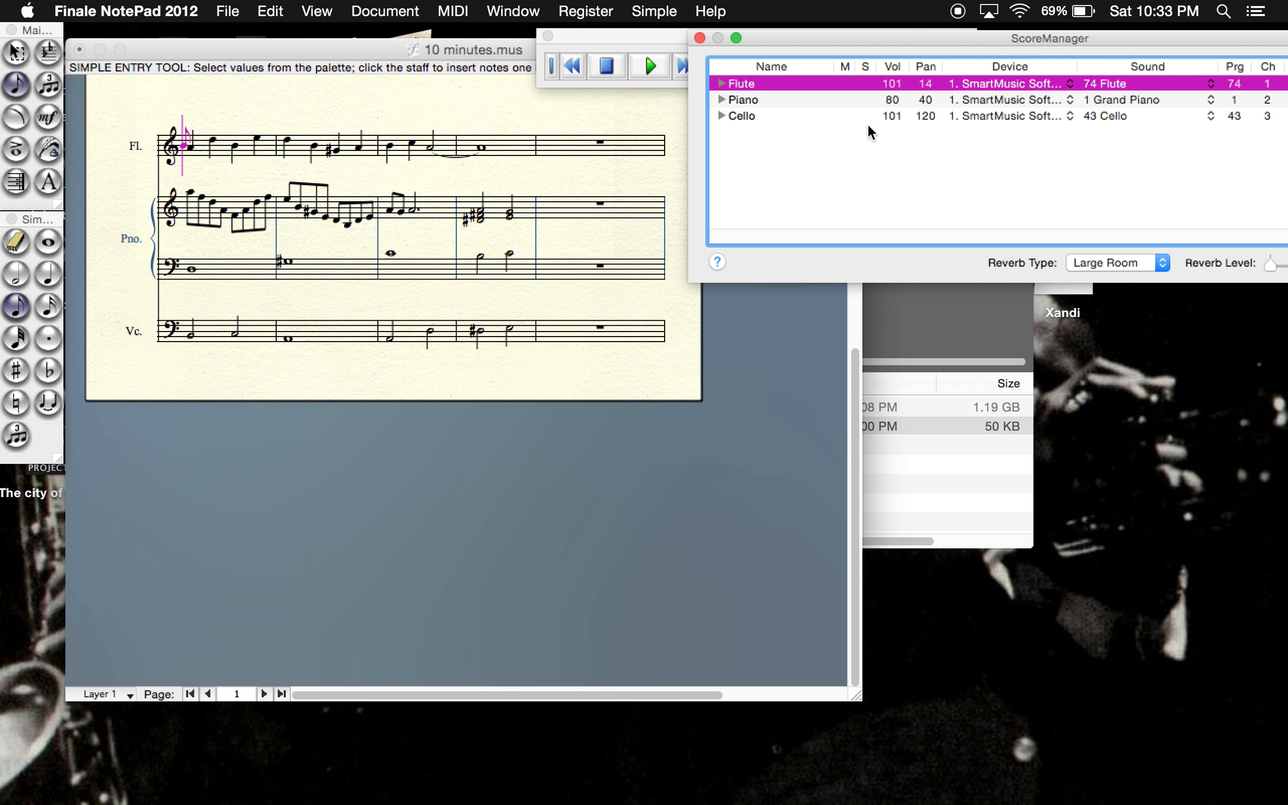
{"action": "left_click", "coordinate": [893, 101]}
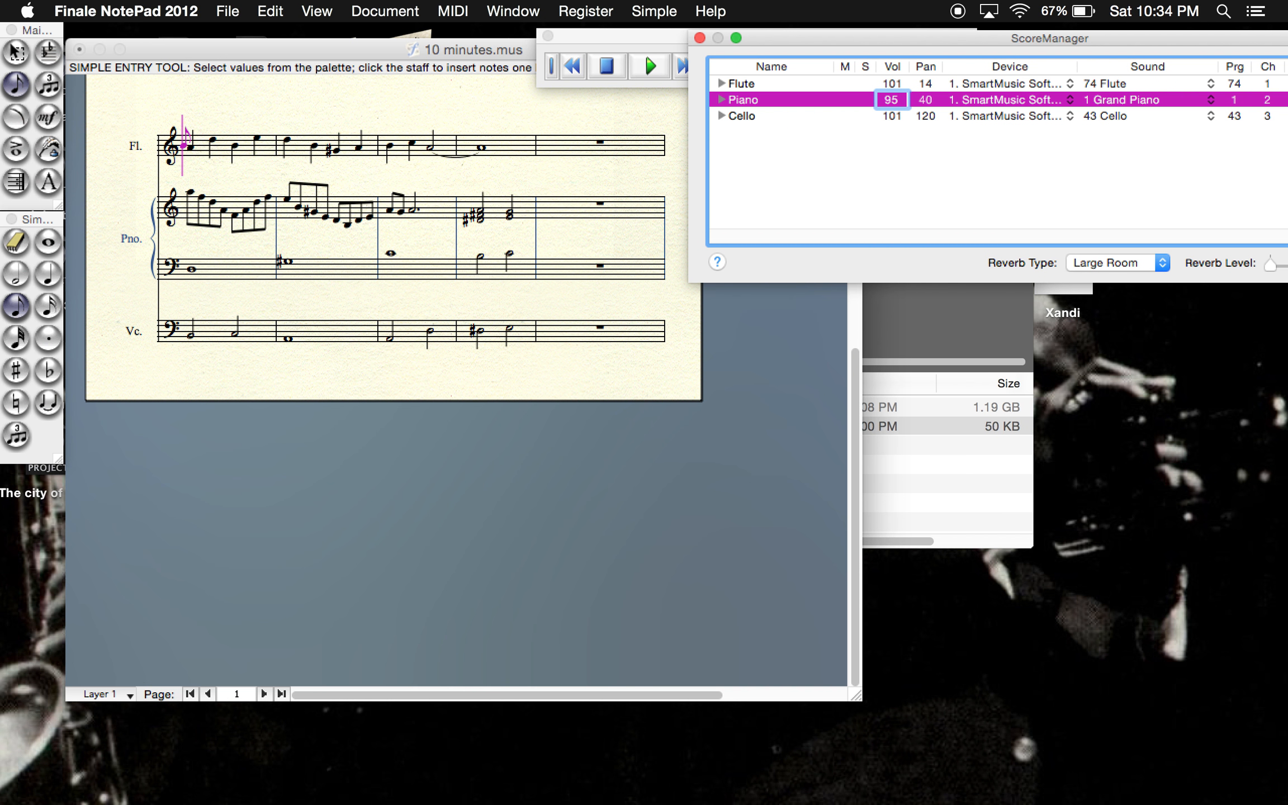
{"action": "left_click", "coordinate": [893, 83]}
{"action": "type", "text": "115"}
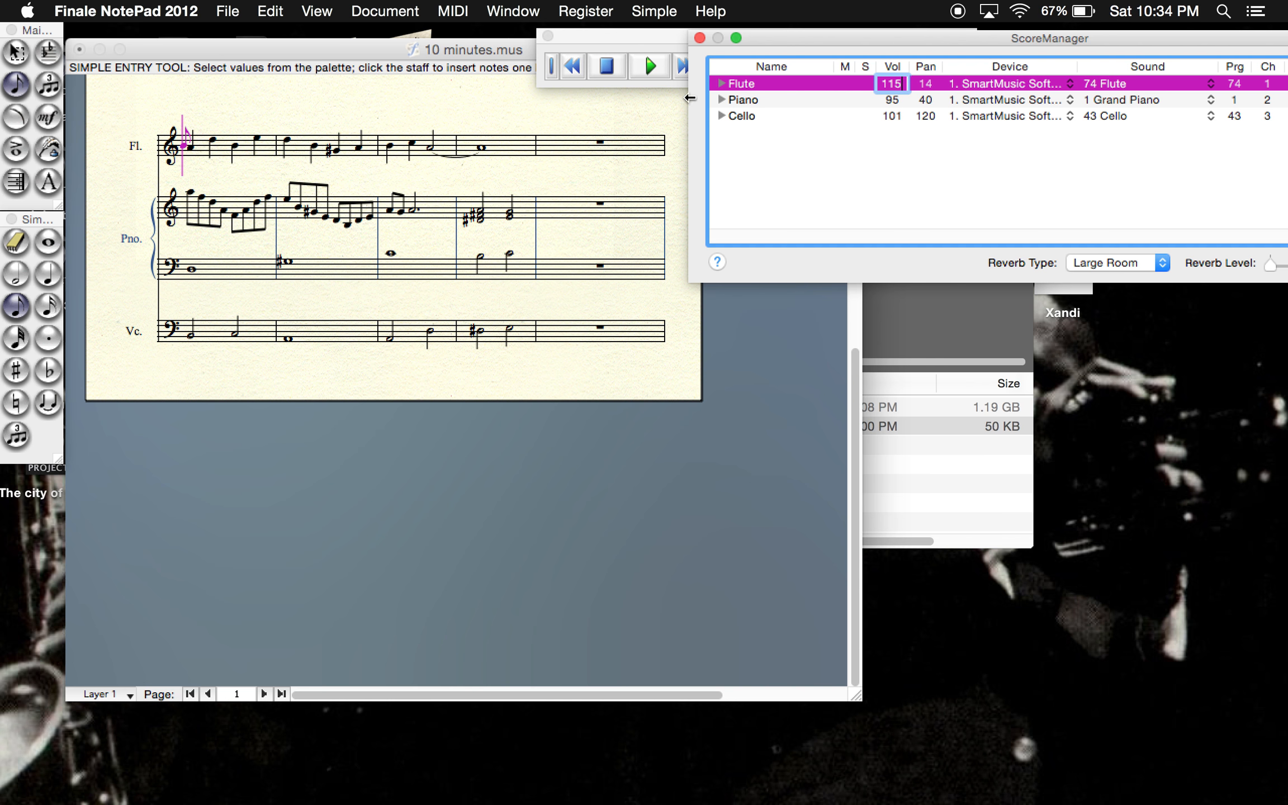
{"action": "left_click", "coordinate": [743, 132]}
{"action": "left_click", "coordinate": [652, 66]}
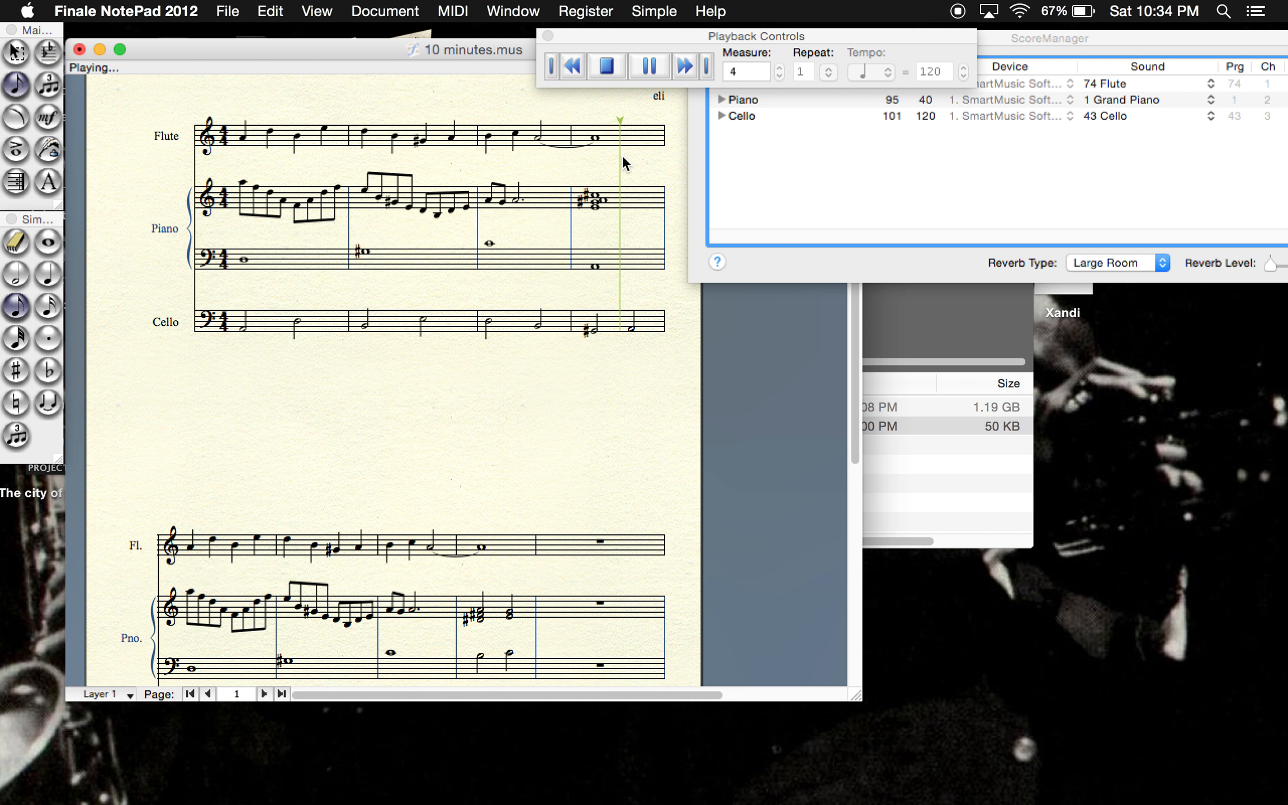
{"action": "left_click", "coordinate": [610, 67]}
- Set the Cello's playback volume to 90 and play the score through measure 8
{"action": "double_click", "coordinate": [896, 115]}
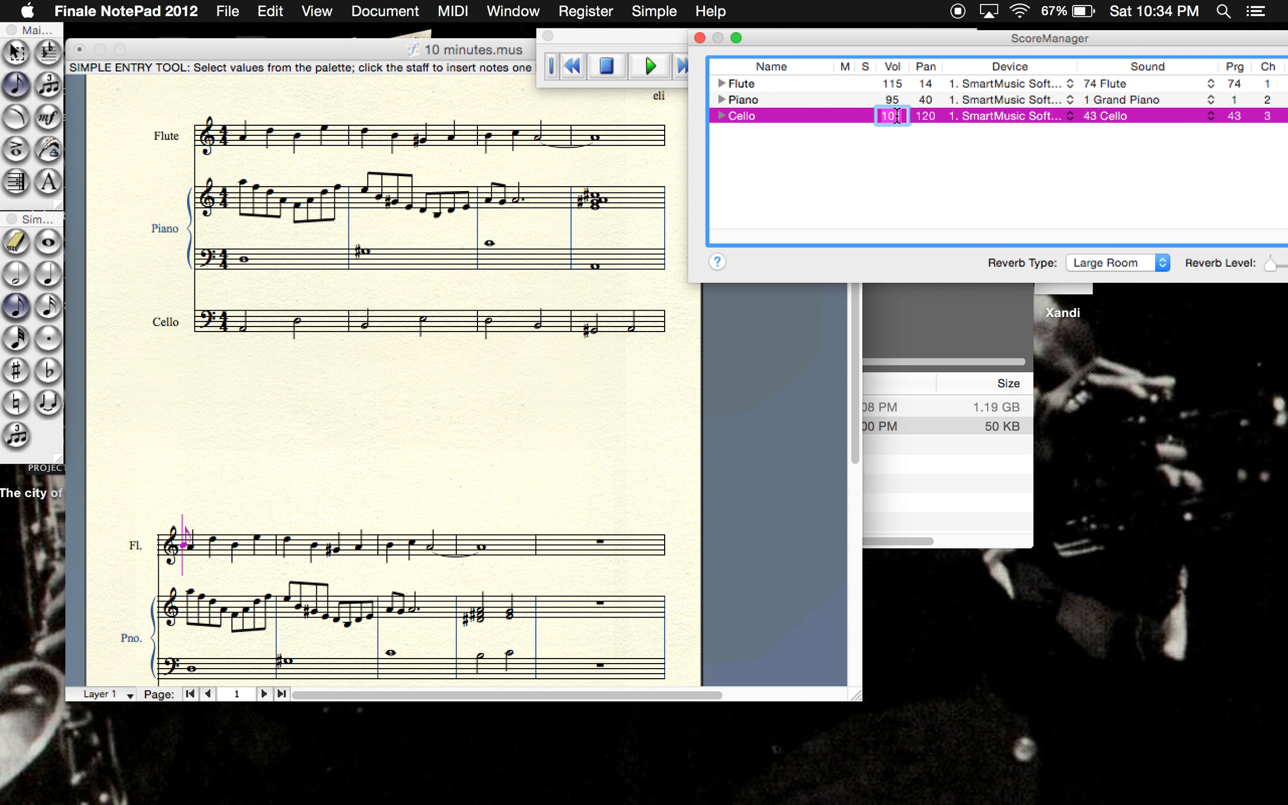
{"action": "type", "text": "90"}
{"action": "left_click", "coordinate": [807, 182]}
{"action": "left_click", "coordinate": [651, 66]}
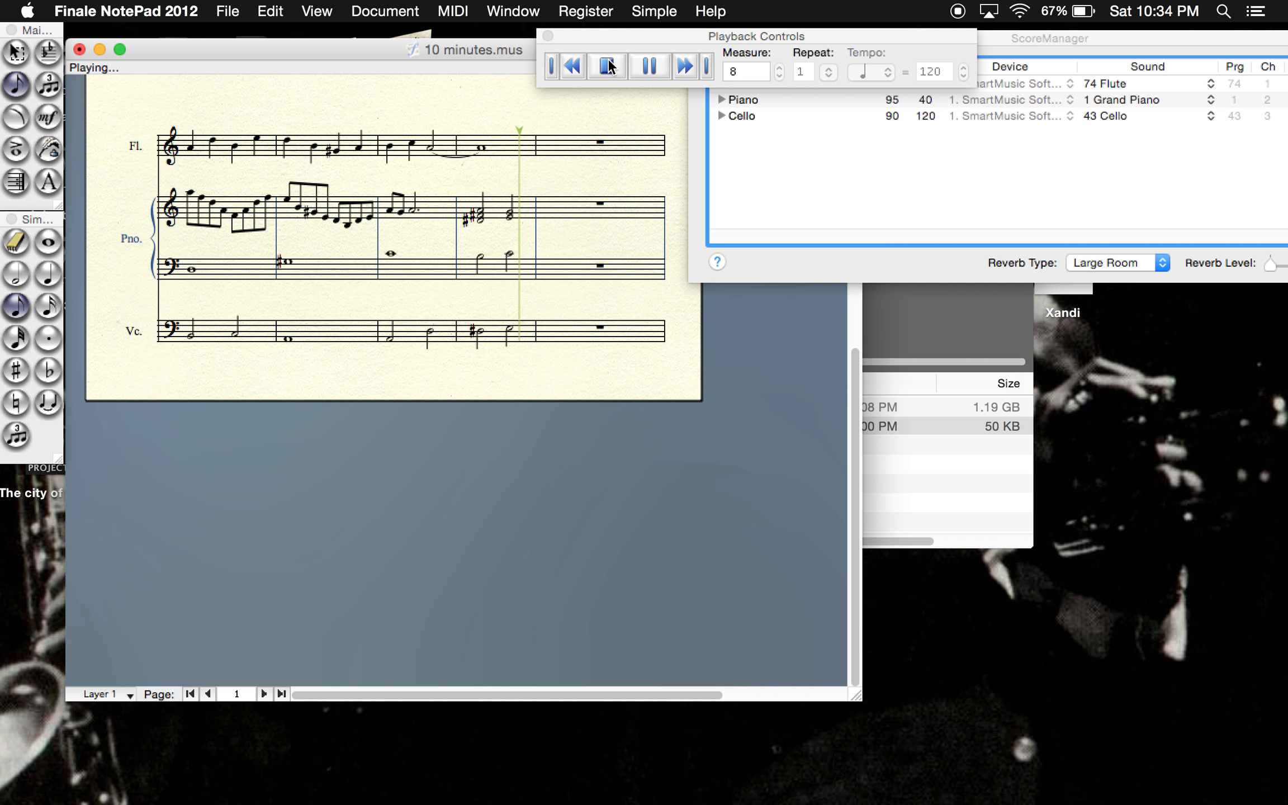
{"action": "left_click", "coordinate": [608, 66]}
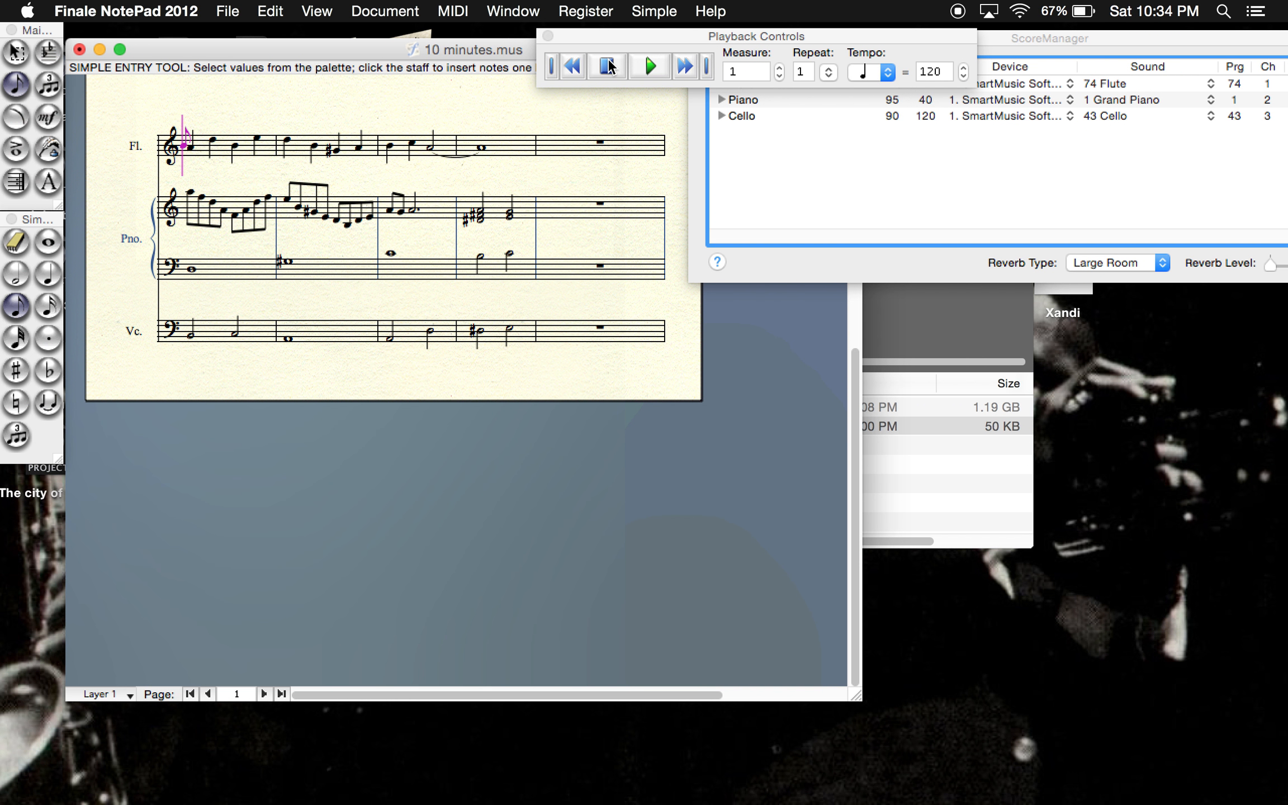
- Fill the cello's empty measure 9, the last on page 1, with quarter notes A, D, F and E
{"action": "scroll", "coordinate": [392, 380], "scroll_direction": "up", "scroll_amount": 10}
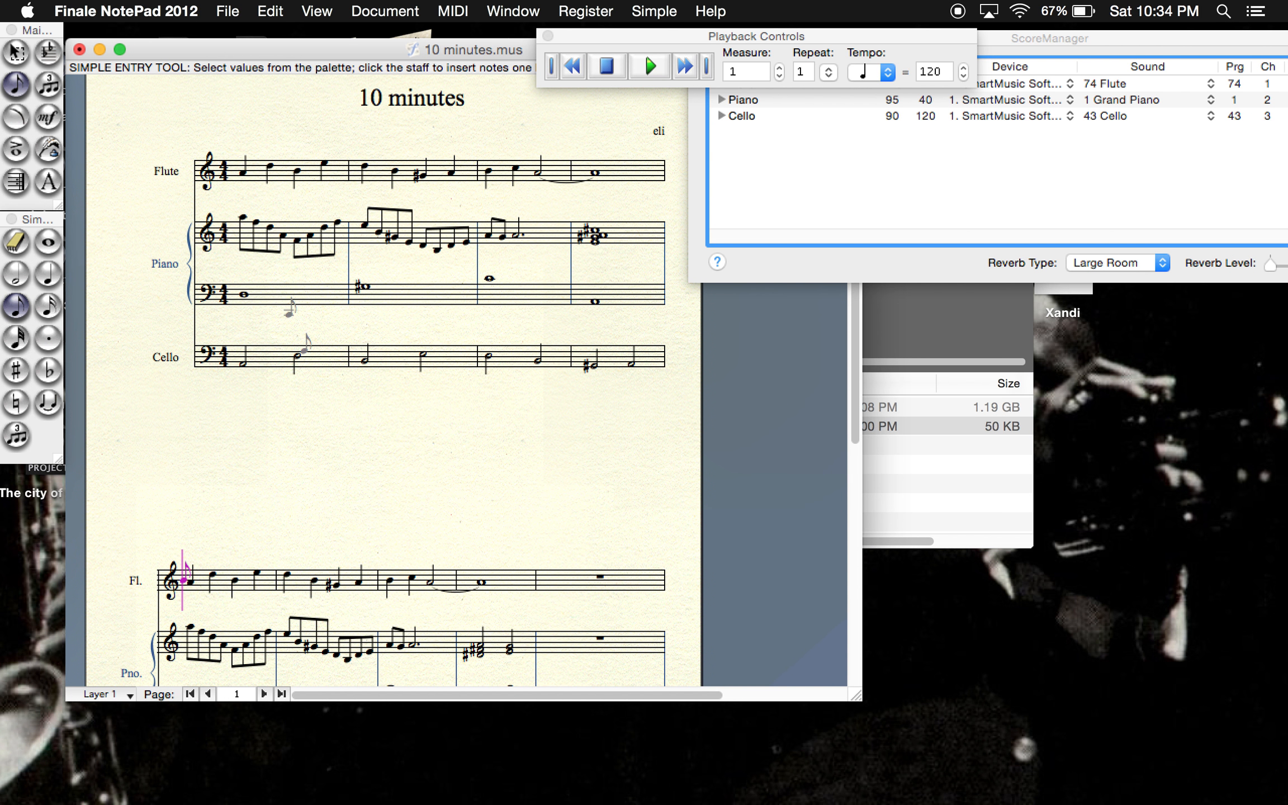
{"action": "scroll", "coordinate": [263, 335], "scroll_direction": "down", "scroll_amount": 5}
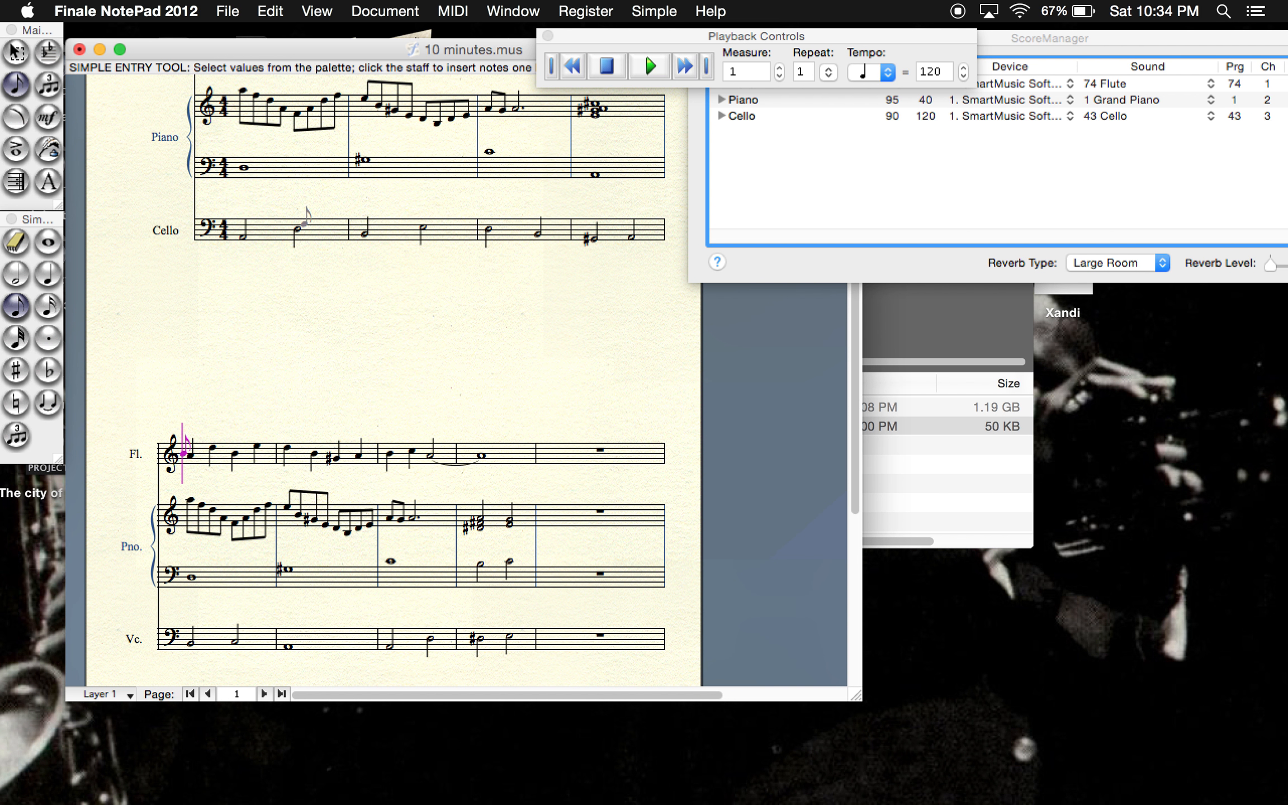
{"action": "scroll", "coordinate": [234, 358], "scroll_direction": "up", "scroll_amount": 4}
{"action": "left_click", "coordinate": [48, 273]}
{"action": "scroll", "coordinate": [207, 320], "scroll_direction": "down", "scroll_amount": 4}
{"action": "scroll", "coordinate": [207, 320], "scroll_direction": "up", "scroll_amount": 2}
{"action": "scroll", "coordinate": [271, 356], "scroll_direction": "up", "scroll_amount": 2}
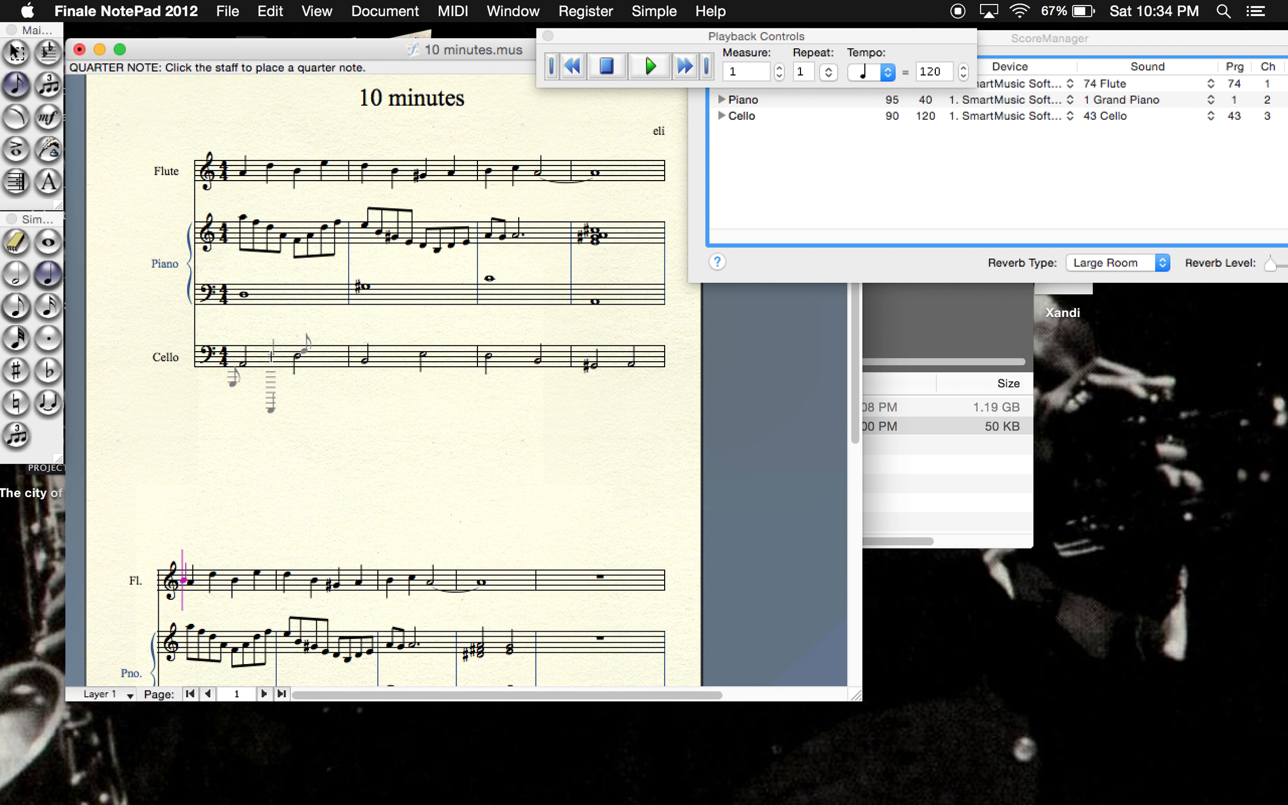
{"action": "scroll", "coordinate": [271, 356], "scroll_direction": "down", "scroll_amount": 6}
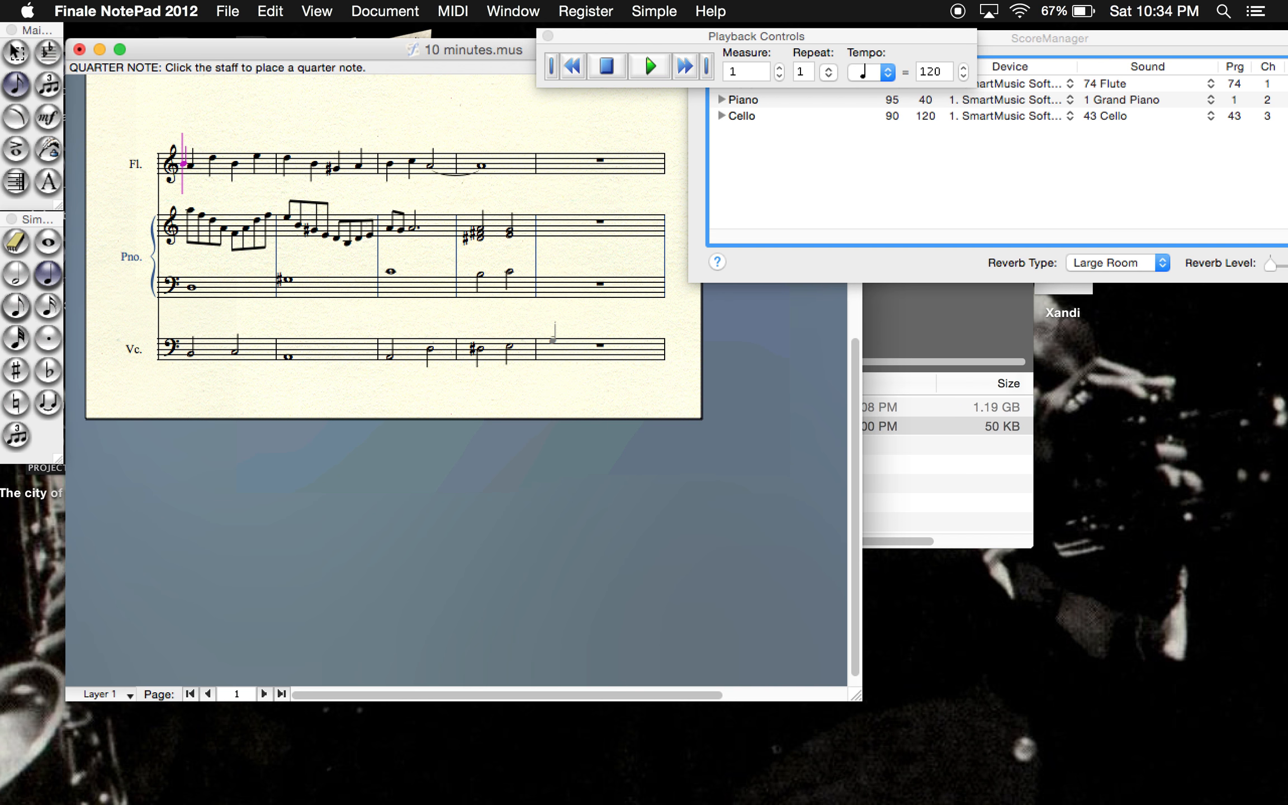
{"action": "left_click", "coordinate": [551, 354]}
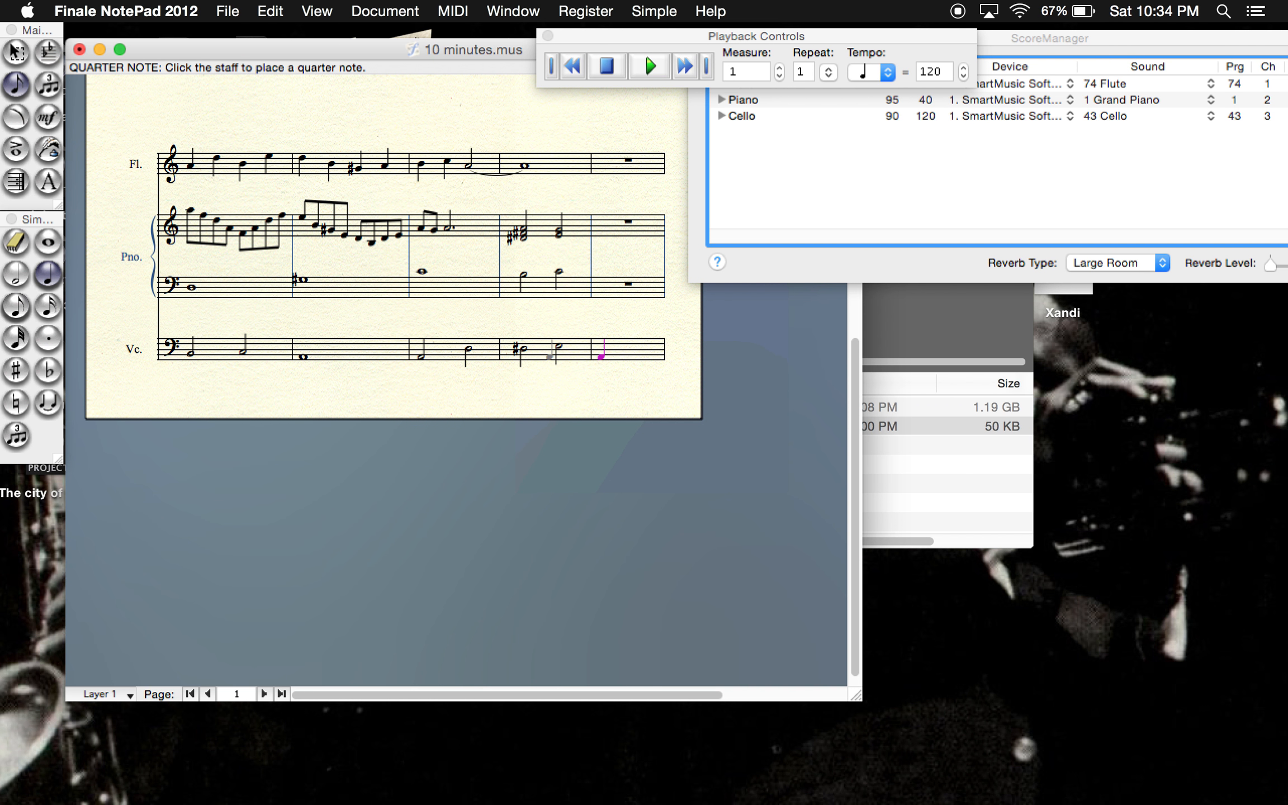
{"action": "left_click", "coordinate": [619, 347]}
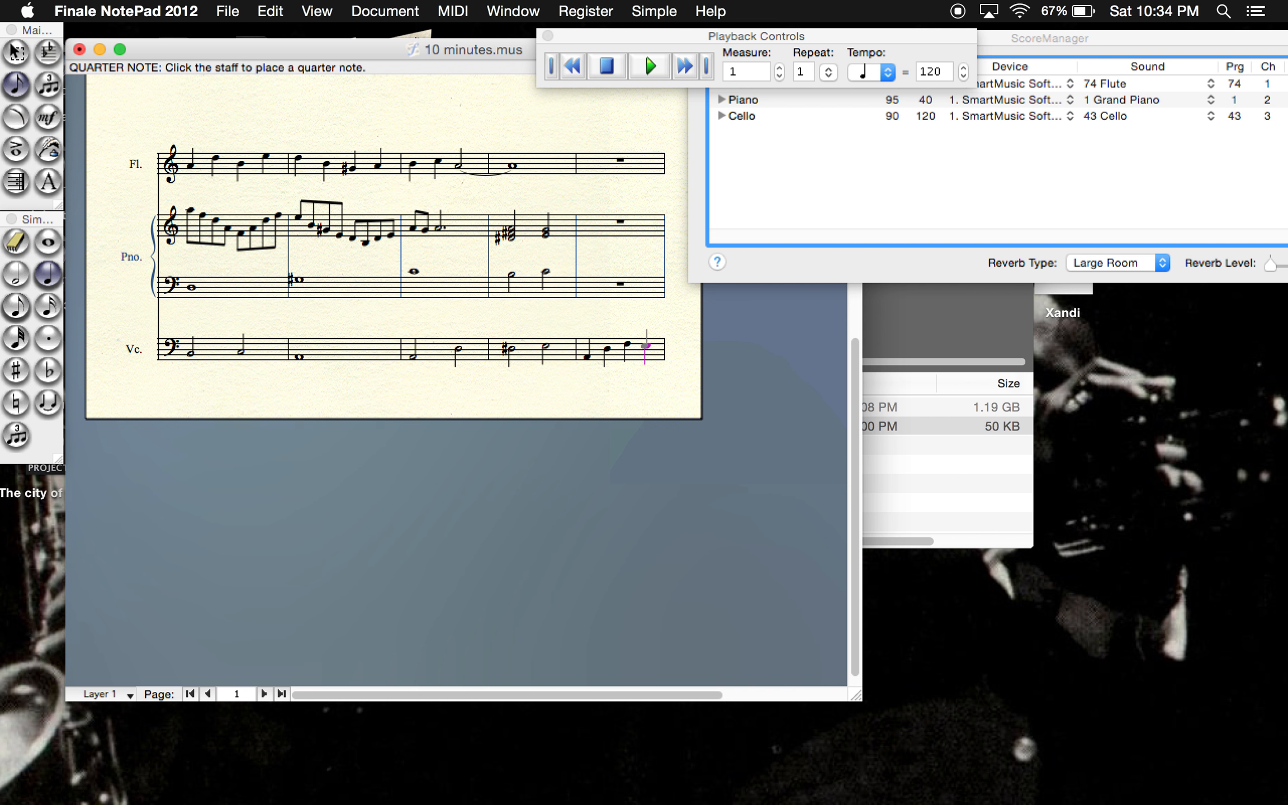
- On page 2's cello staff, enter quarter notes D, B, G-sharp and A in the first measure and B and C in the second
{"action": "scroll", "coordinate": [618, 374], "scroll_direction": "up", "scroll_amount": 5}
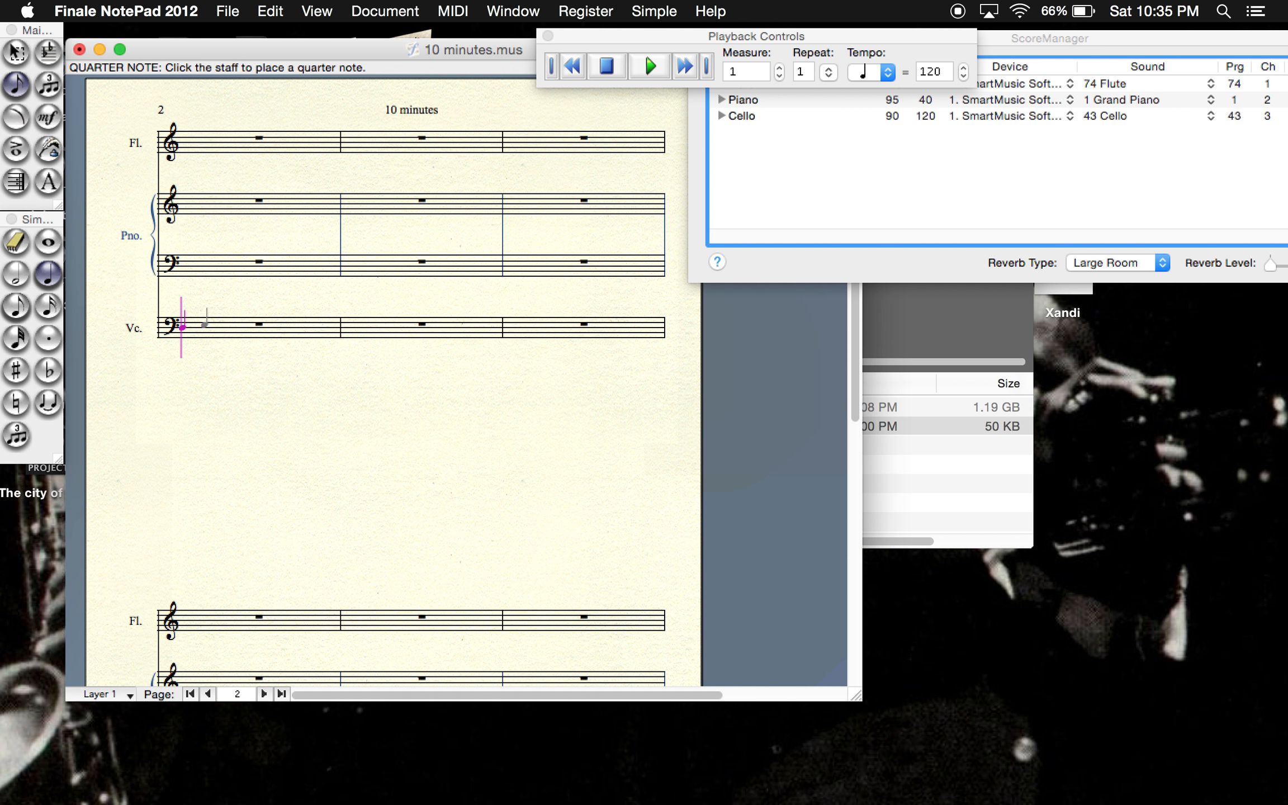
{"action": "left_click", "coordinate": [205, 327]}
{"action": "left_click", "coordinate": [228, 331]}
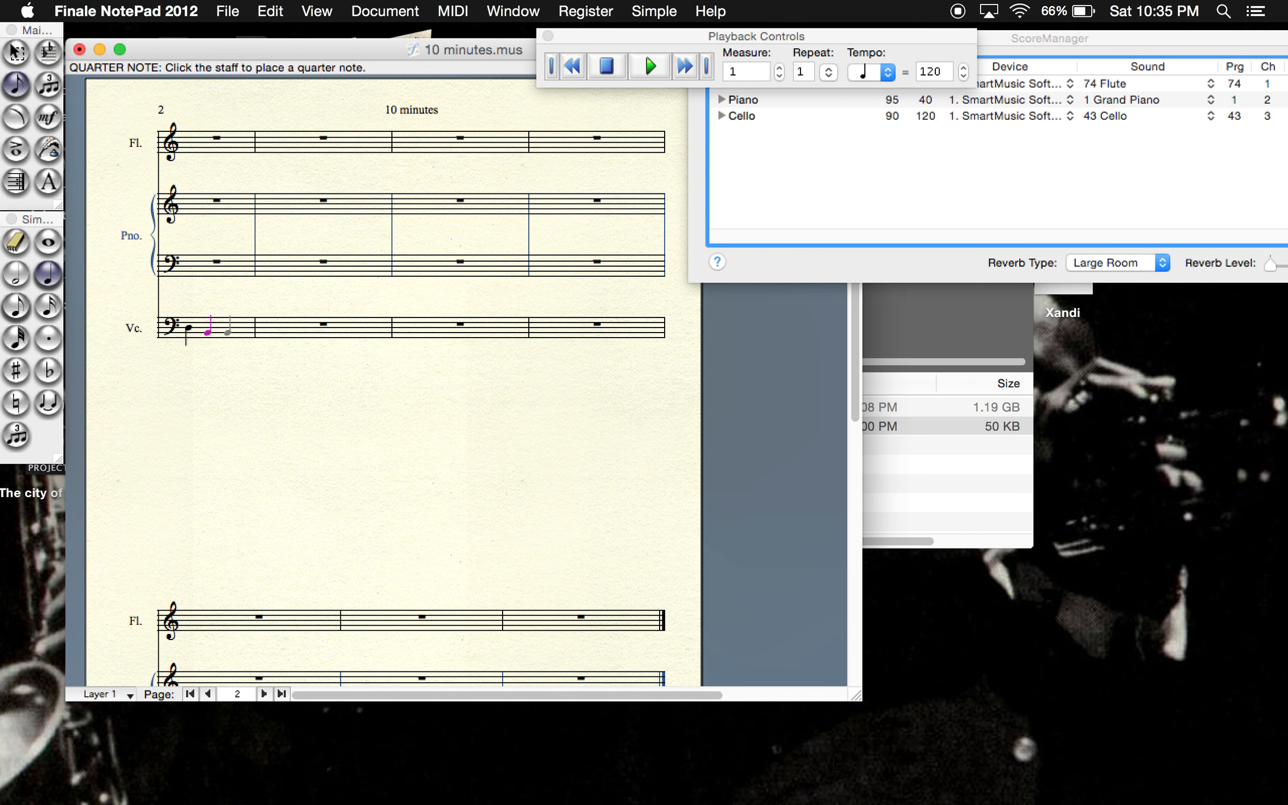
{"action": "left_click", "coordinate": [228, 335]}
{"action": "left_click", "coordinate": [242, 335]}
{"action": "left_click", "coordinate": [292, 331]}
{"action": "left_click", "coordinate": [300, 330]}
- Complete the cello's second measure on page 2 with a half note A, tied to a whole note A in the third measure
{"action": "left_click", "coordinate": [16, 274]}
{"action": "left_click", "coordinate": [48, 338]}
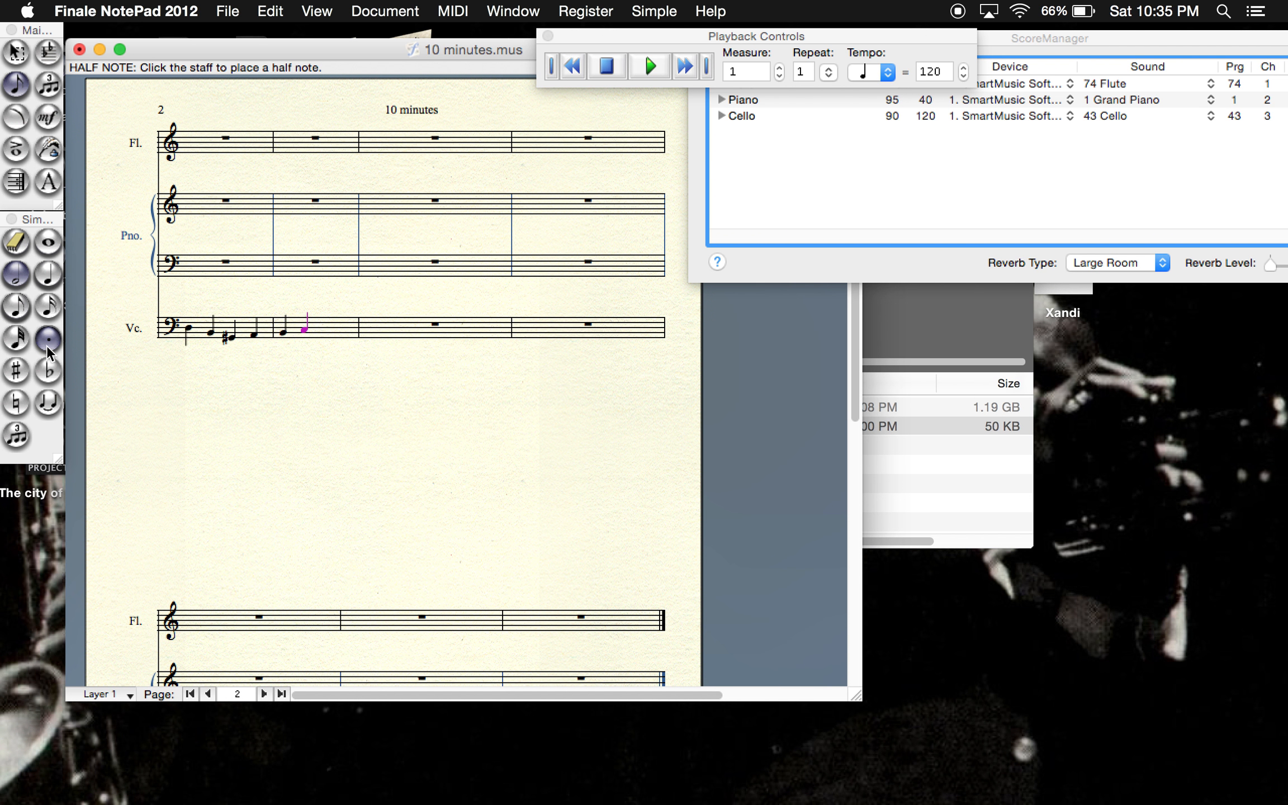
{"action": "left_click", "coordinate": [49, 402]}
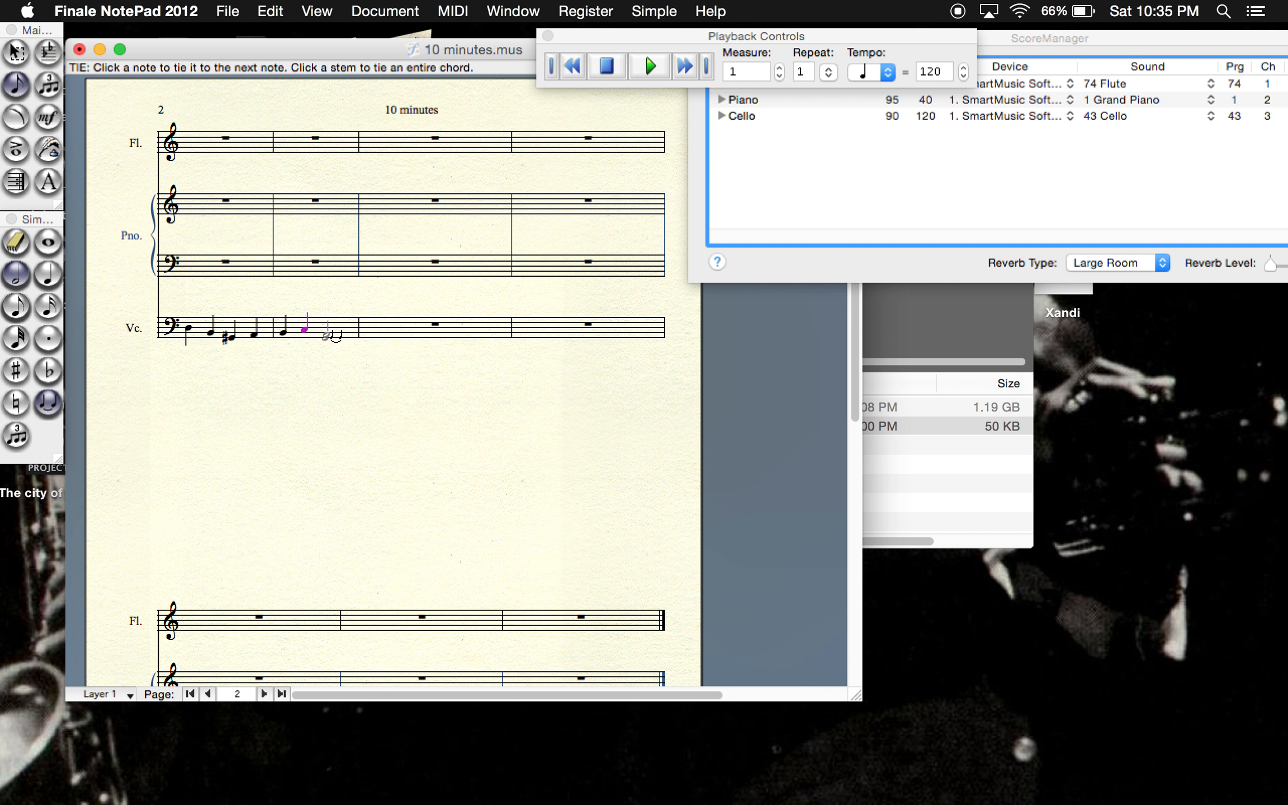
{"action": "left_click", "coordinate": [327, 332]}
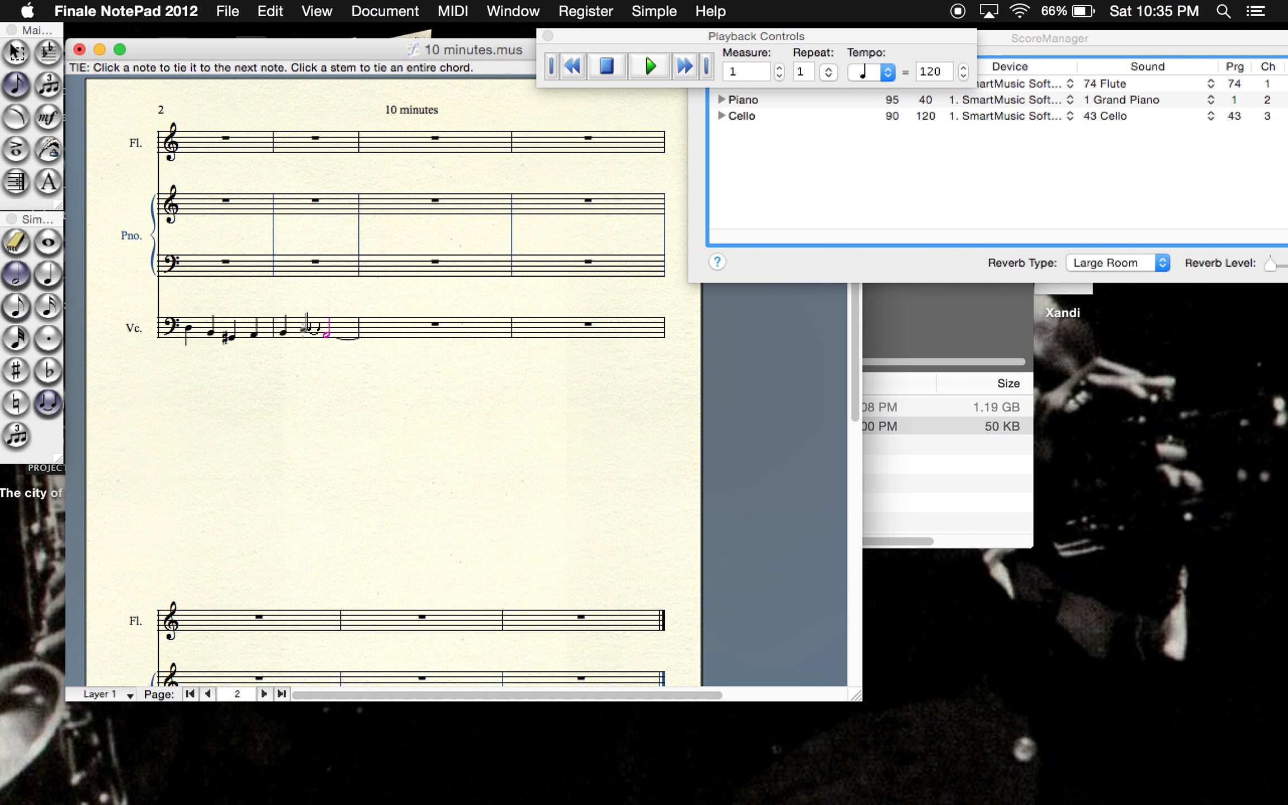
{"action": "left_click", "coordinate": [48, 401]}
{"action": "left_click", "coordinate": [12, 283]}
{"action": "left_click", "coordinate": [48, 241]}
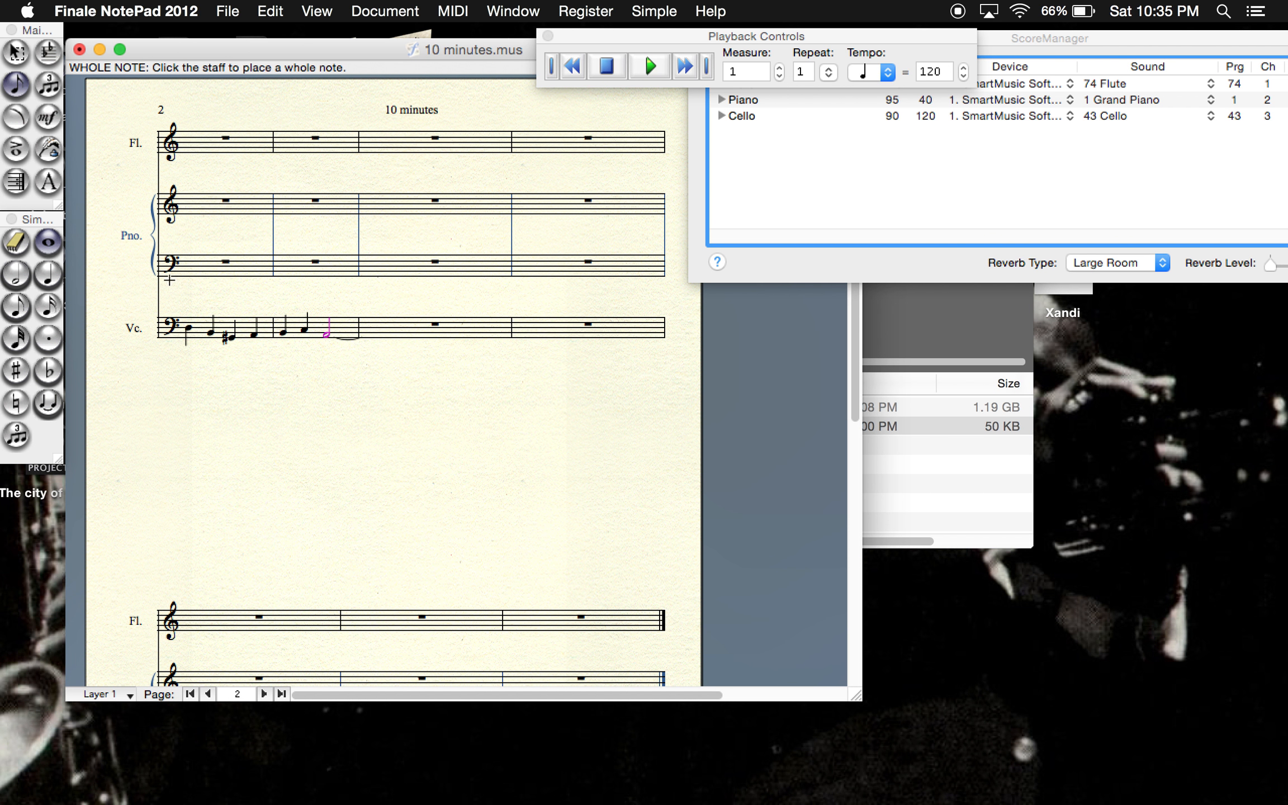
{"action": "left_click", "coordinate": [385, 334]}
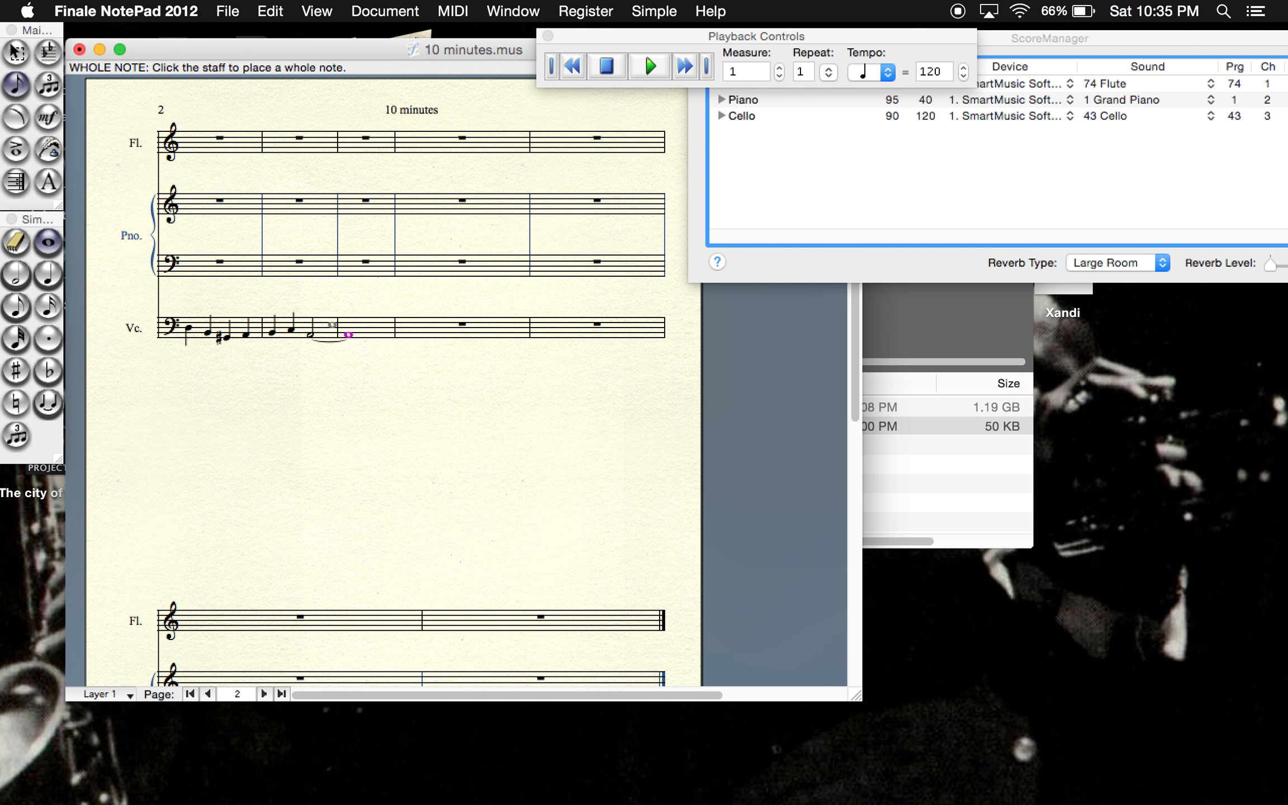
- On page 1, fill the first beat of the flute's measure 9 with two sixteenth notes on E and an eighth note
{"action": "left_click", "coordinate": [208, 693]}
{"action": "scroll", "coordinate": [391, 380], "scroll_direction": "down", "scroll_amount": 3}
{"action": "scroll", "coordinate": [434, 442], "scroll_direction": "down", "scroll_amount": 2}
{"action": "scroll", "coordinate": [434, 442], "scroll_direction": "down", "scroll_amount": 3}
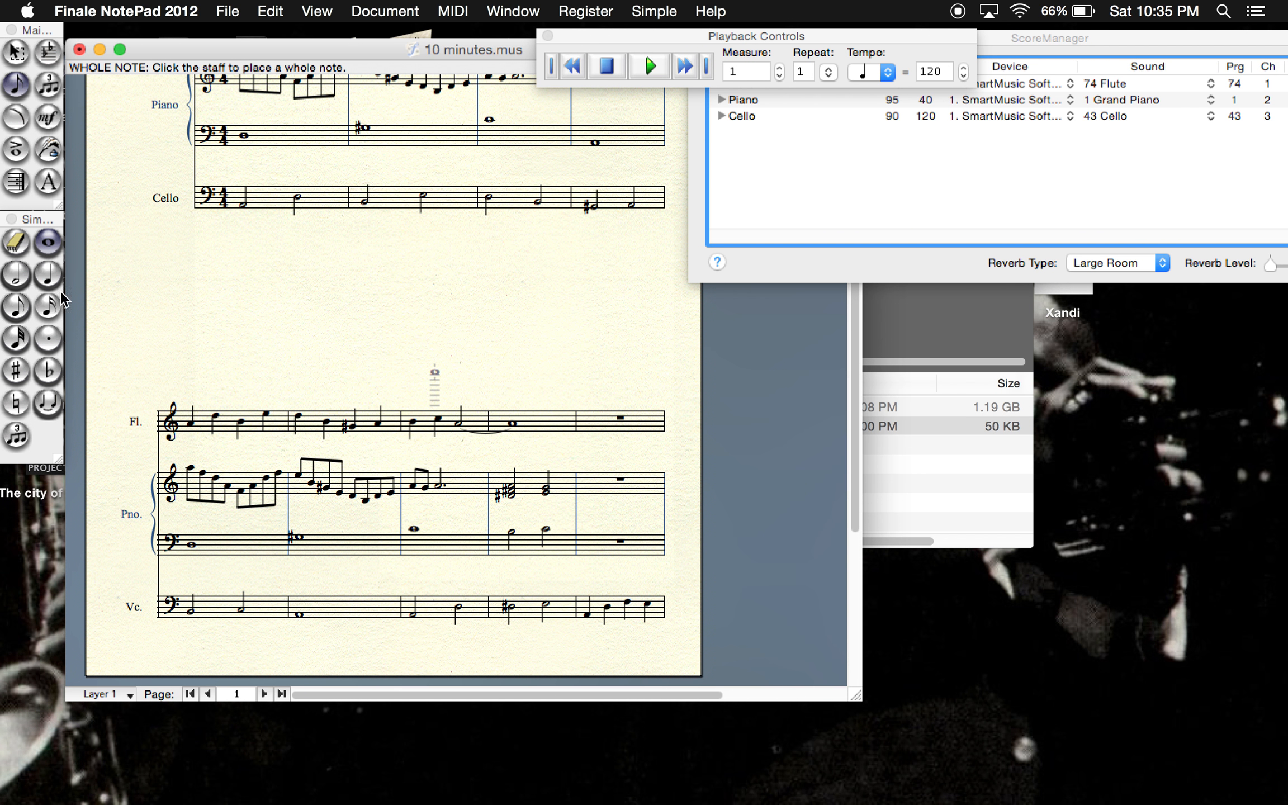
{"action": "left_click", "coordinate": [23, 306]}
{"action": "left_click", "coordinate": [37, 311]}
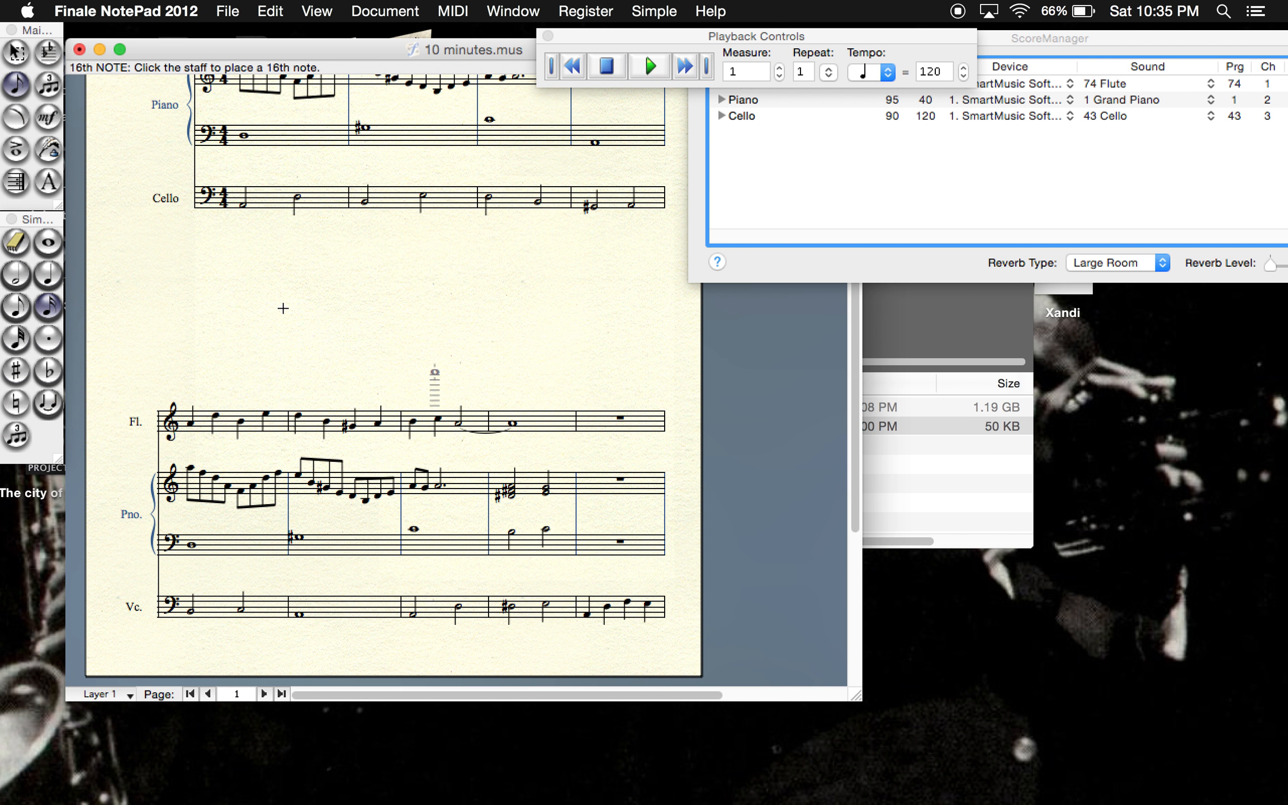
{"action": "left_click", "coordinate": [594, 411]}
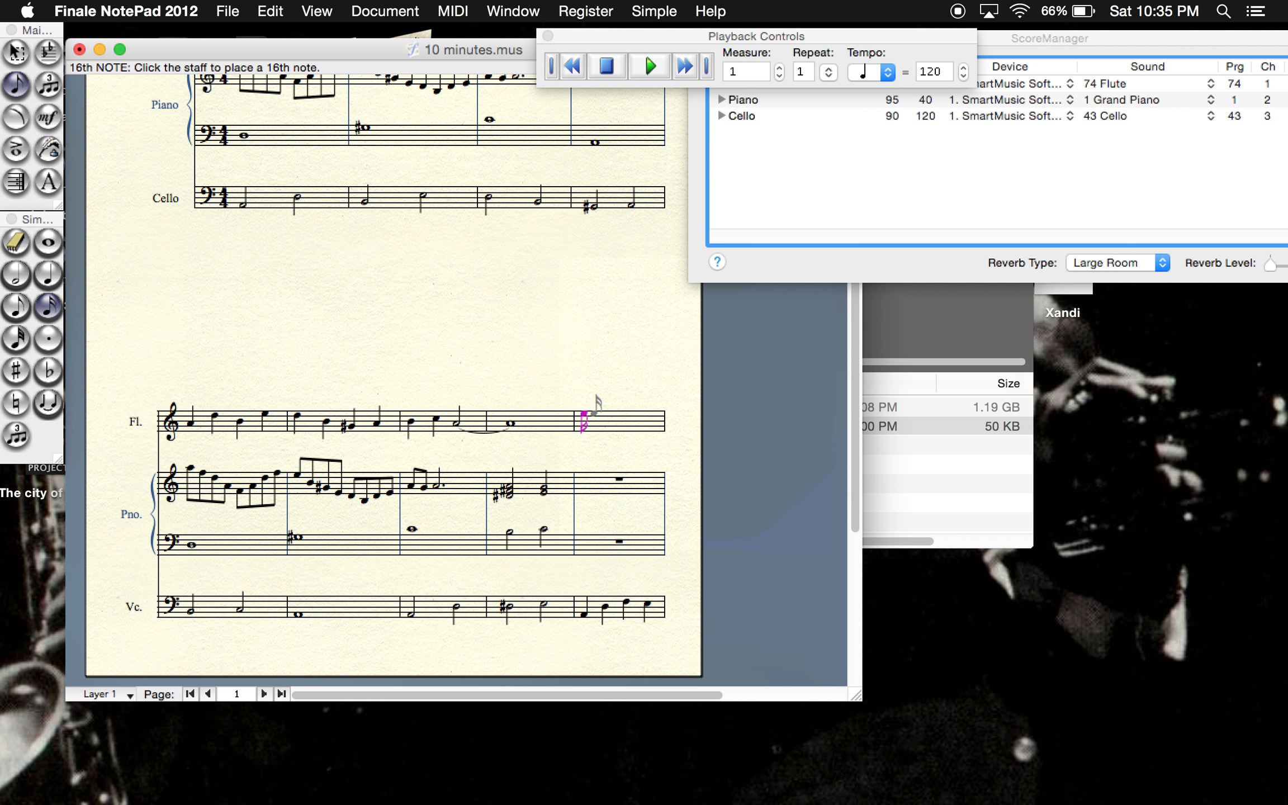
{"action": "left_click", "coordinate": [15, 306]}
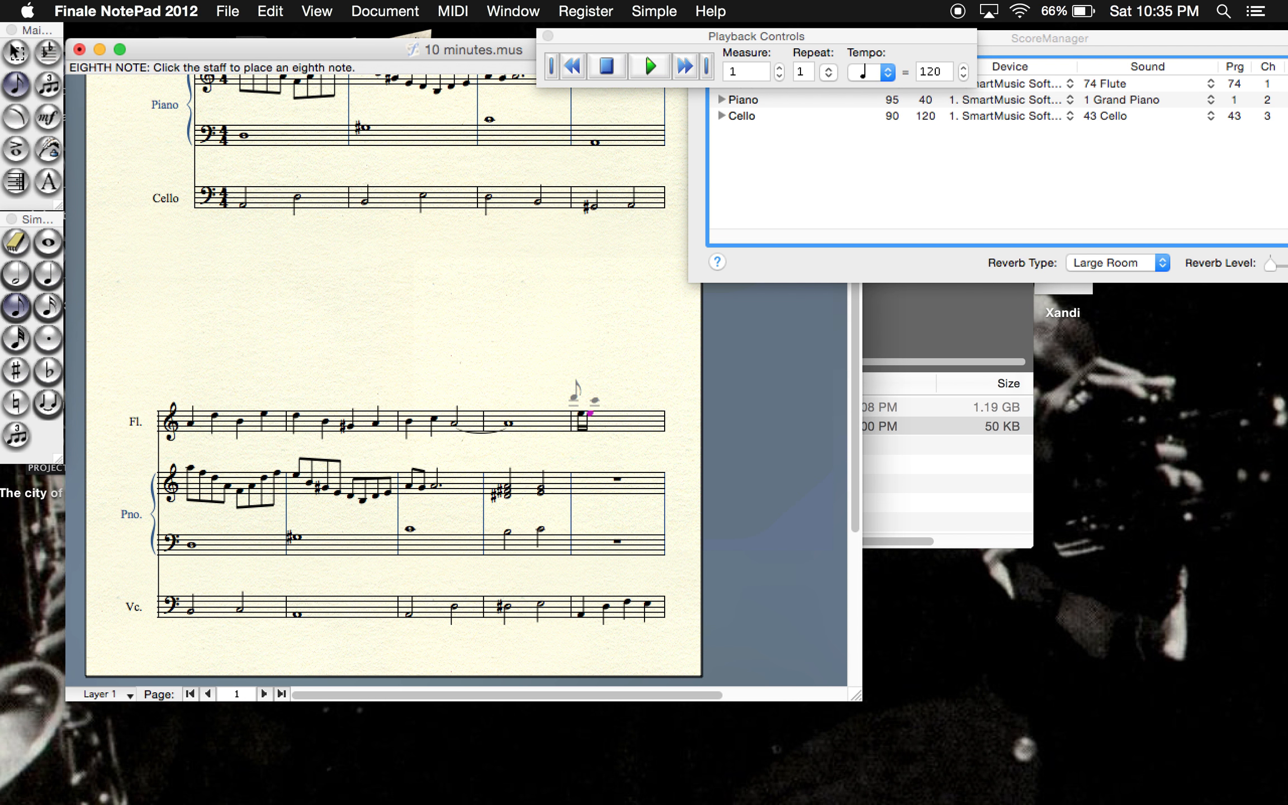
{"action": "left_click", "coordinate": [615, 415]}
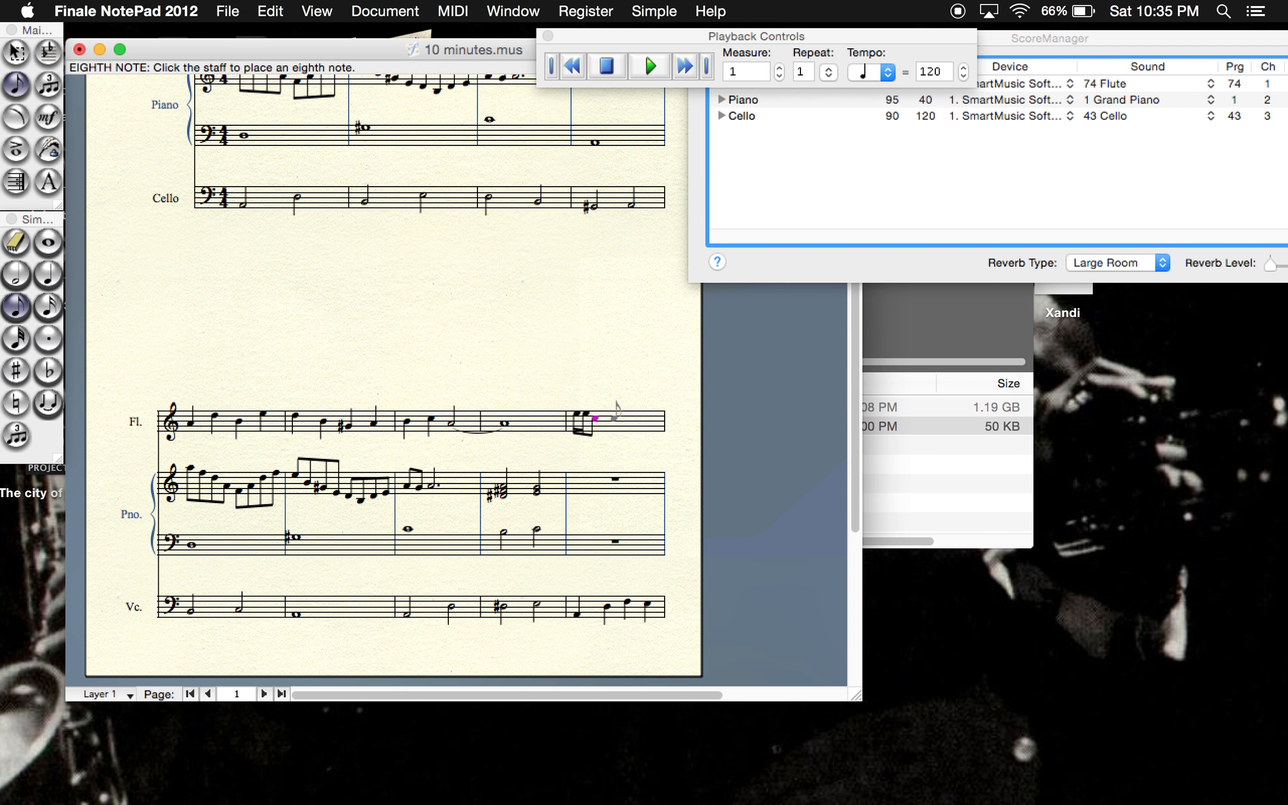
- Fill the second beat of the flute's measure 9 with two sixteenth notes on F and a lower eighth note
{"action": "left_click", "coordinate": [48, 306]}
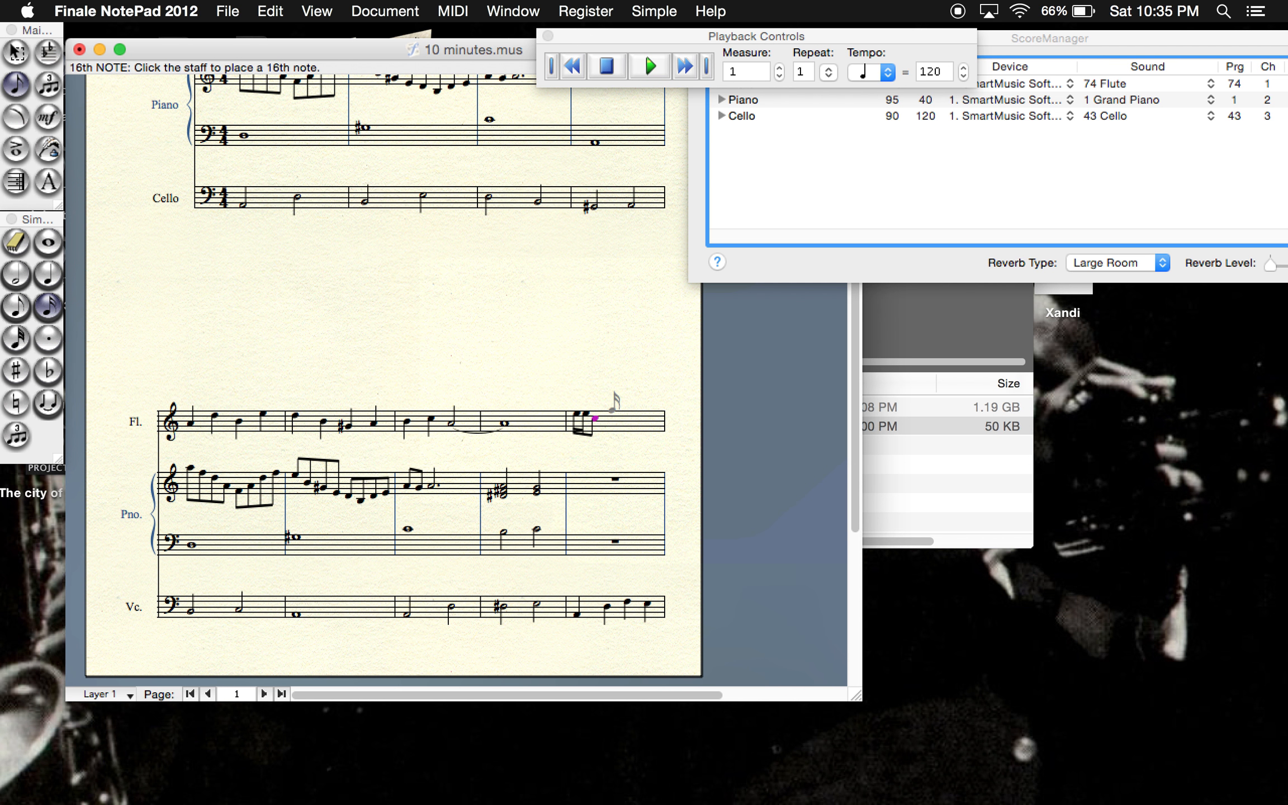
{"action": "left_click", "coordinate": [614, 409]}
{"action": "left_click", "coordinate": [615, 409]}
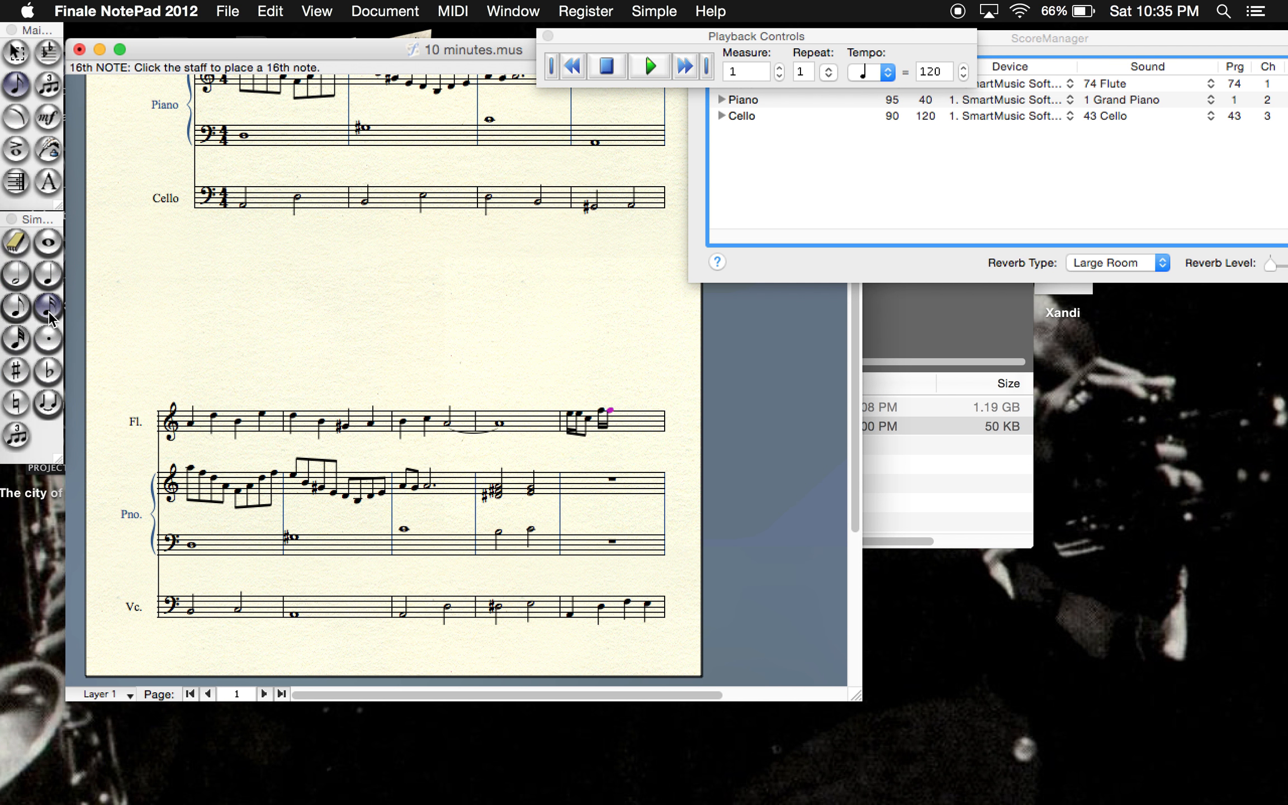
{"action": "left_click", "coordinate": [16, 306]}
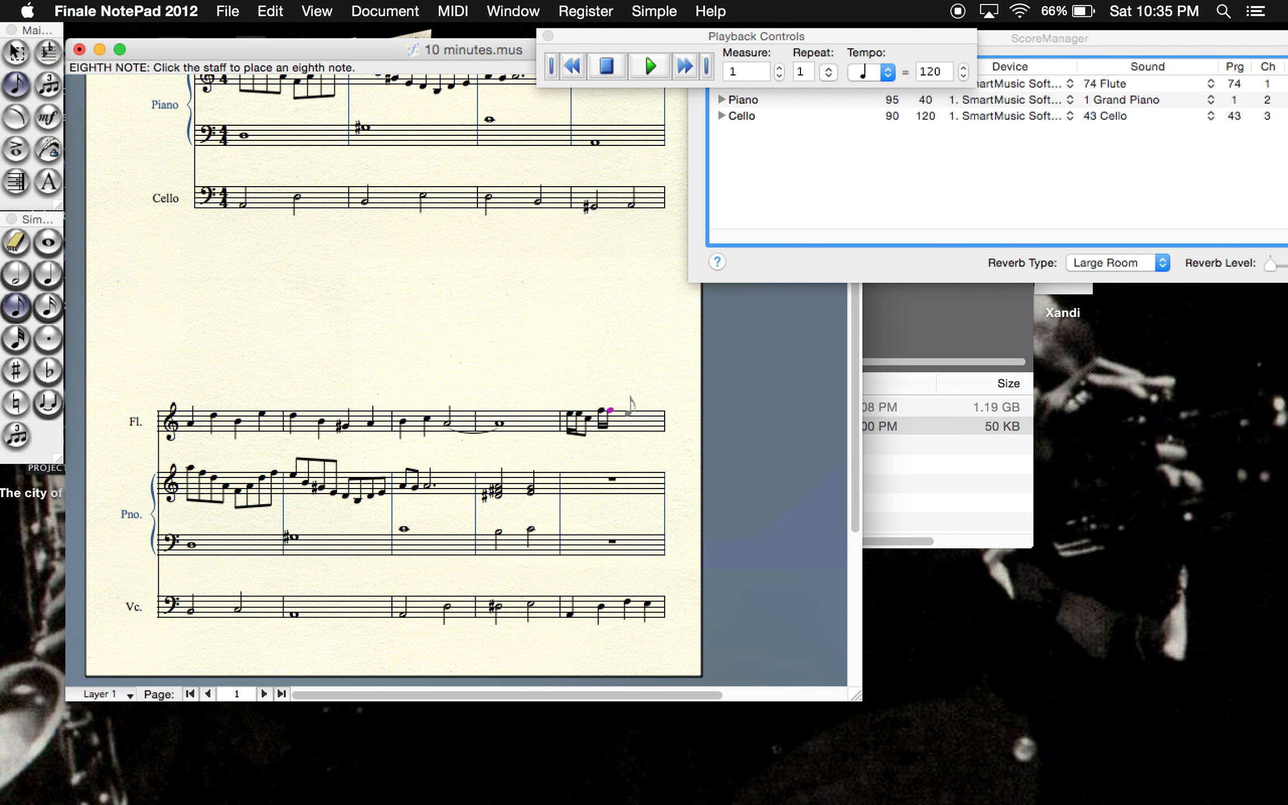
{"action": "left_click", "coordinate": [627, 415]}
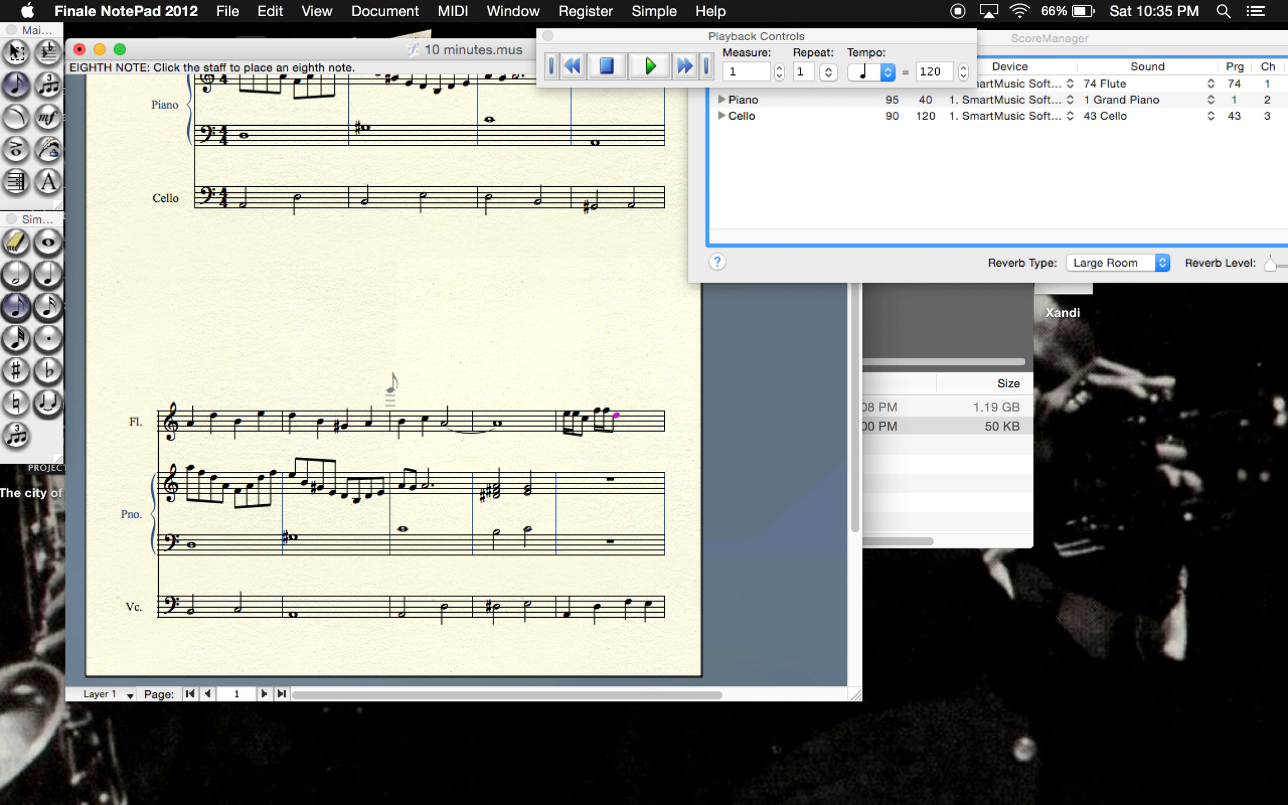
- Fill the third beat of the flute's measure 9 with two sixteenth notes on A and an eighth note on F
{"action": "left_click", "coordinate": [31, 363]}
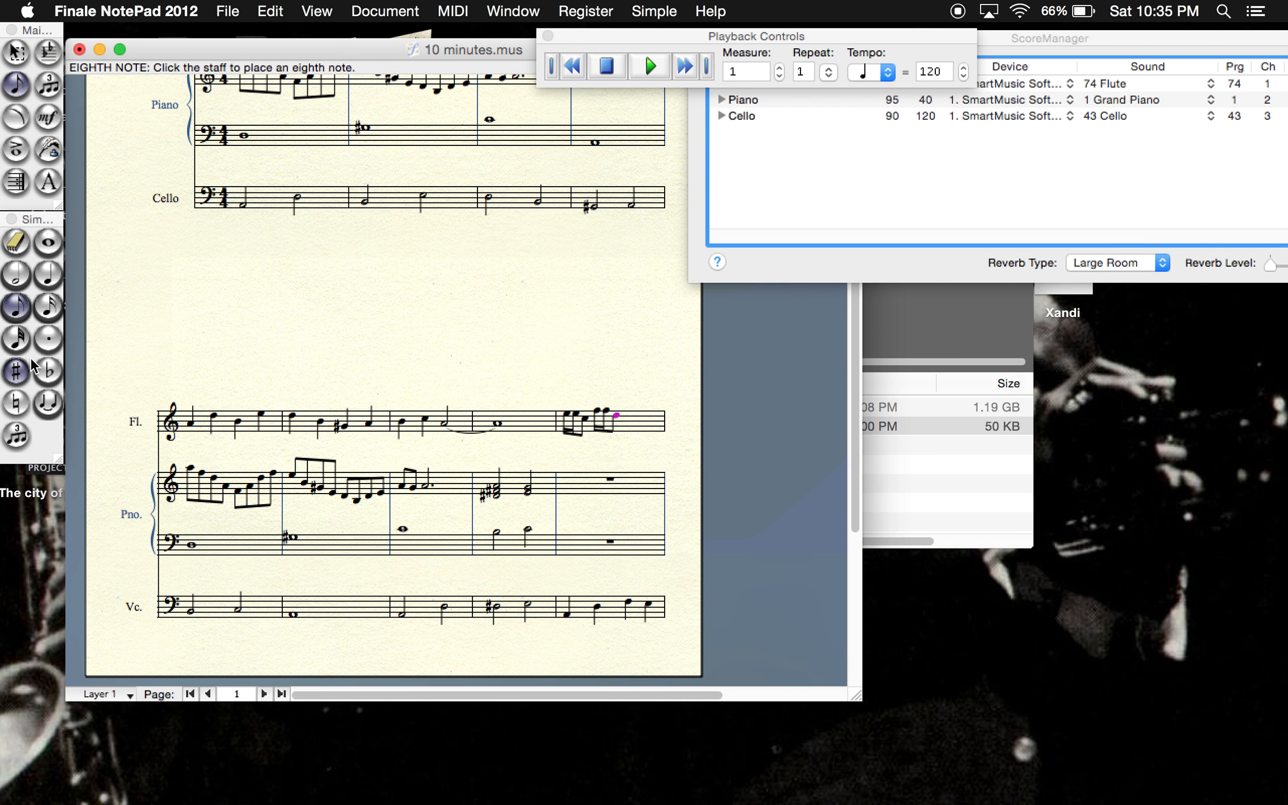
{"action": "left_click", "coordinate": [32, 368]}
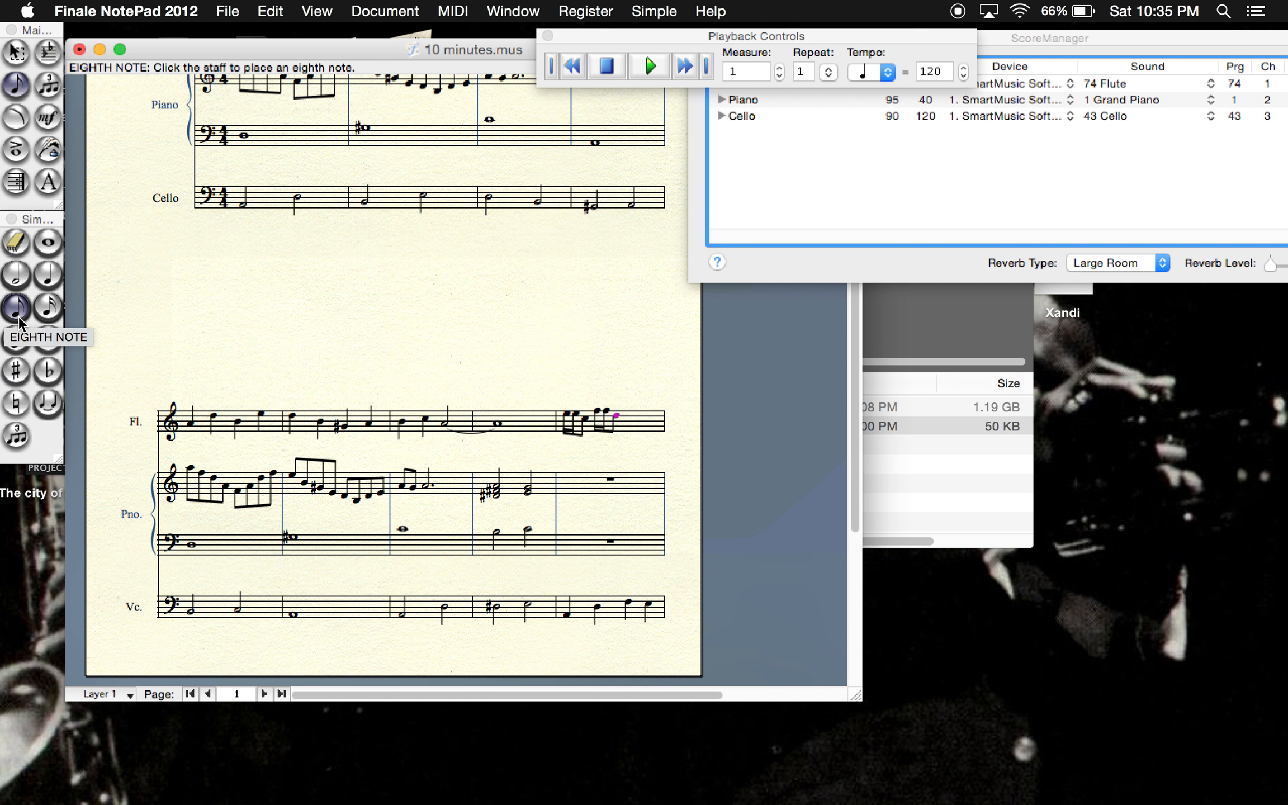
{"action": "left_click", "coordinate": [48, 306]}
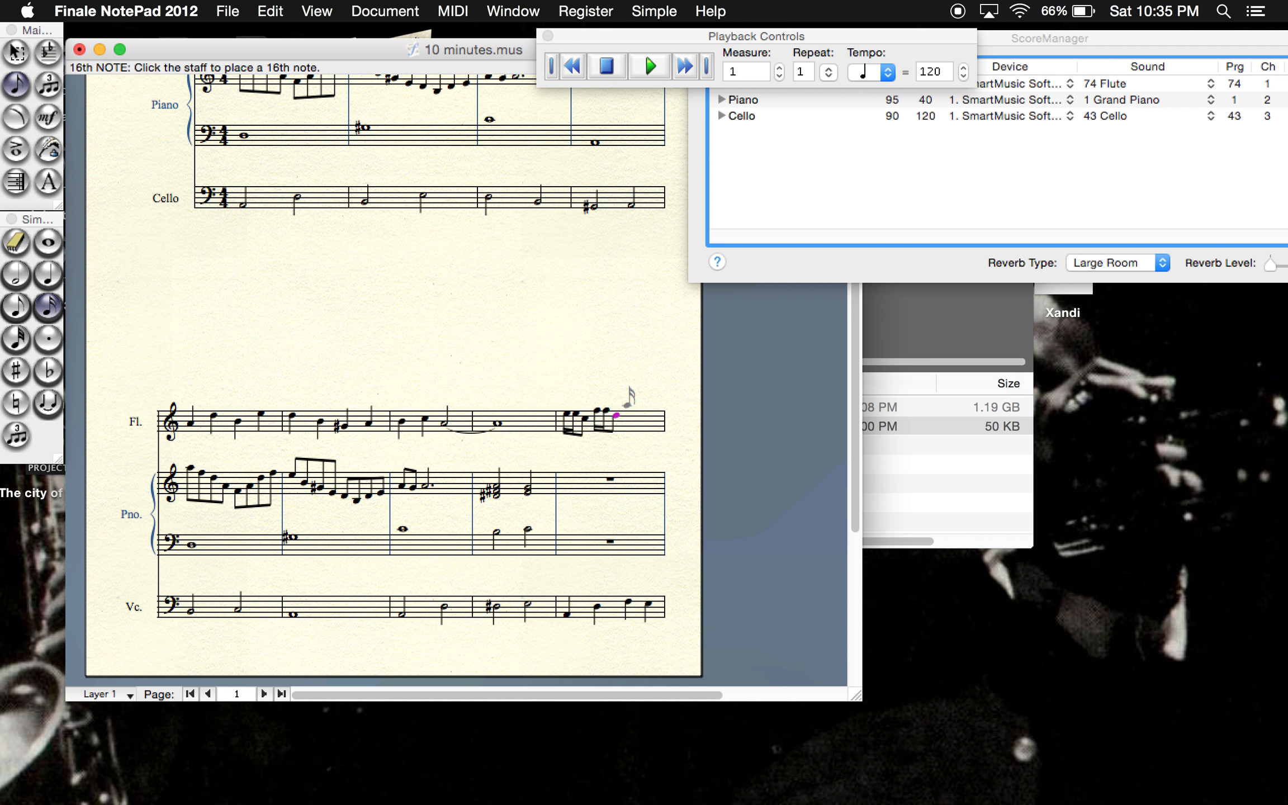
{"action": "left_click", "coordinate": [628, 405]}
{"action": "left_click", "coordinate": [633, 404]}
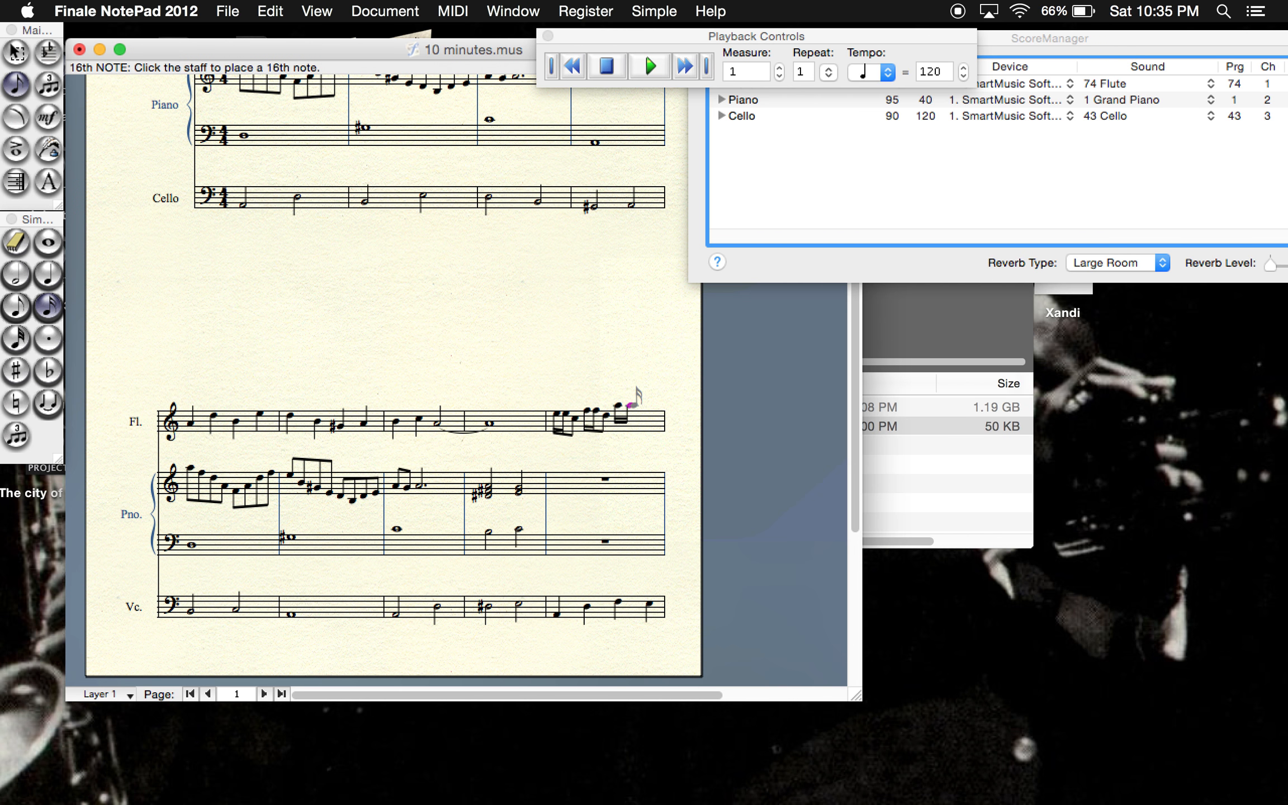
{"action": "left_click", "coordinate": [634, 410]}
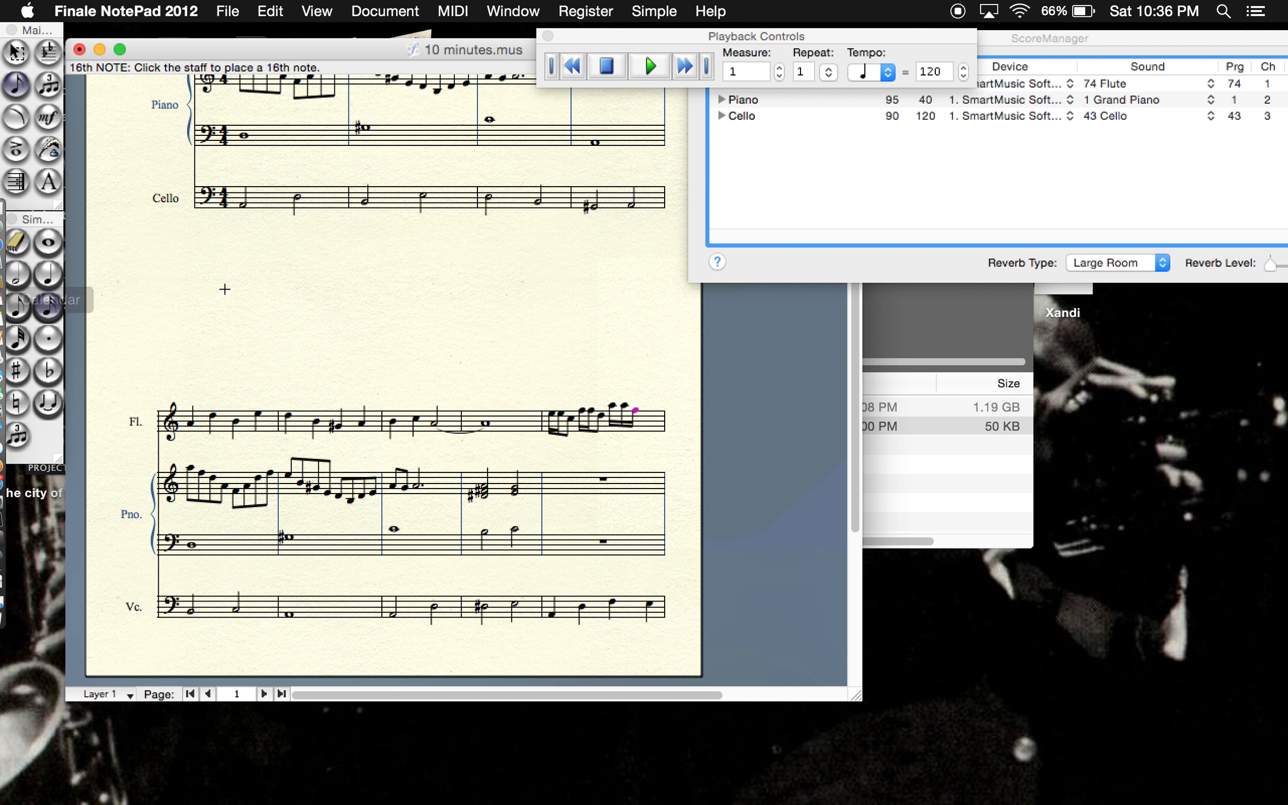
{"action": "left_click", "coordinate": [17, 306]}
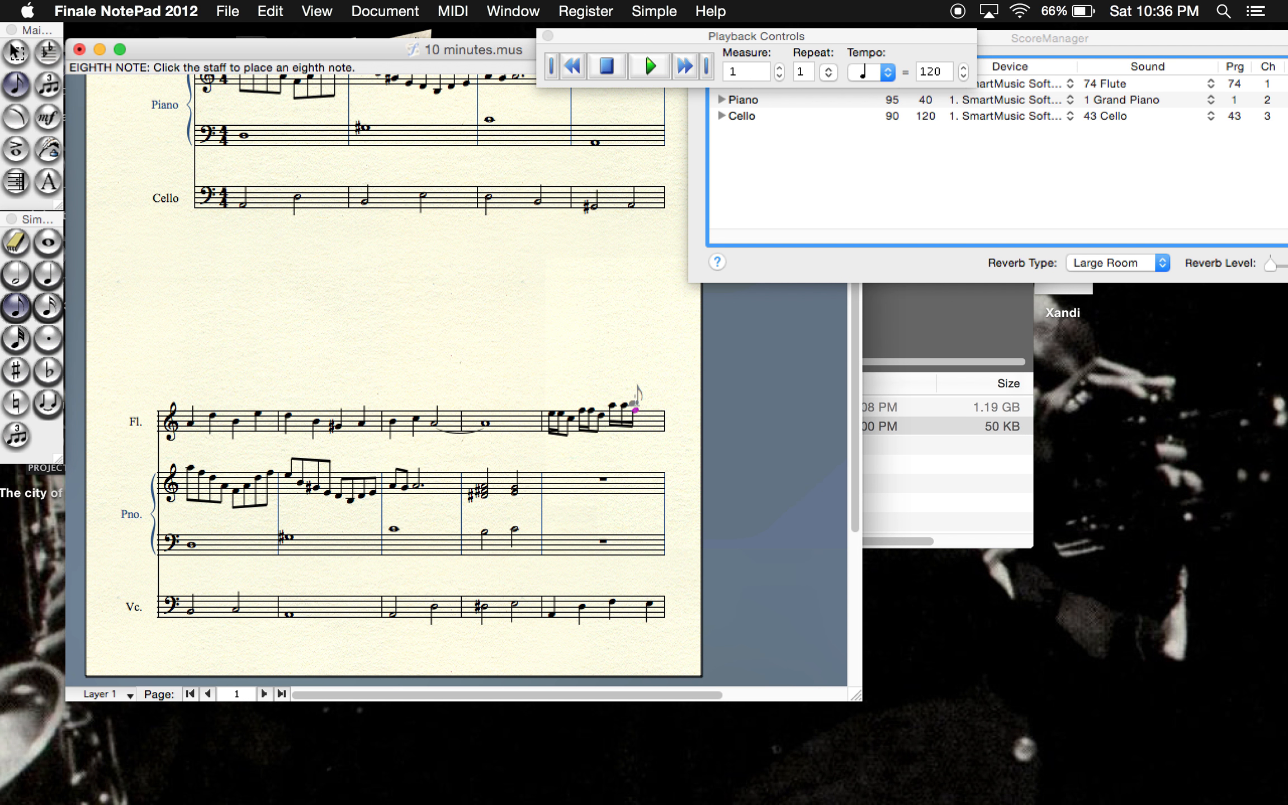
{"action": "left_click", "coordinate": [635, 410]}
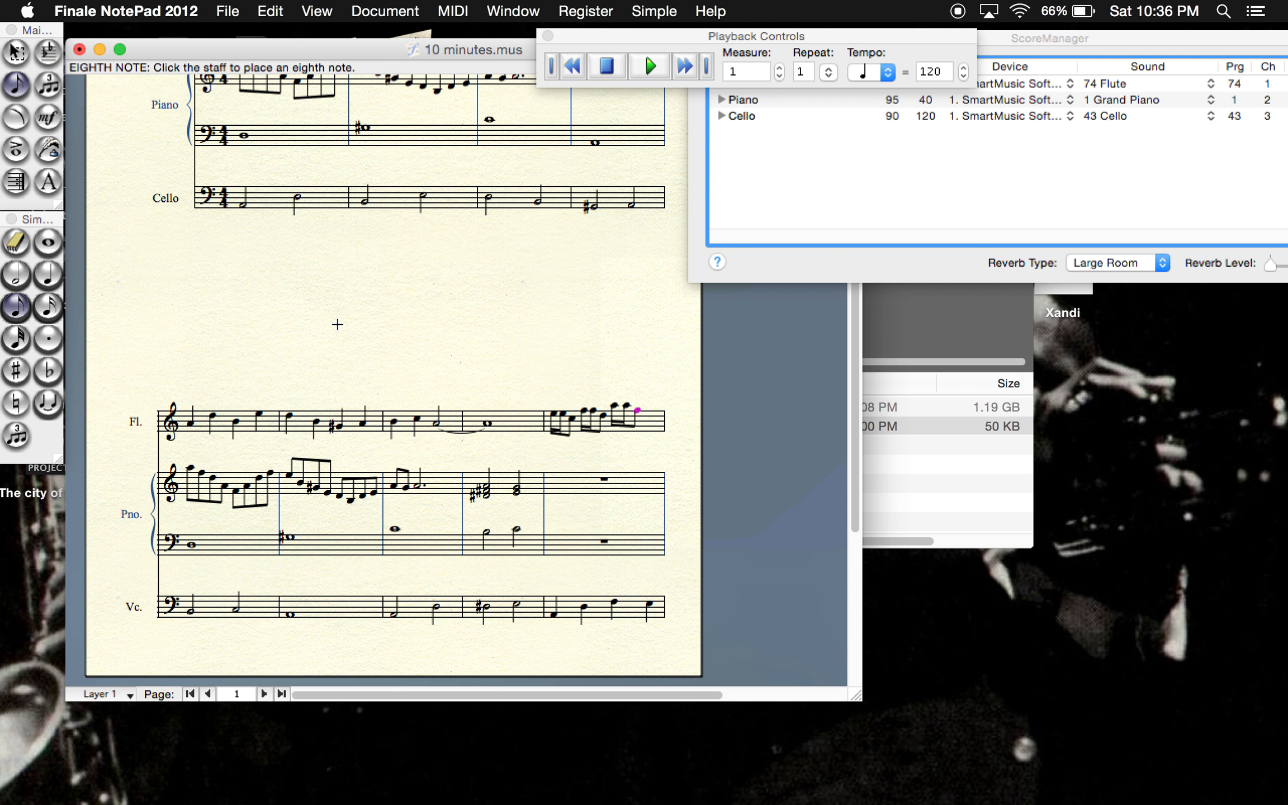
- Complete the flute's measure 9 with two sixteenth notes on B and an eighth note on G in the fourth beat
{"action": "left_click", "coordinate": [48, 313]}
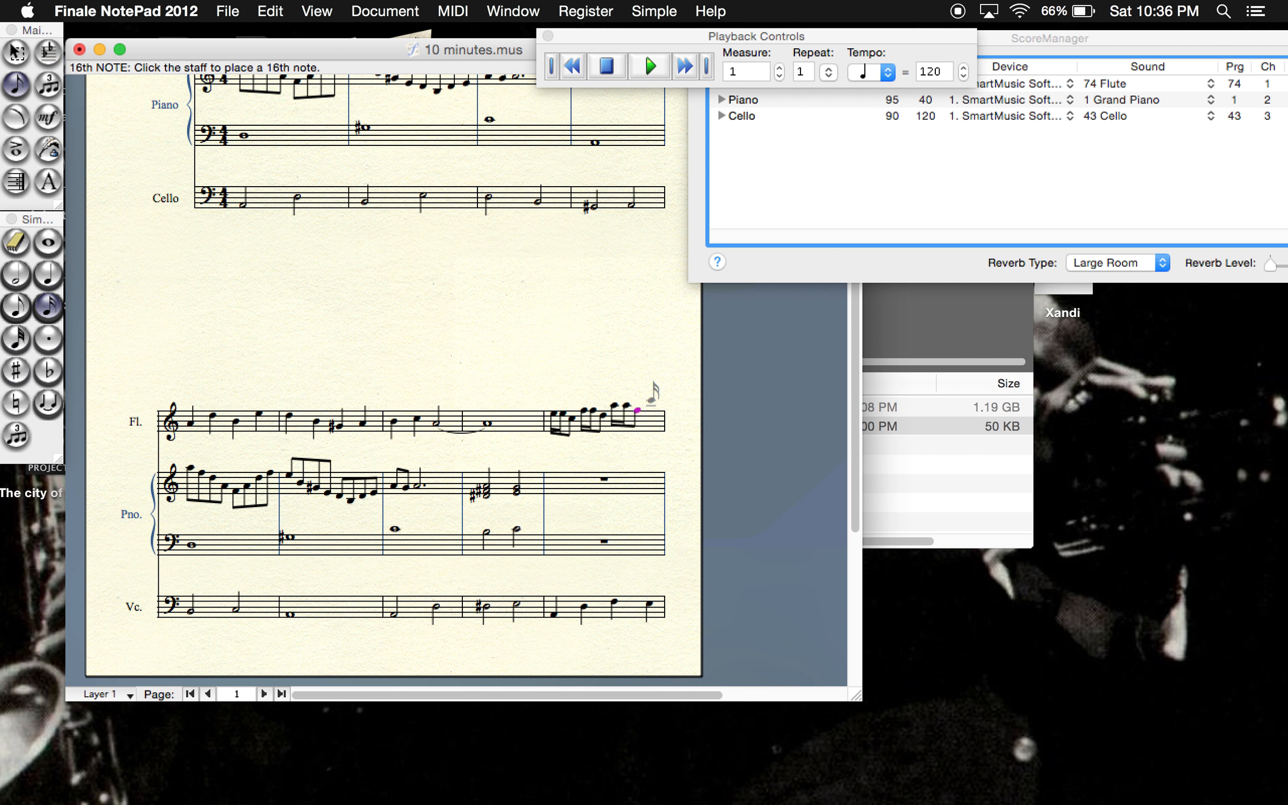
{"action": "left_click", "coordinate": [652, 403]}
{"action": "left_click", "coordinate": [652, 403]}
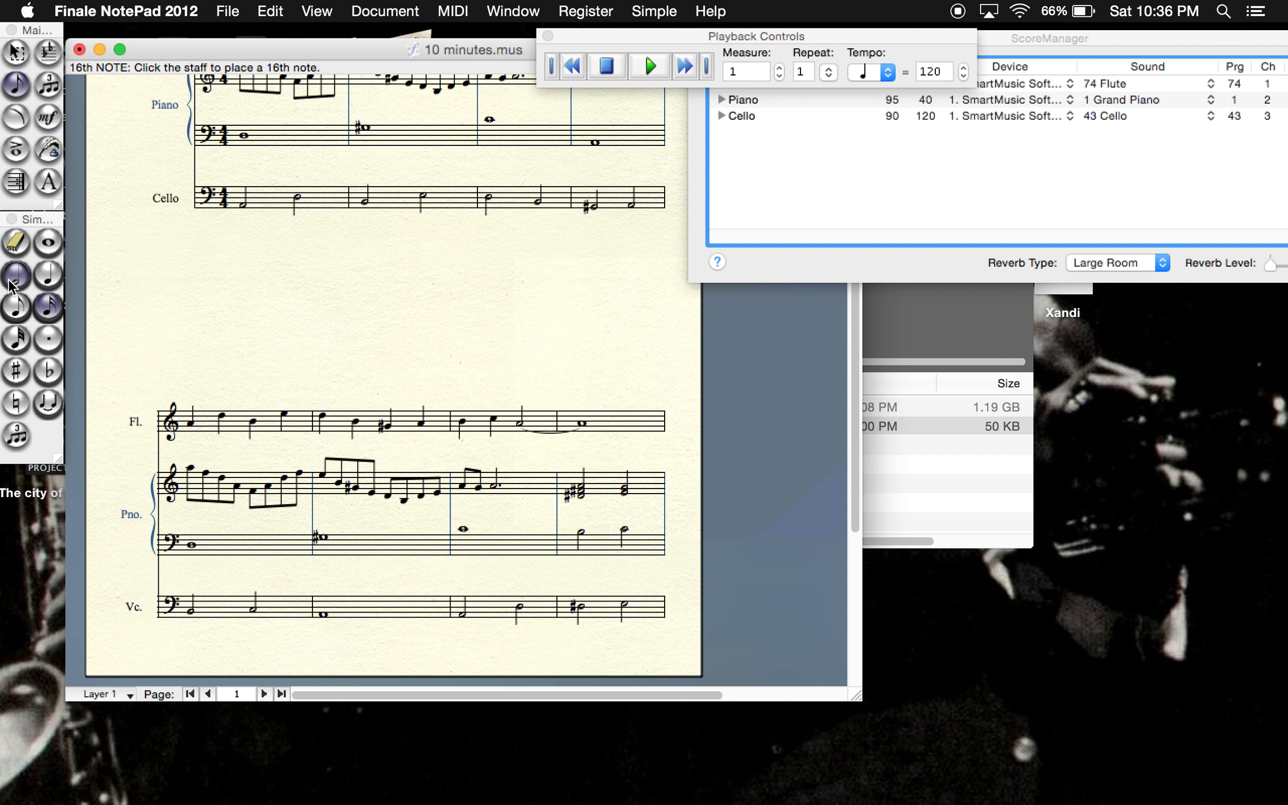
{"action": "left_click", "coordinate": [15, 309]}
{"action": "scroll", "coordinate": [502, 400], "scroll_direction": "down", "scroll_amount": 5}
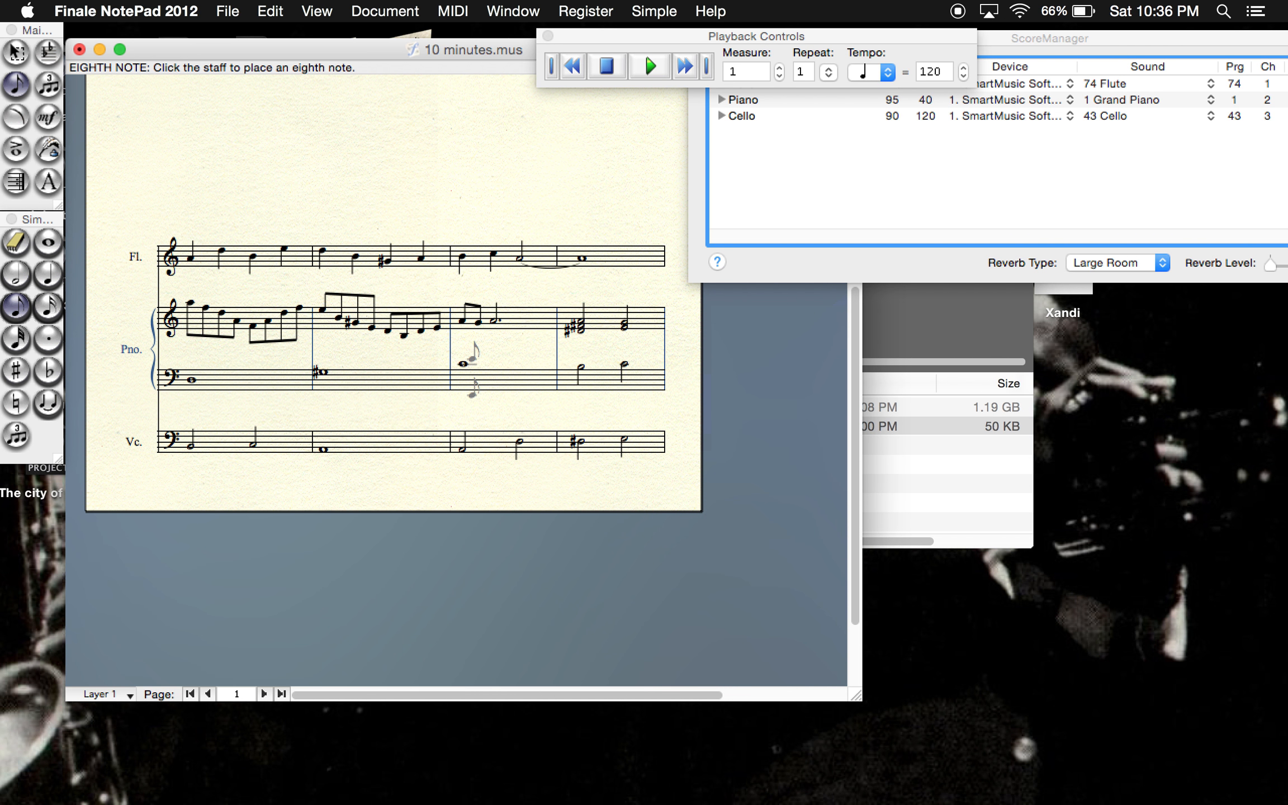
{"action": "left_click", "coordinate": [264, 694]}
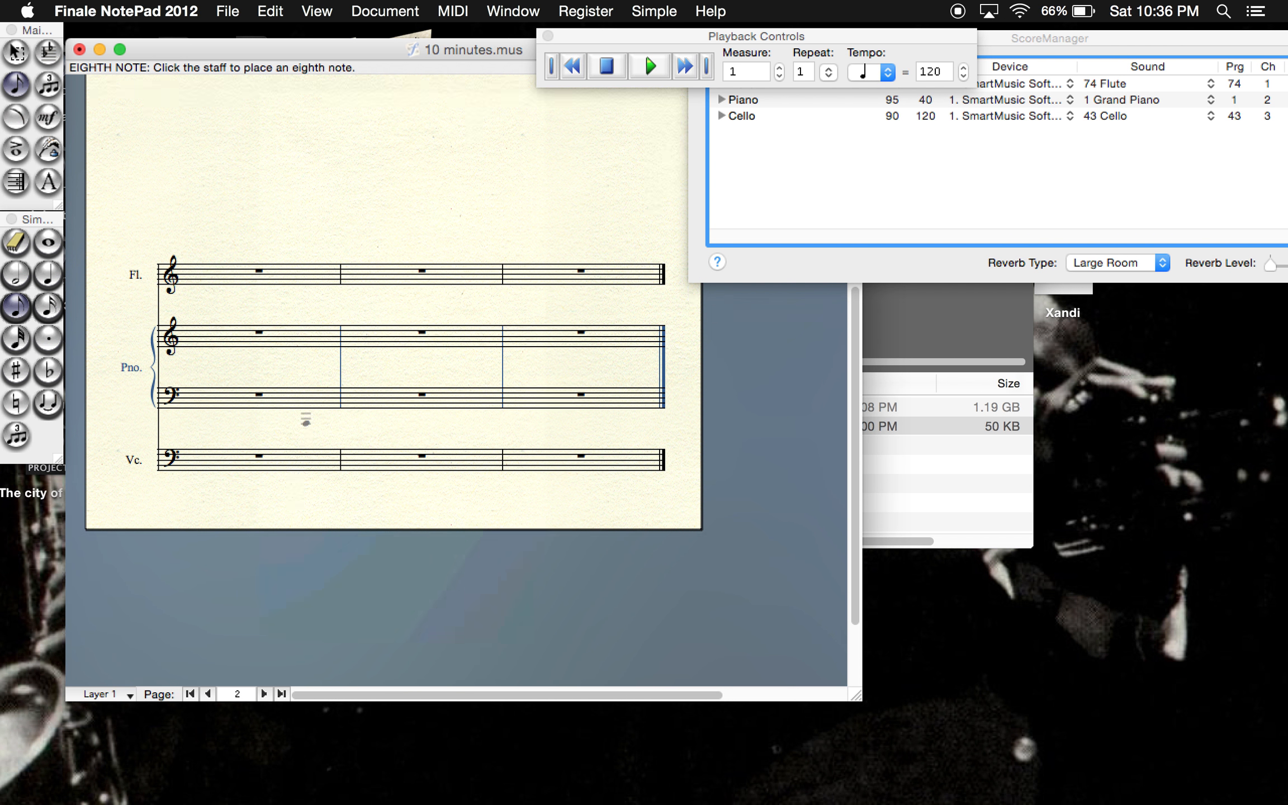
{"action": "left_click", "coordinate": [308, 145]}
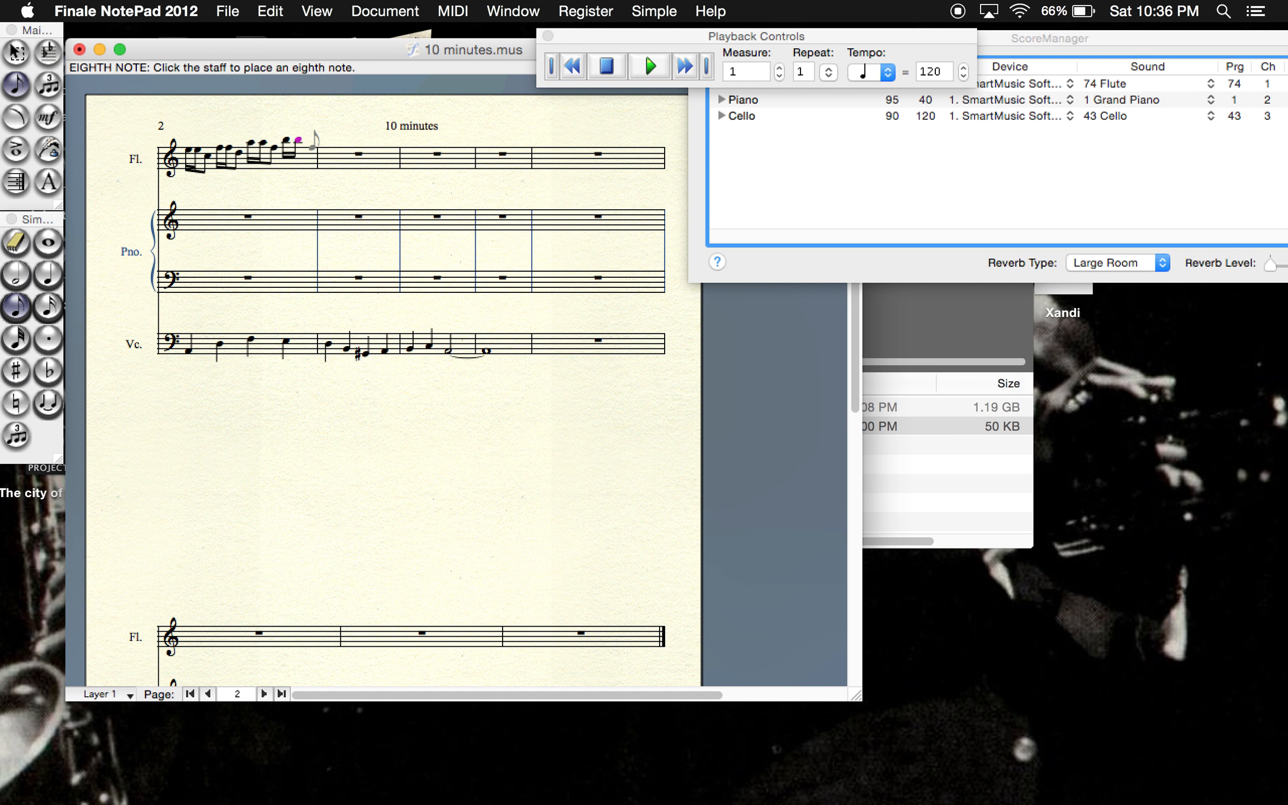
- Play the score back from measure 6 through the end of the flute's measure 9 passage, and stop it
{"action": "left_click", "coordinate": [755, 70]}
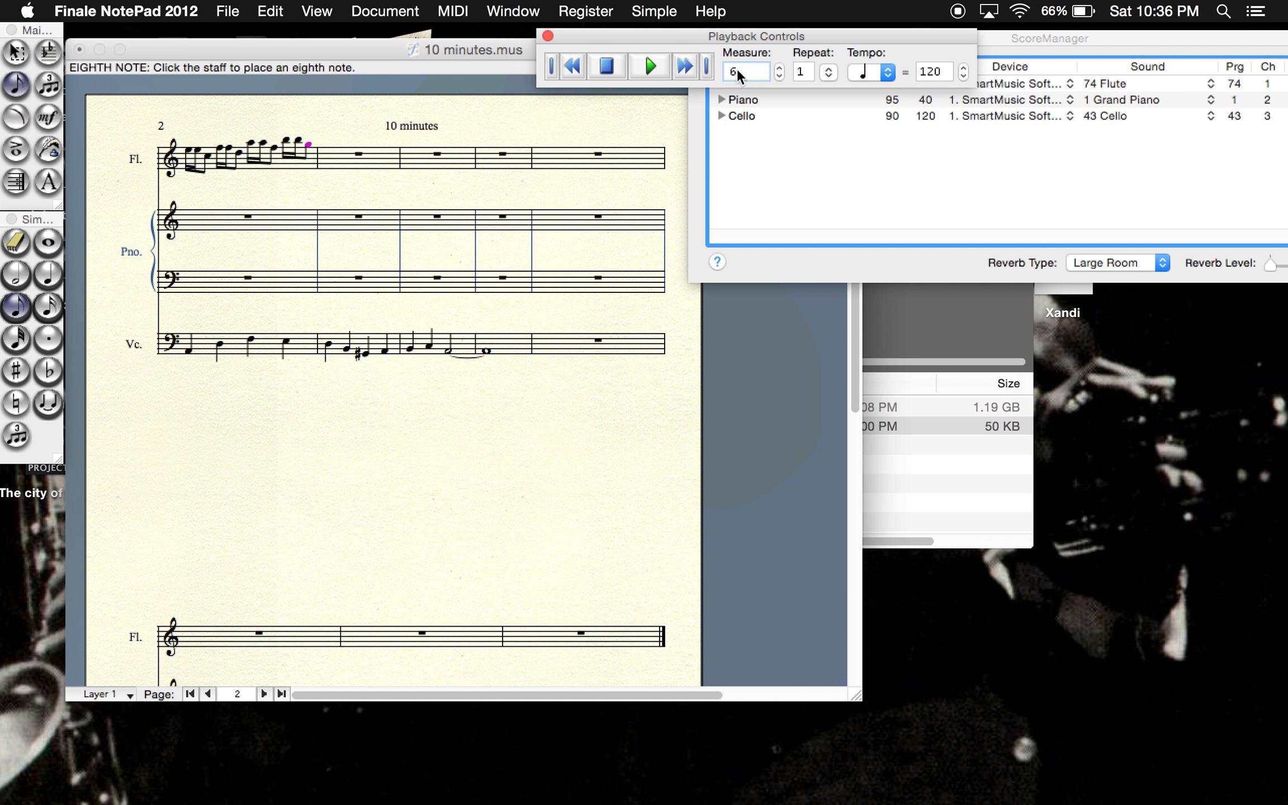
{"action": "type", "text": "6"}
{"action": "left_click", "coordinate": [649, 66]}
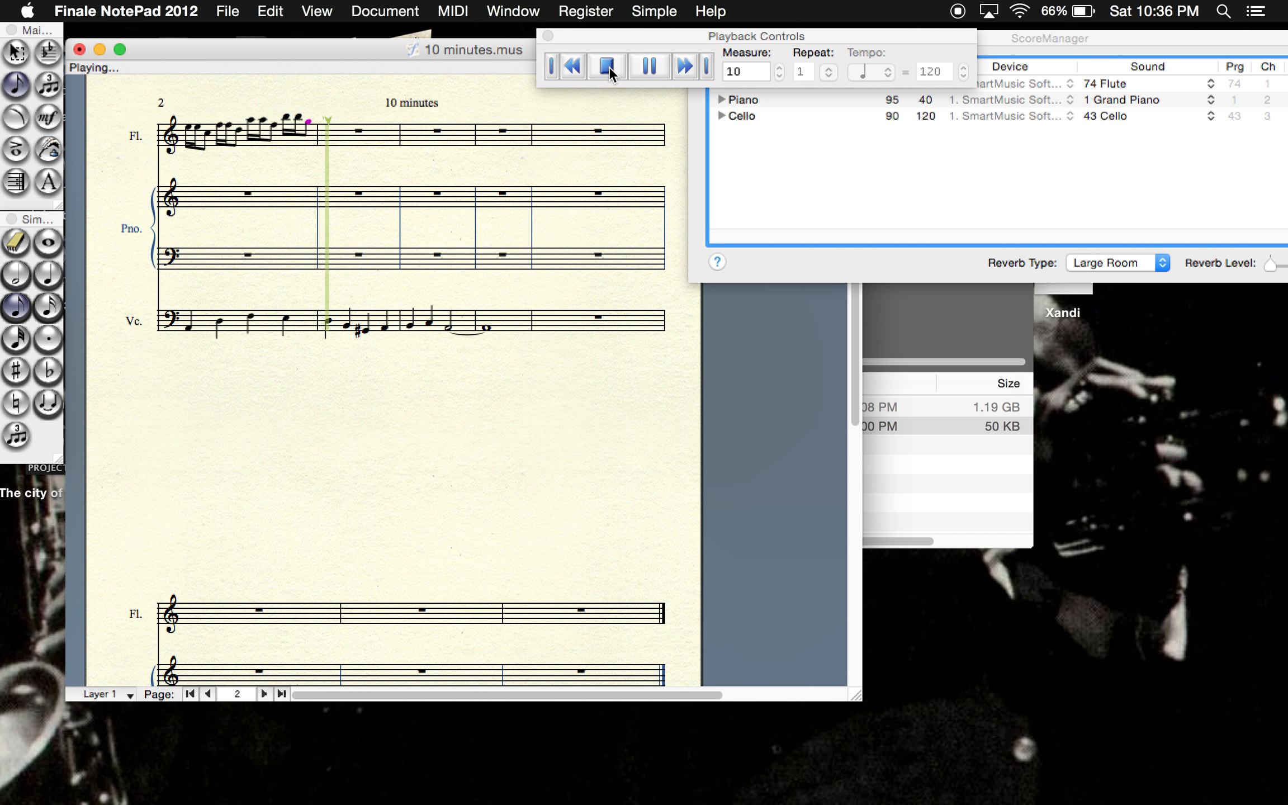
{"action": "left_click", "coordinate": [609, 66]}
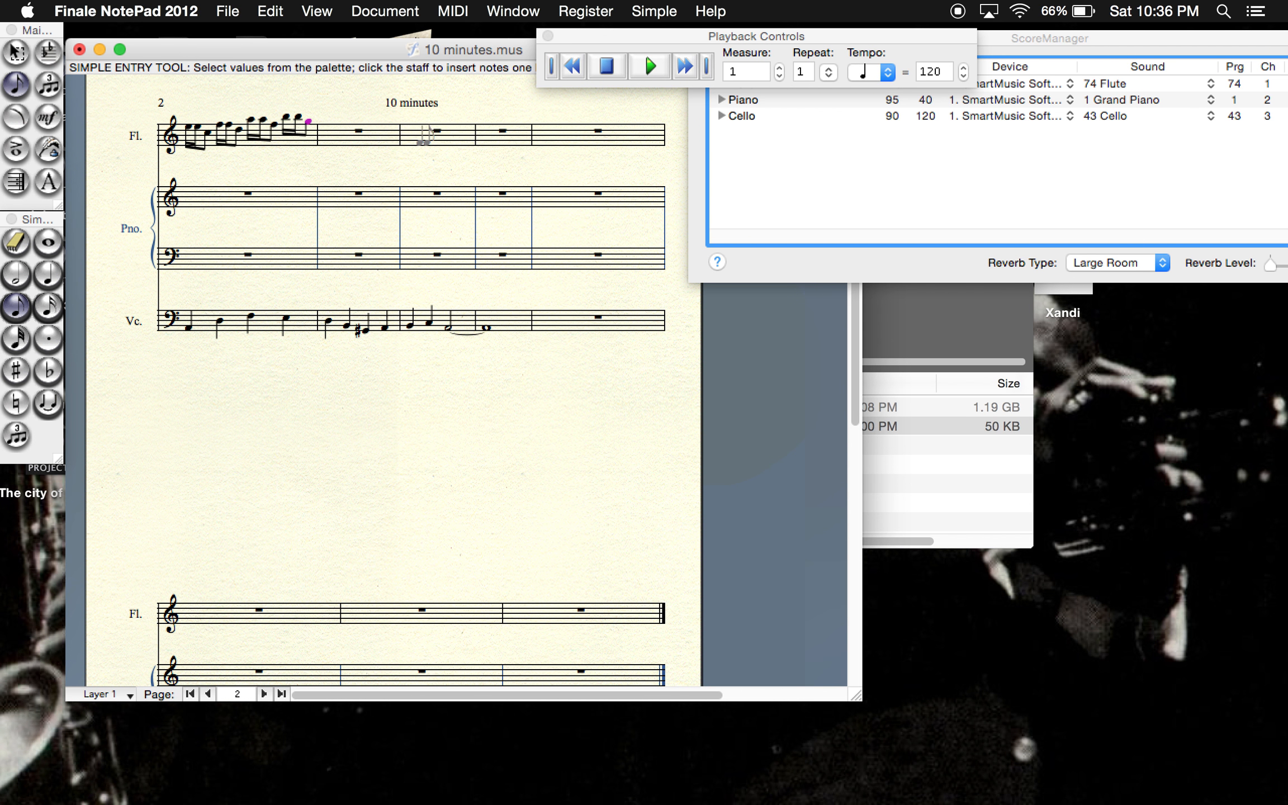
- Fill the first beat of the flute's measure 10 with two sixteenth notes on A and an eighth note on F
{"action": "left_click", "coordinate": [47, 307]}
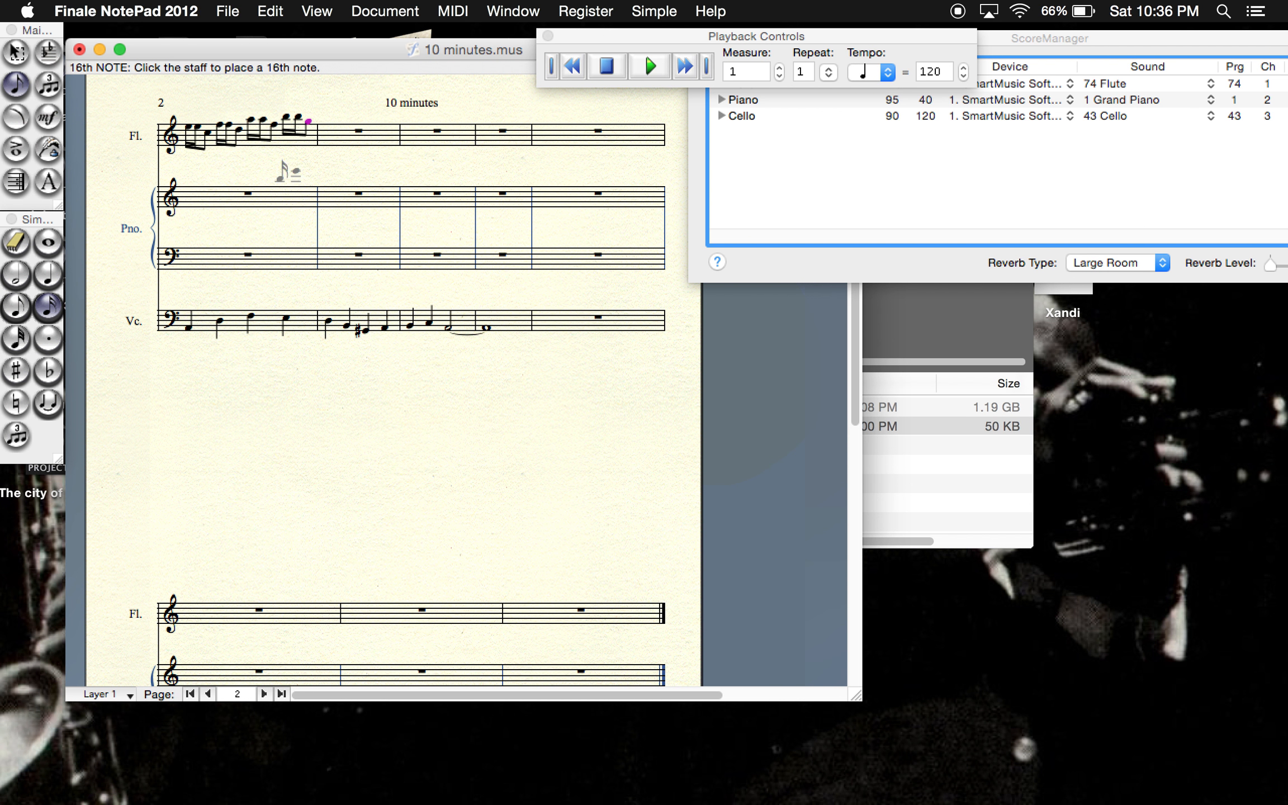
{"action": "left_click", "coordinate": [334, 119]}
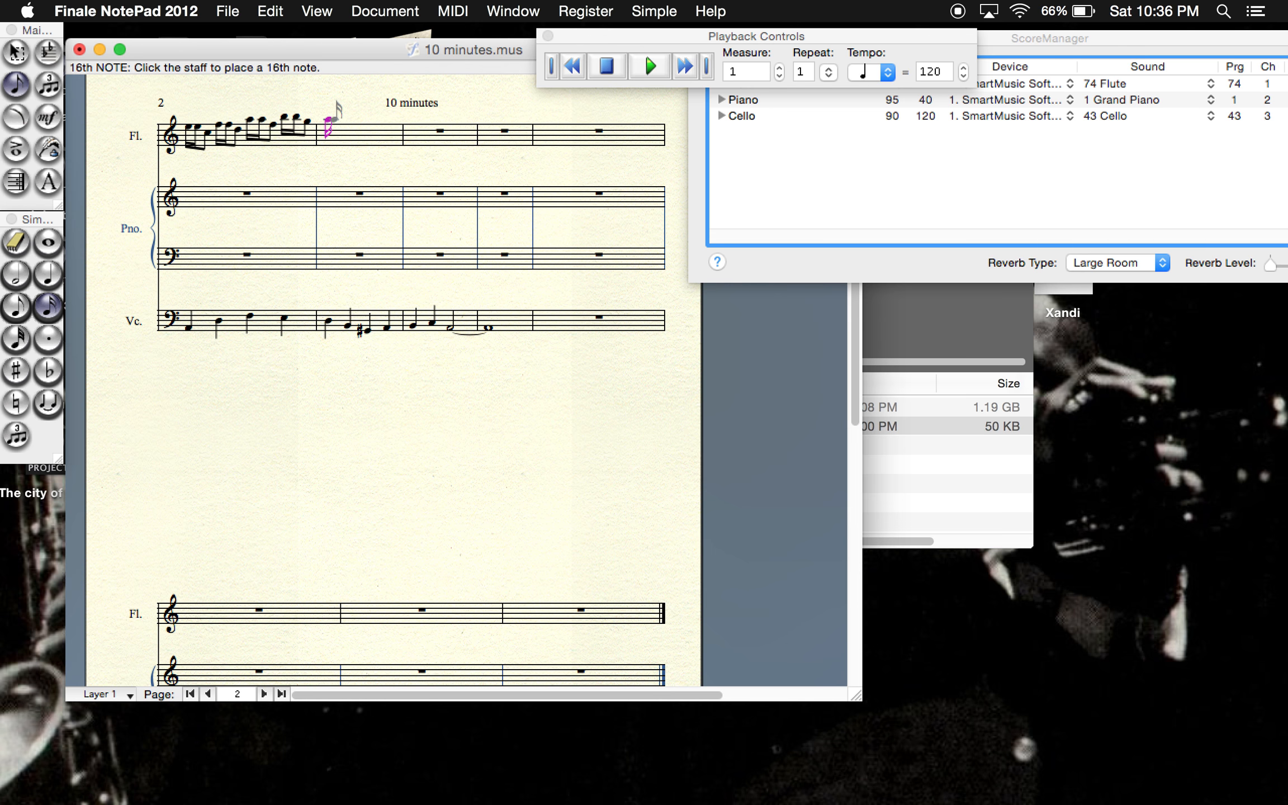
{"action": "left_click", "coordinate": [347, 118]}
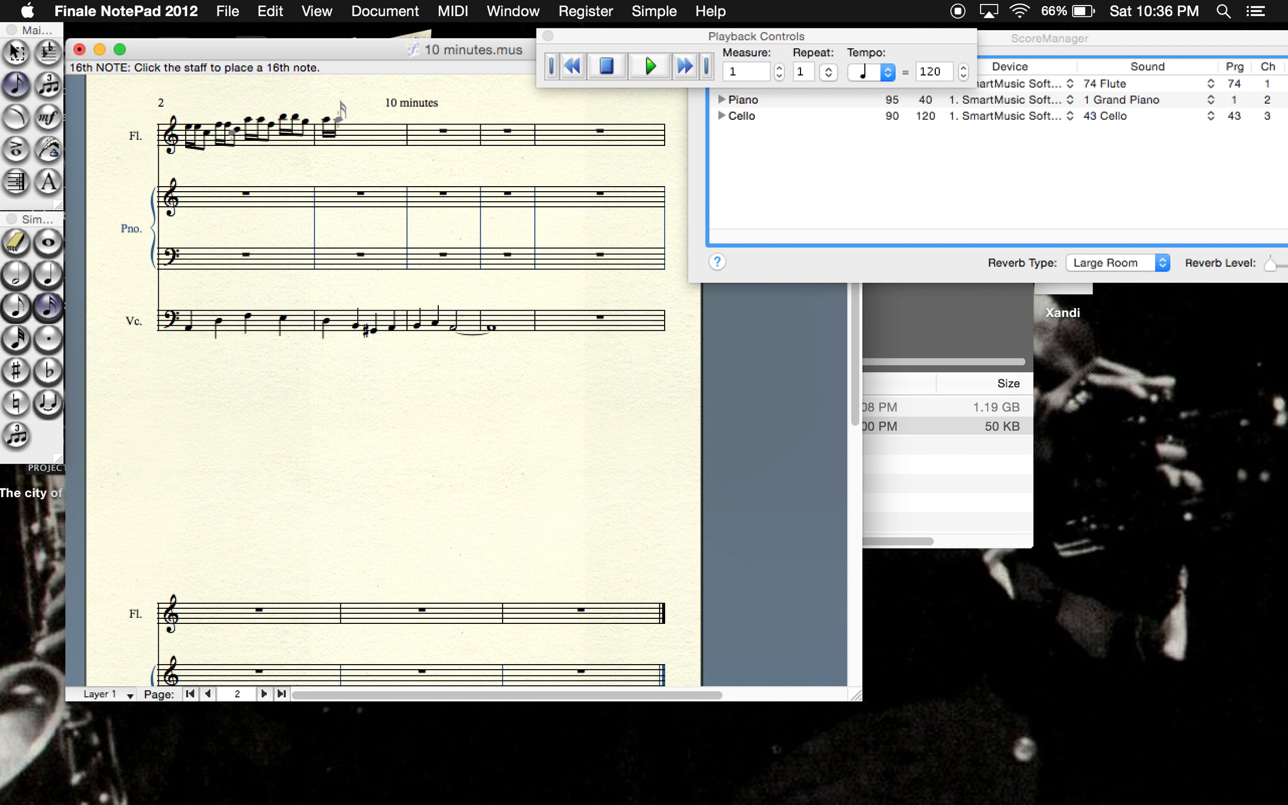
{"action": "left_click", "coordinate": [16, 307]}
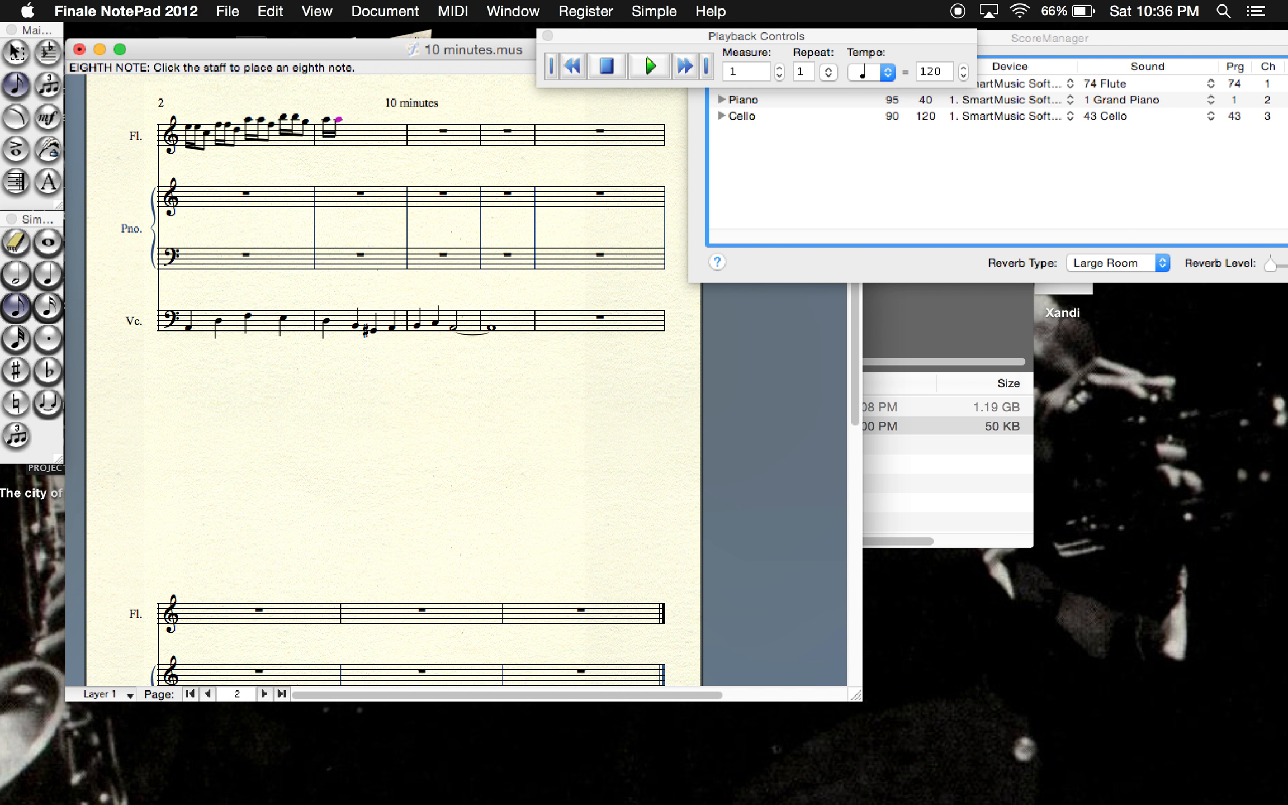
{"action": "left_click", "coordinate": [361, 123]}
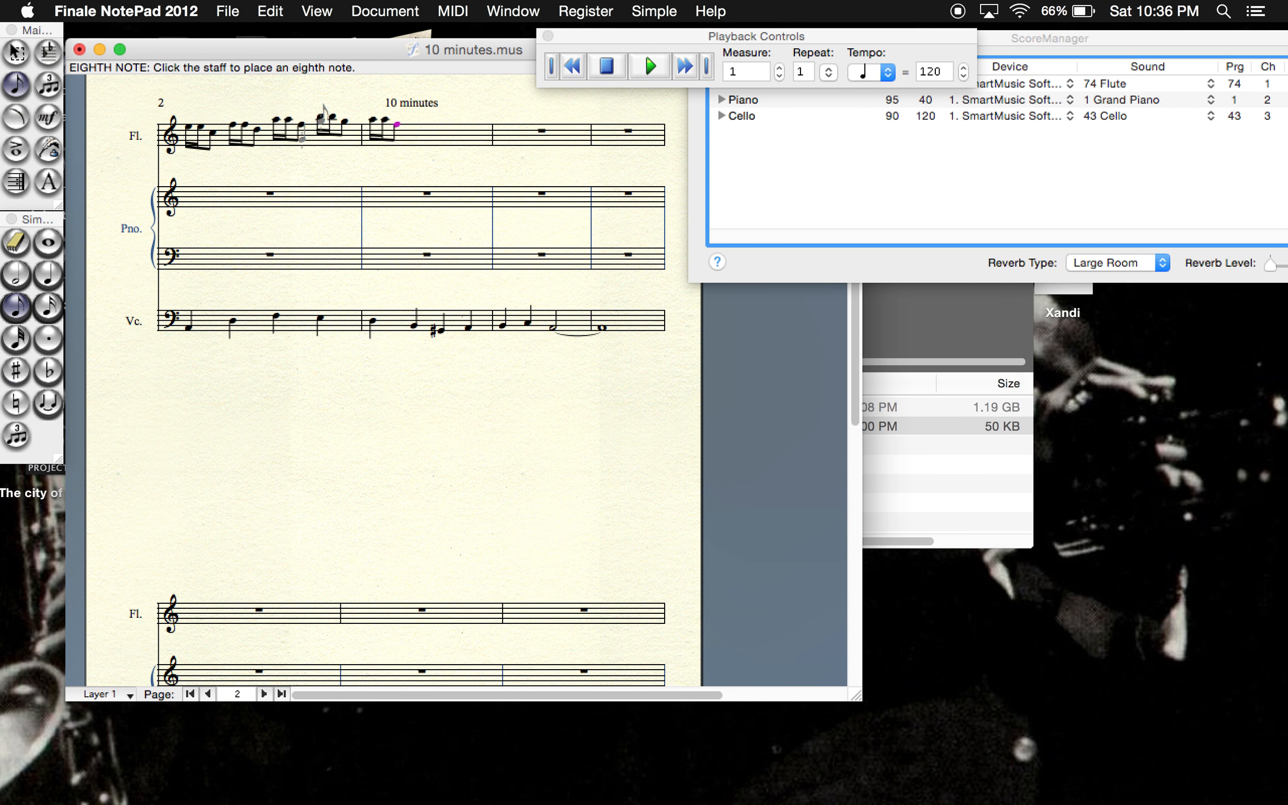
- Fill the second beat of the flute's measure 10 with two sixteenth notes on G and an eighth note on E
{"action": "left_click", "coordinate": [51, 314]}
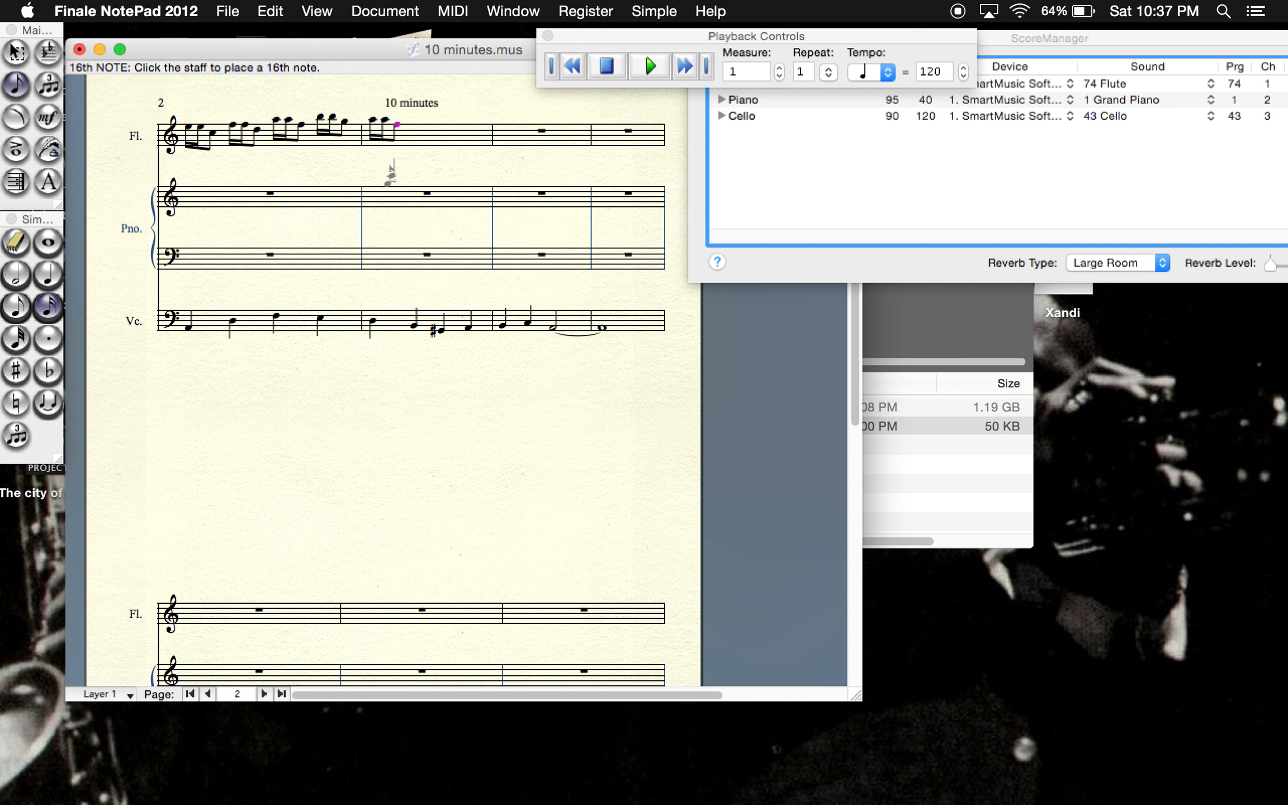
{"action": "left_click", "coordinate": [414, 121]}
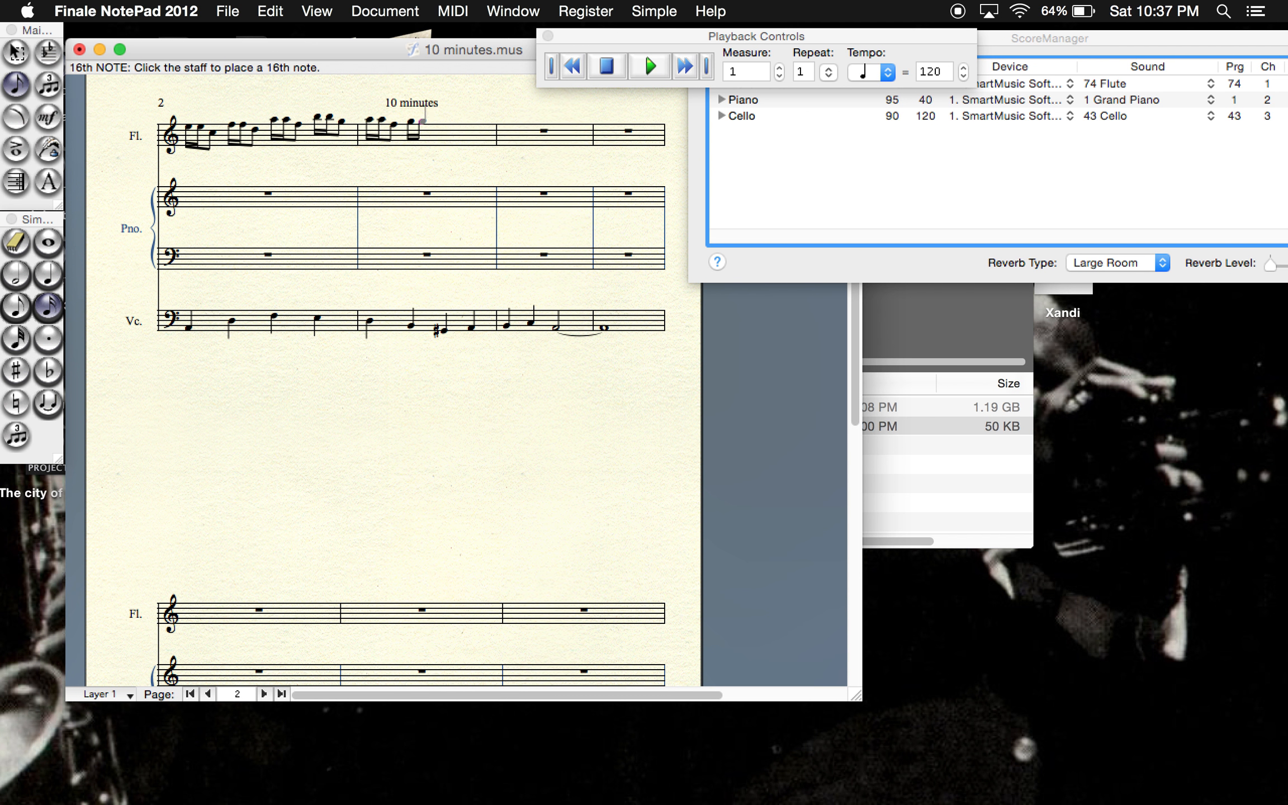
{"action": "left_click", "coordinate": [21, 307]}
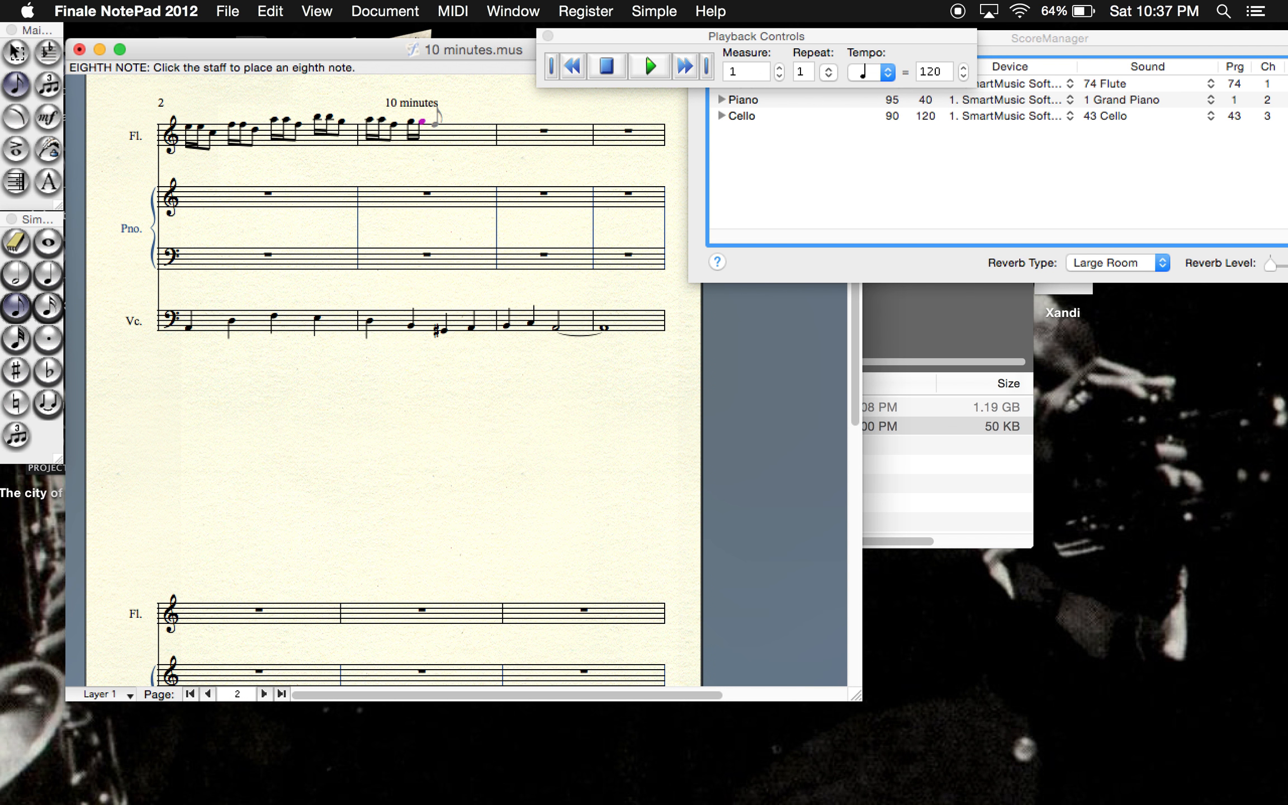
{"action": "left_click", "coordinate": [436, 126]}
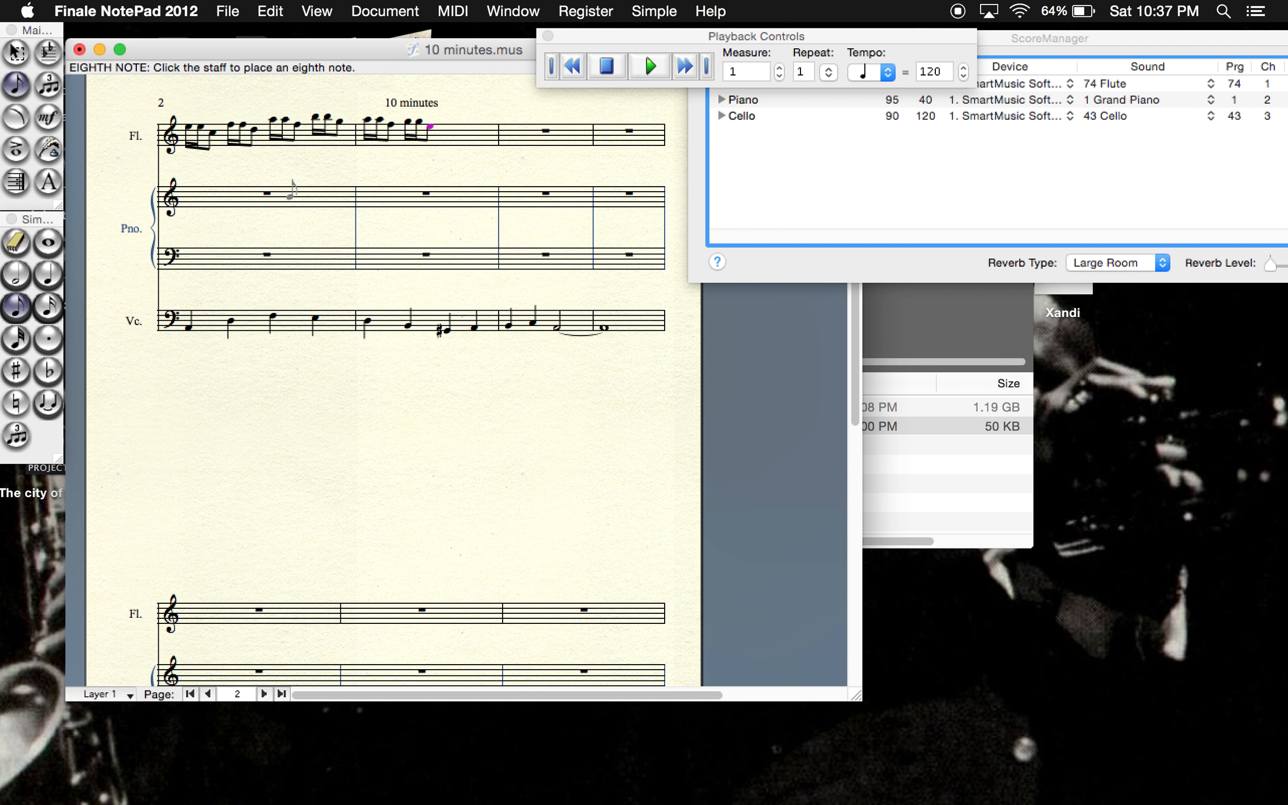
- Begin the third beat of the flute's measure 10 with a sixteenth note on G-sharp
{"action": "left_click", "coordinate": [47, 306]}
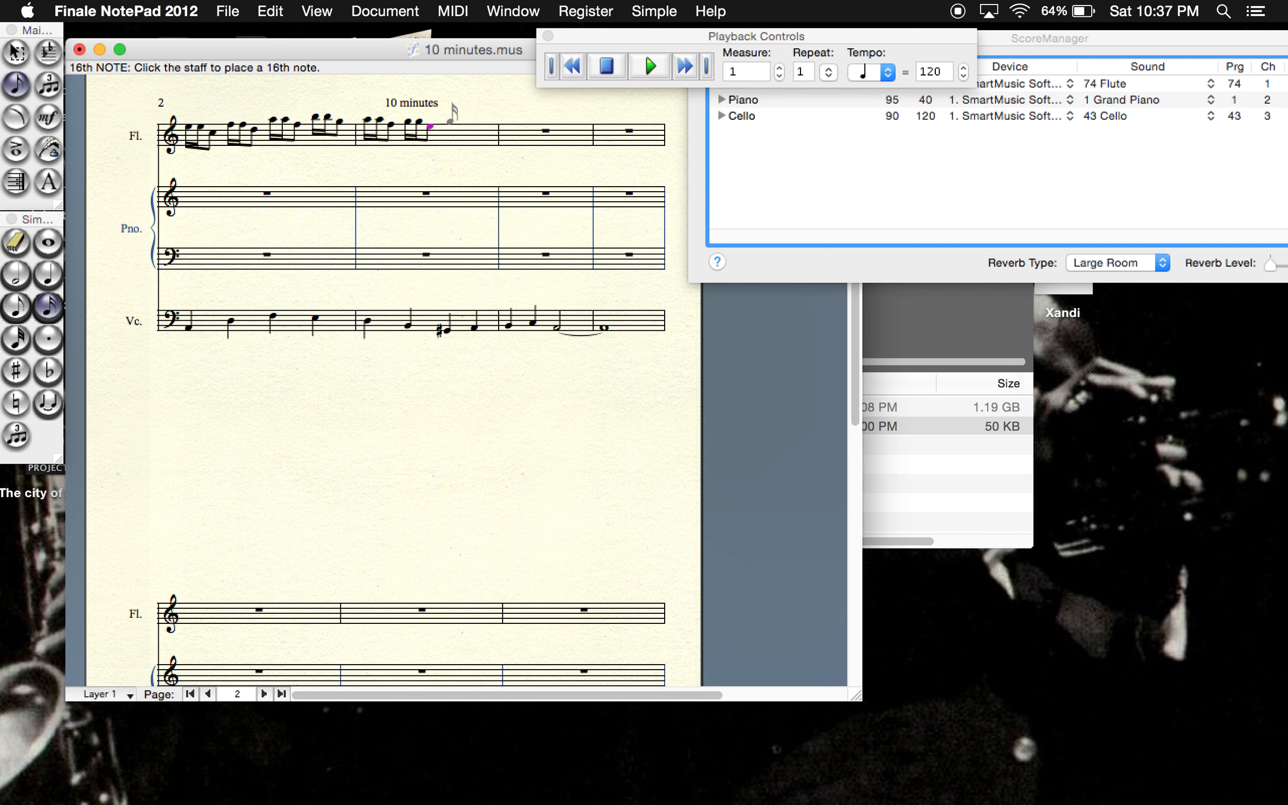
{"action": "left_click", "coordinate": [450, 120]}
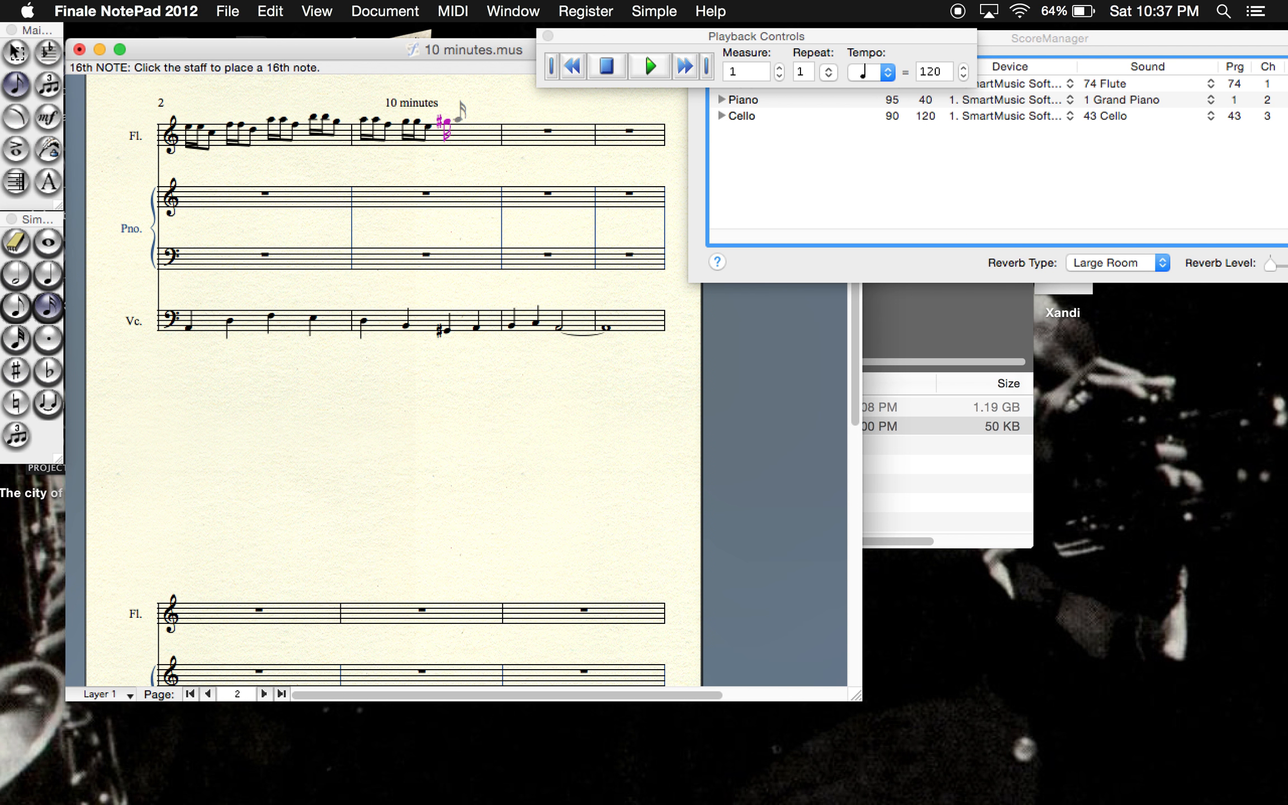
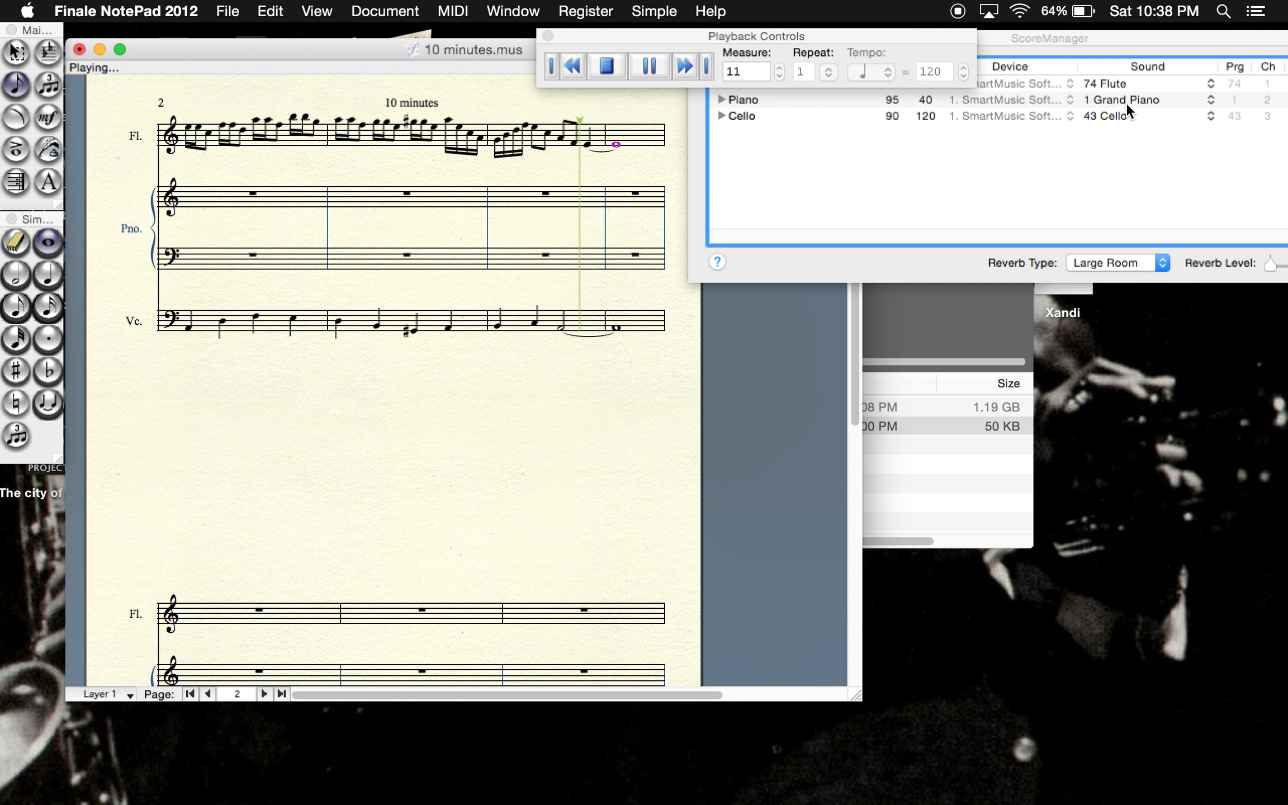
- Erase the flute's final quarter note in measure 11 and change the two eighth notes before it to quarter notes on A and F
{"action": "left_click", "coordinate": [613, 68]}
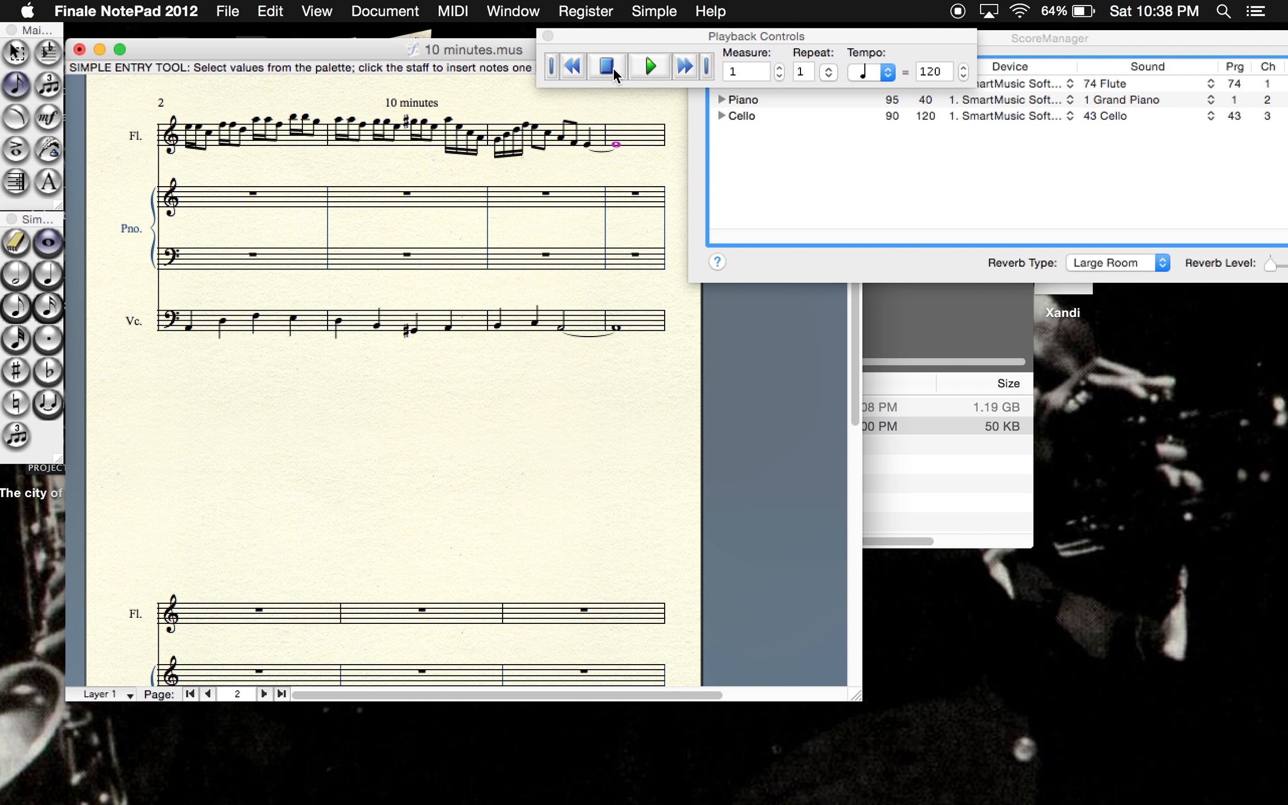
{"action": "left_click", "coordinate": [16, 242]}
{"action": "left_click", "coordinate": [585, 147]}
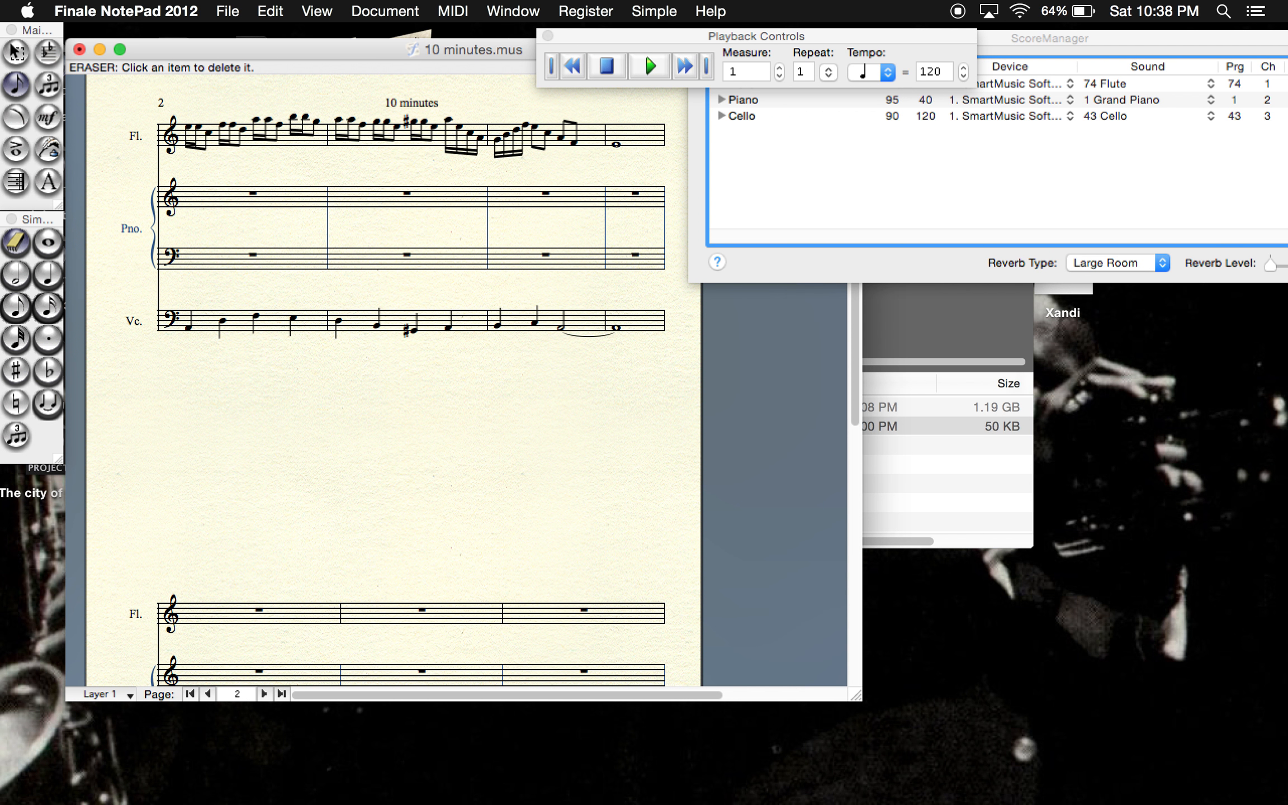
{"action": "left_click", "coordinate": [47, 274]}
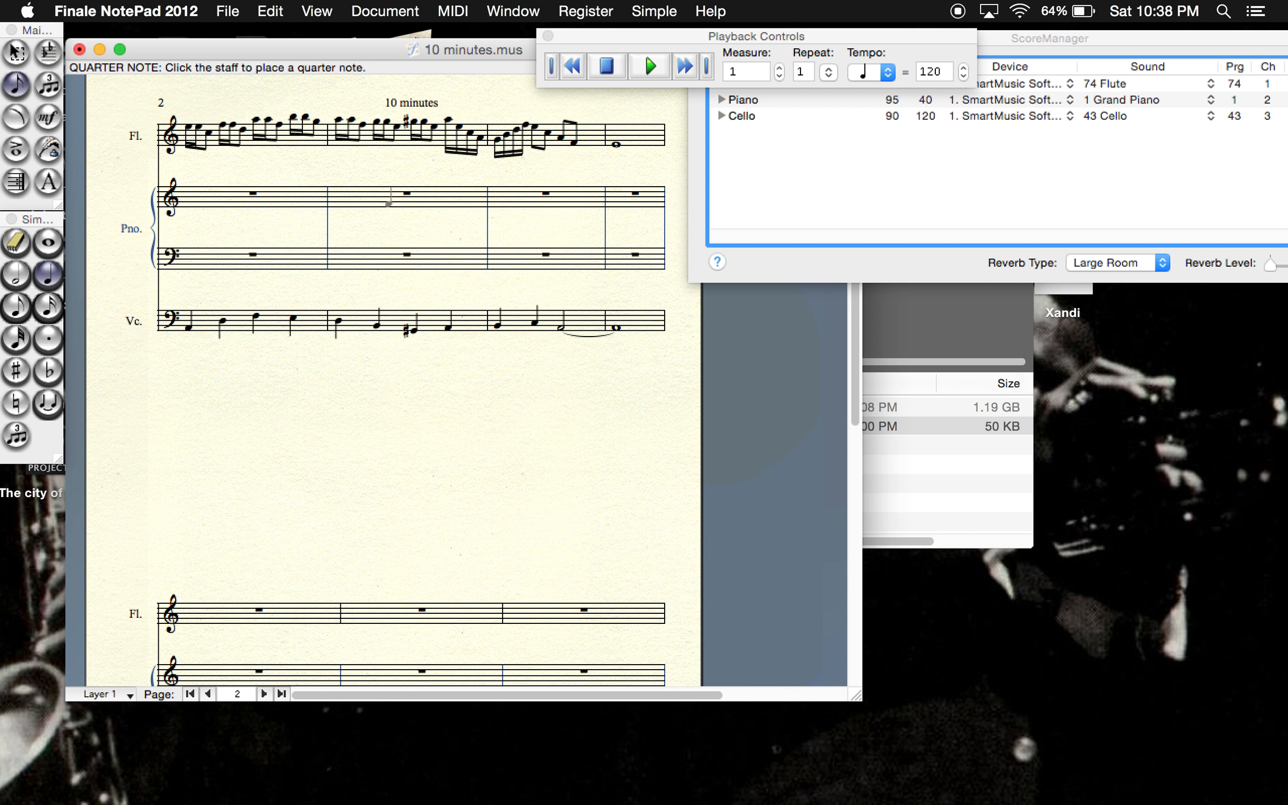
{"action": "left_click", "coordinate": [560, 138]}
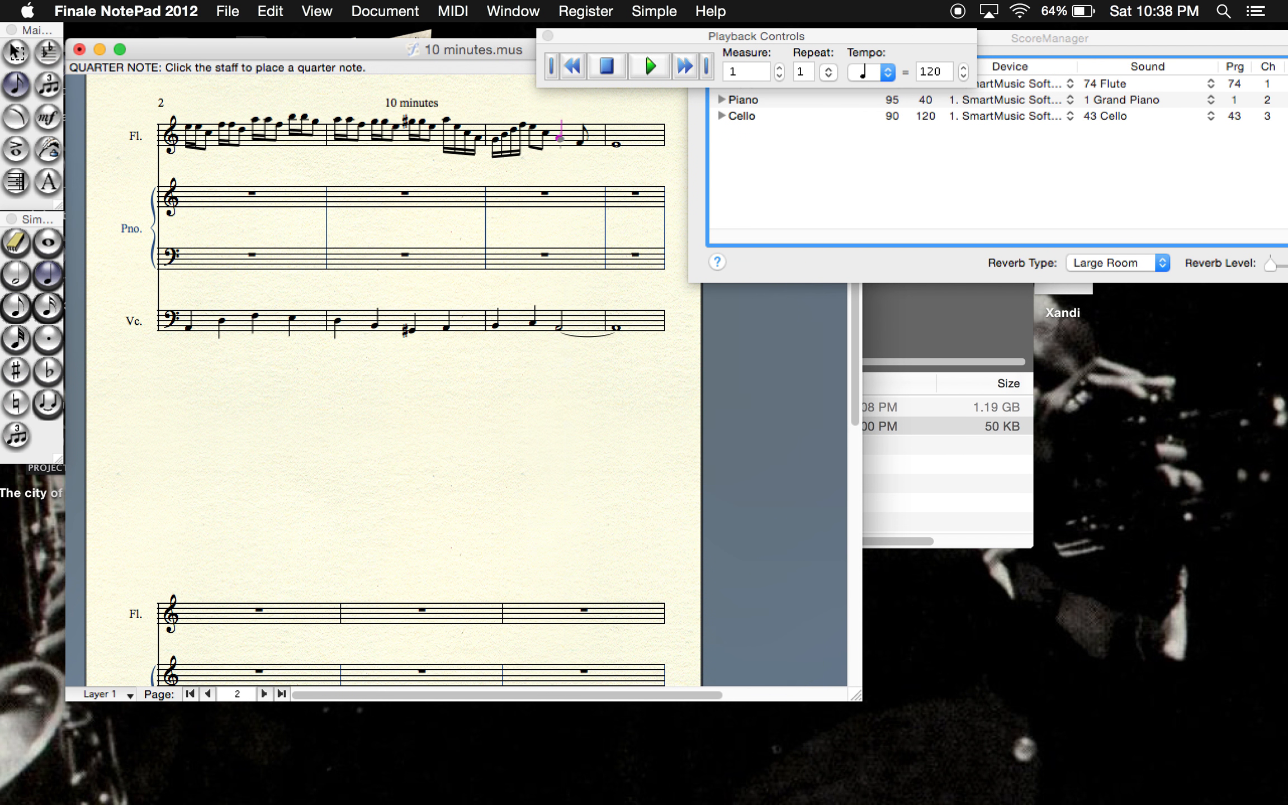
{"action": "left_click", "coordinate": [582, 143]}
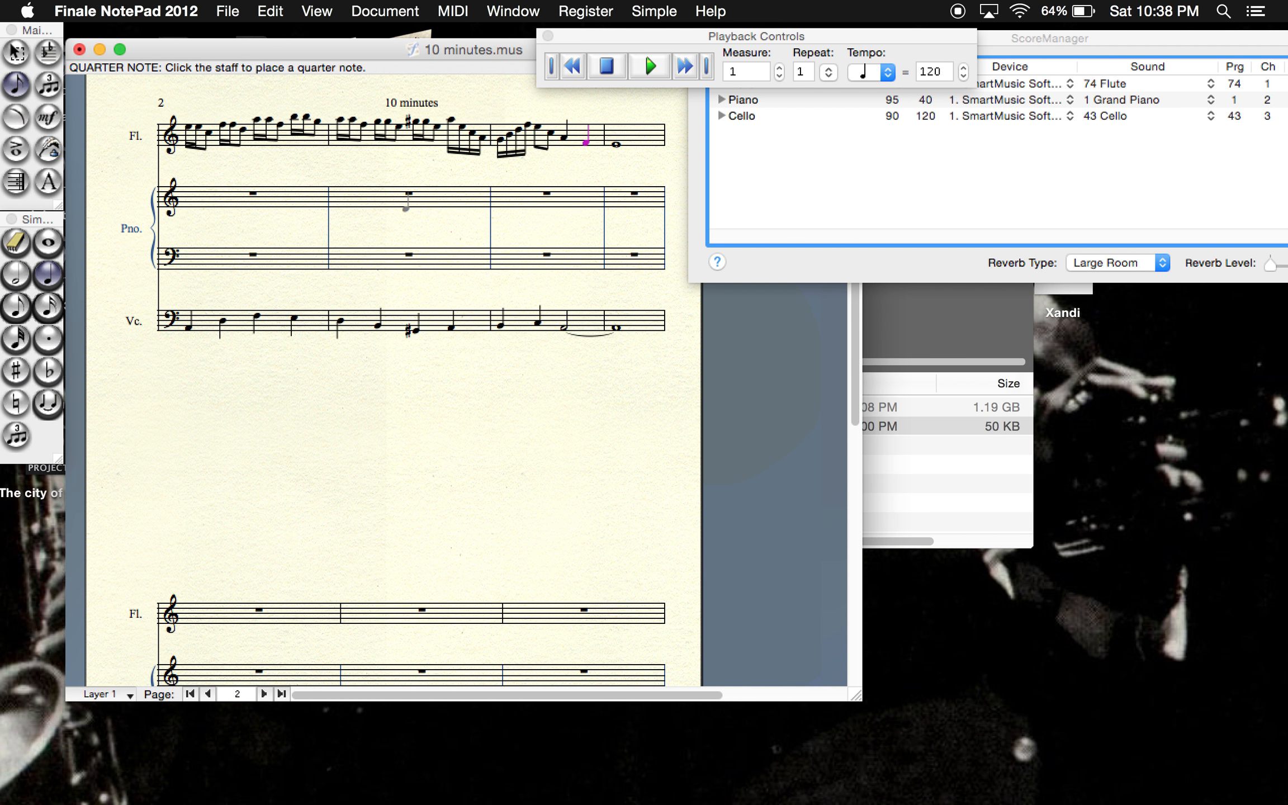
- Play the score back from measure 9 into measure 12 and stop it
{"action": "left_click", "coordinate": [741, 68]}
{"action": "type", "text": "9"}
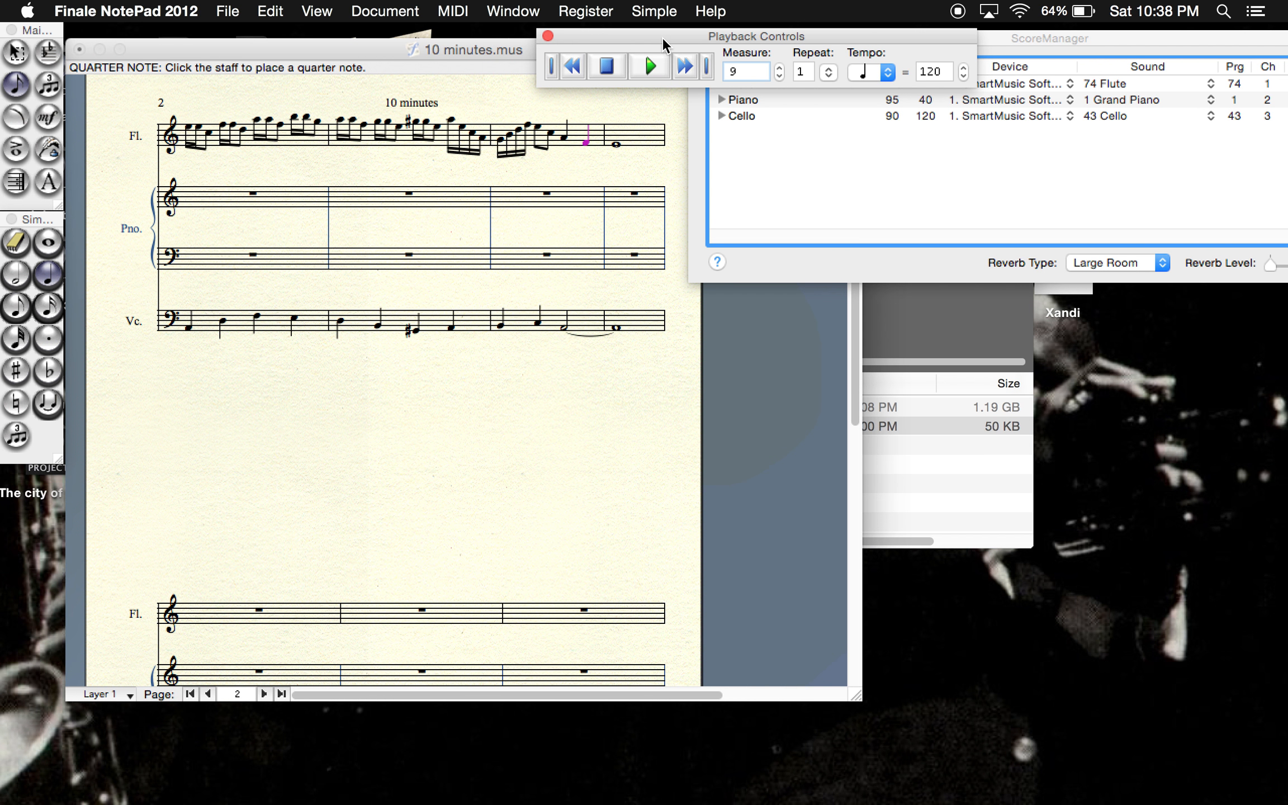
{"action": "left_click", "coordinate": [648, 66]}
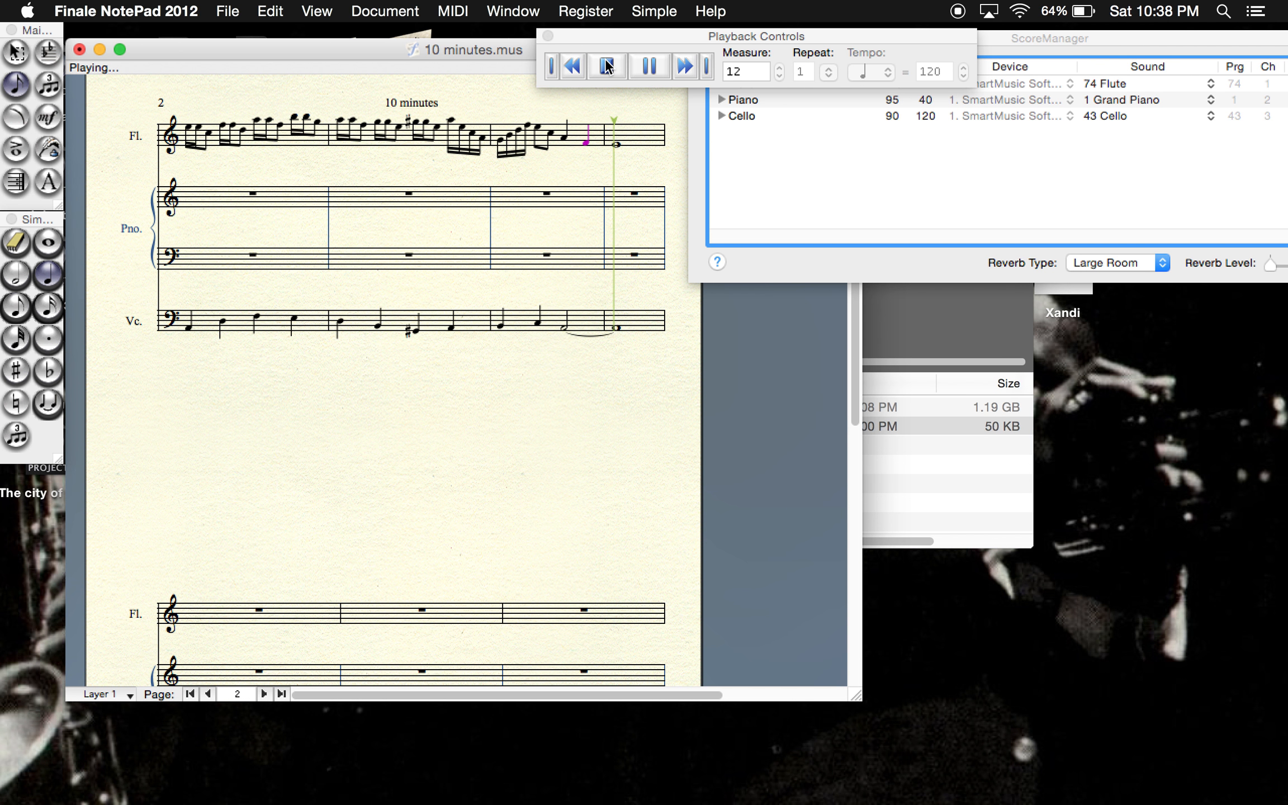
{"action": "left_click", "coordinate": [606, 67]}
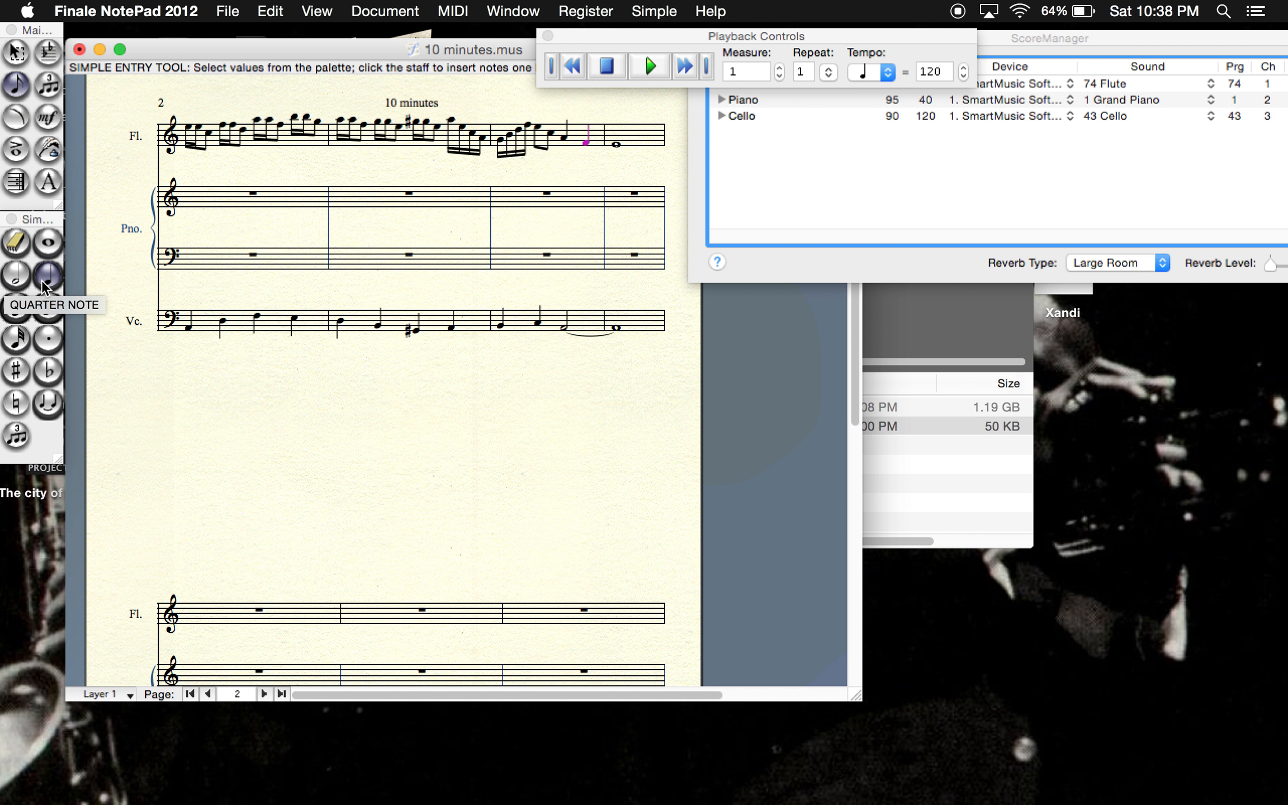
- Place an eighth note on A at the start of the piano's bass staff in measure 9
{"action": "left_click", "coordinate": [11, 313]}
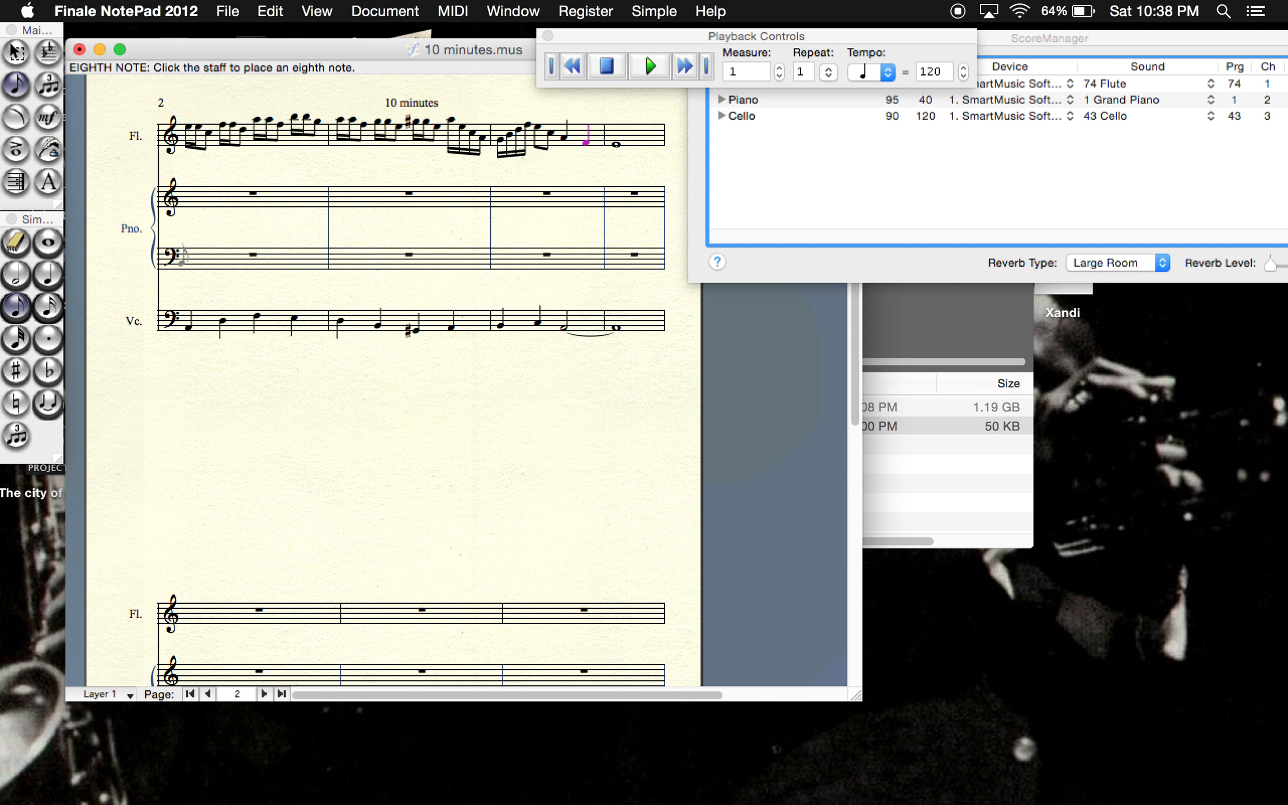
{"action": "left_click", "coordinate": [189, 264]}
{"action": "left_click", "coordinate": [47, 274]}
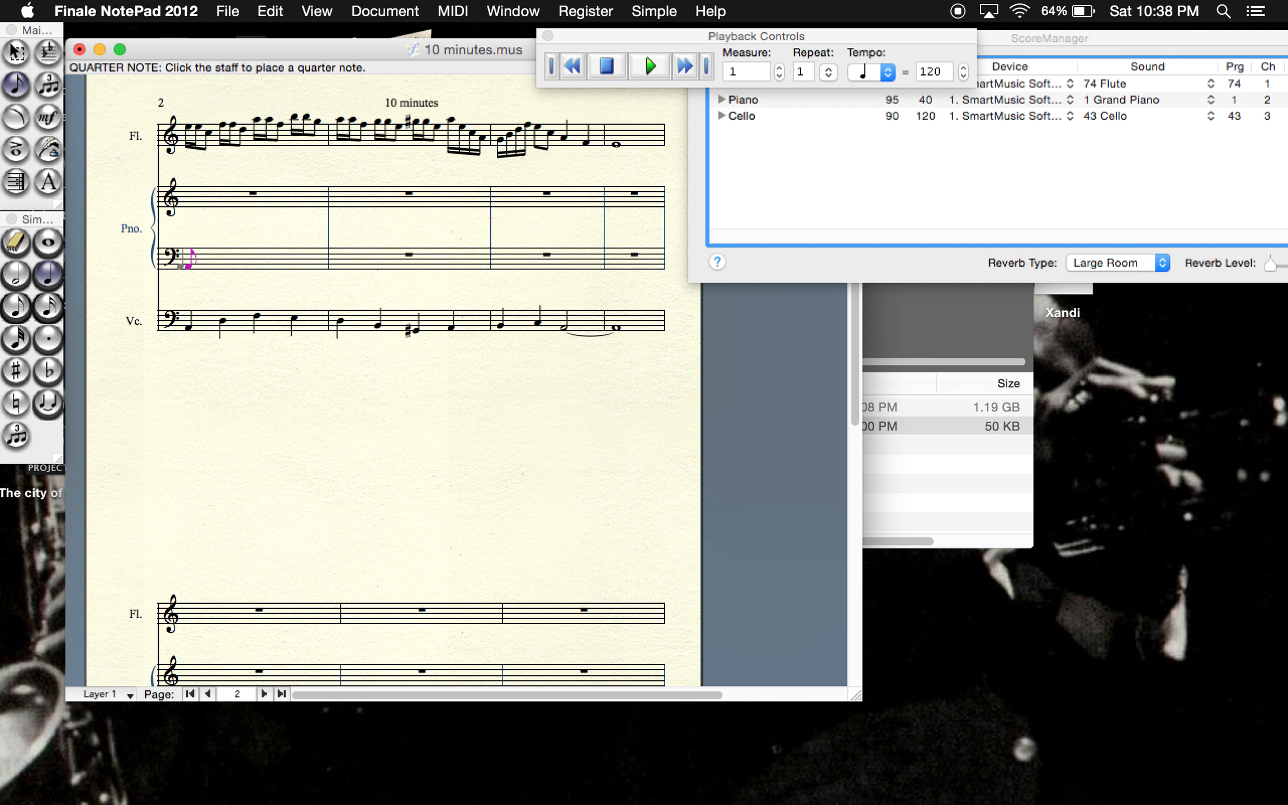
{"action": "left_click", "coordinate": [15, 307]}
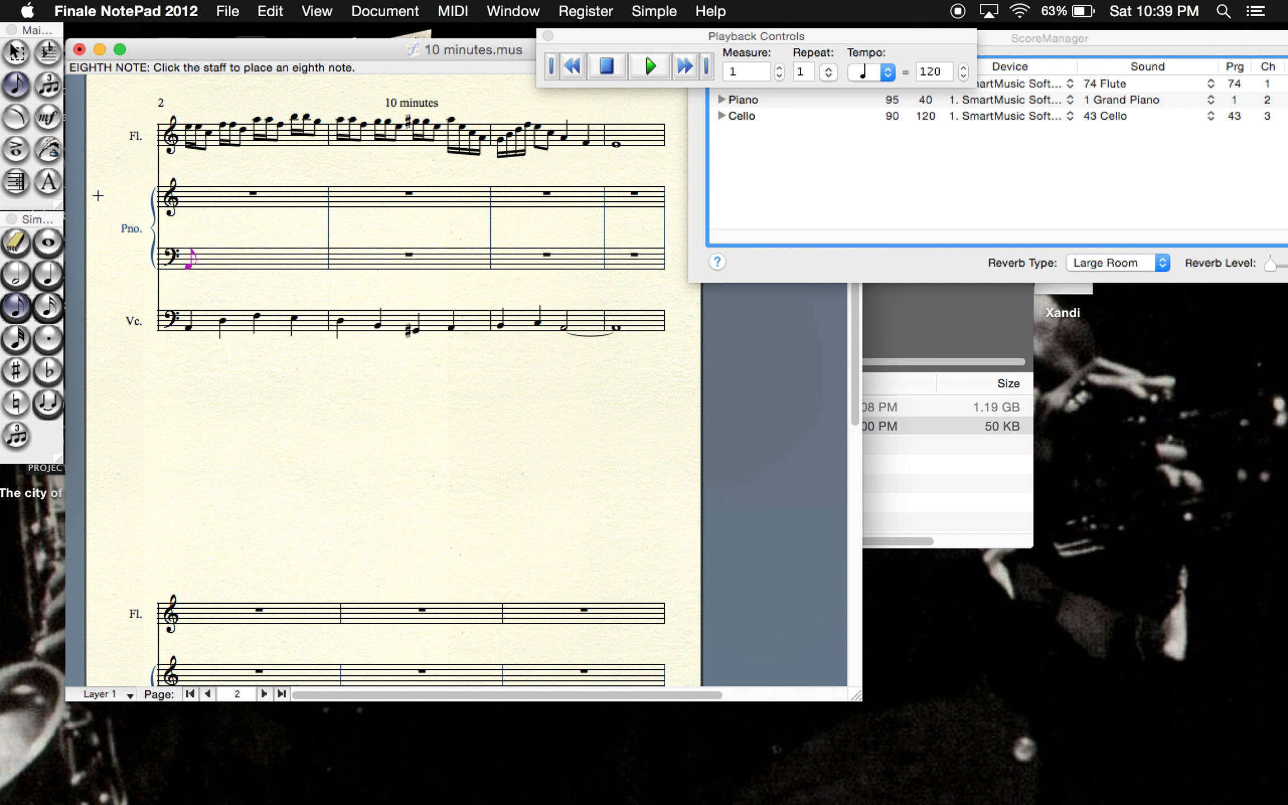
- Show the Simple Entry Rest Palette and move it clear of the flute staff
{"action": "left_click", "coordinate": [228, 11]}
{"action": "mouse_move", "coordinate": [314, 11]}
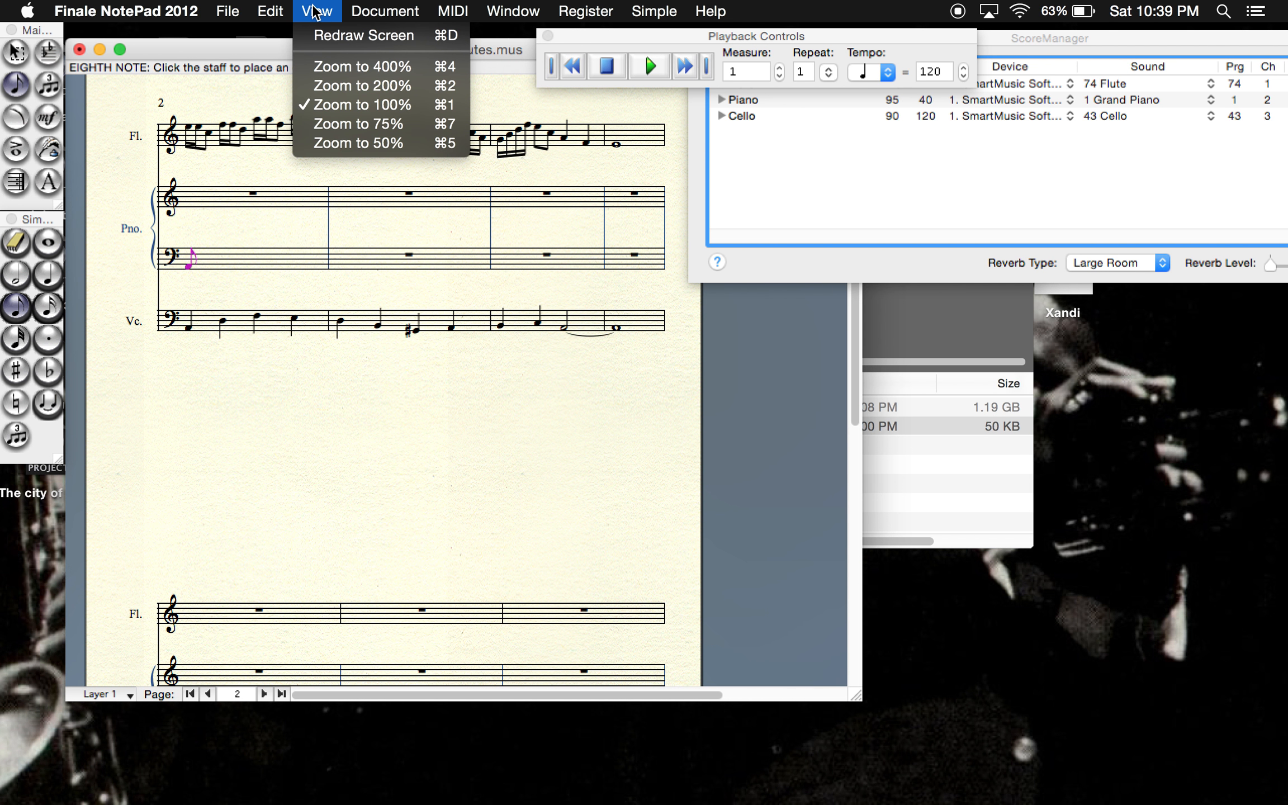
{"action": "mouse_move", "coordinate": [513, 11]}
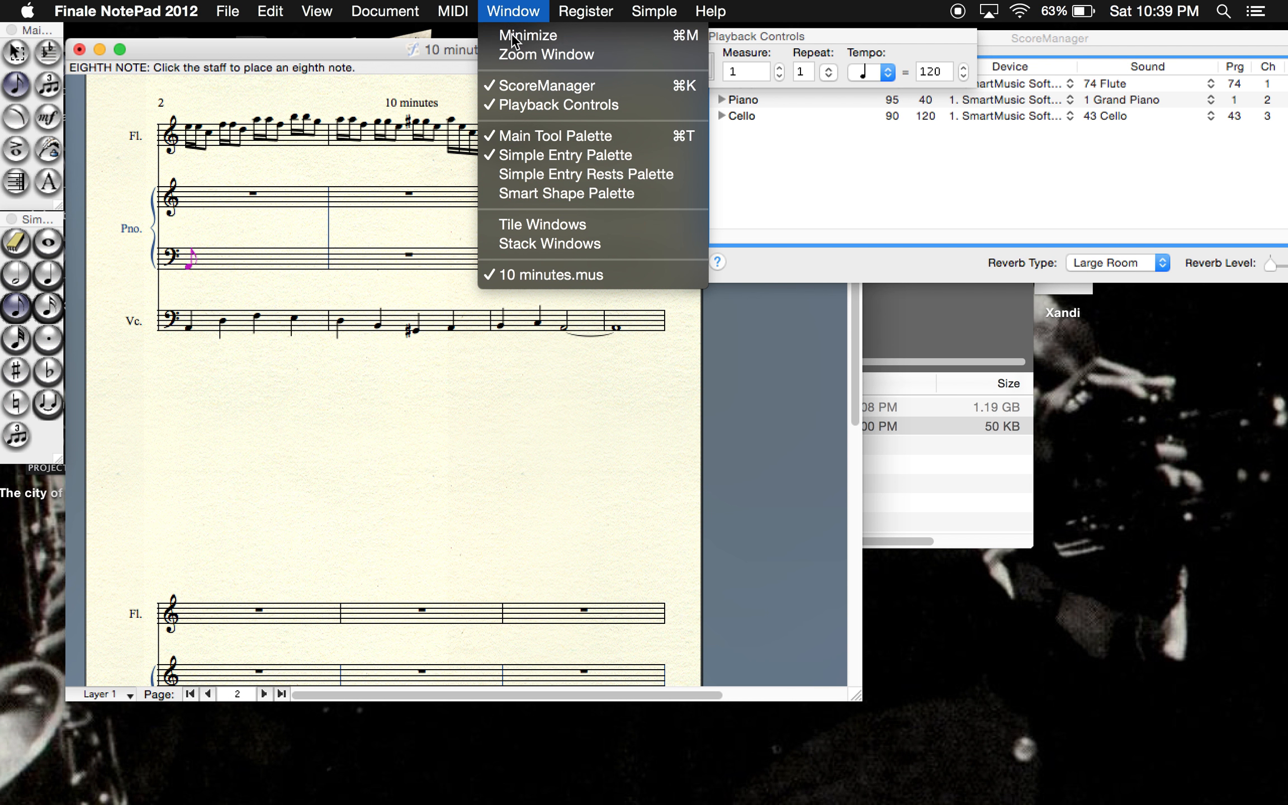
{"action": "left_click", "coordinate": [509, 172]}
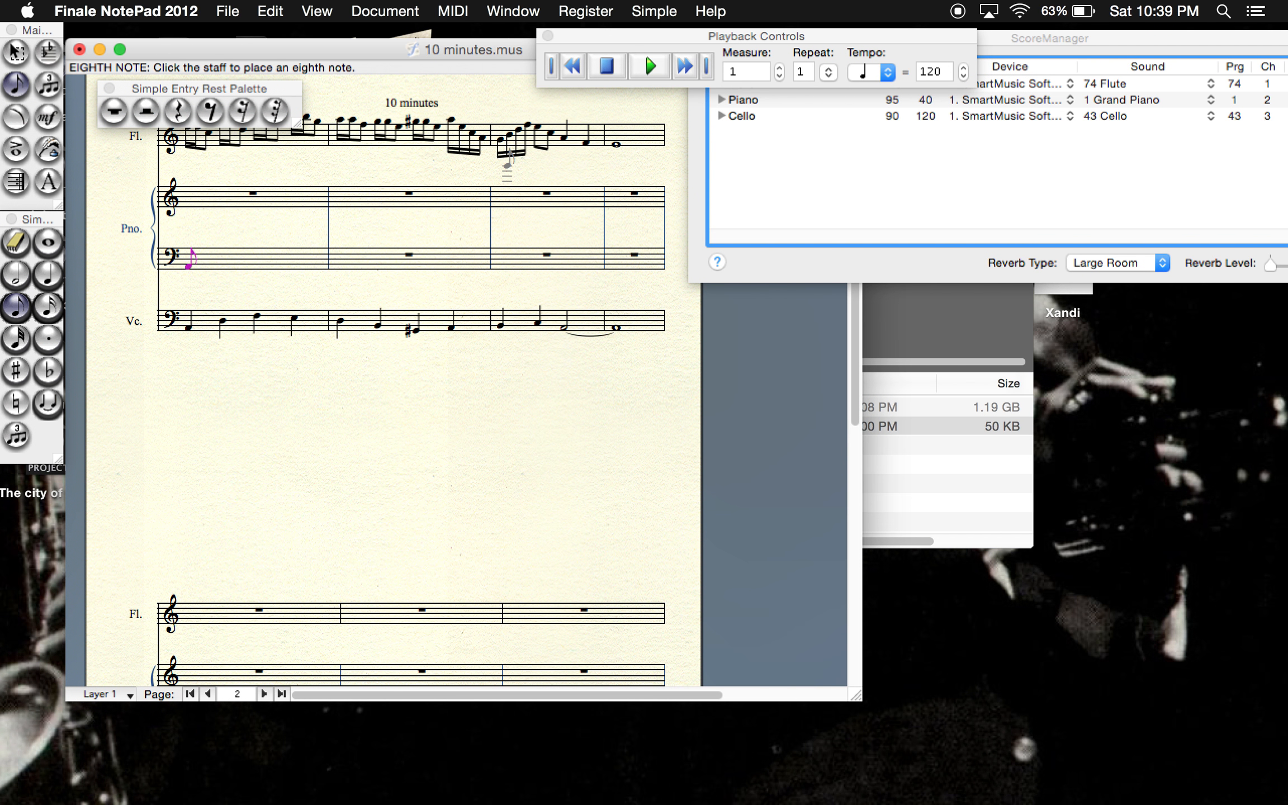
{"action": "left_click_drag", "start_coordinate": [136, 87], "coordinate": [350, 59]}
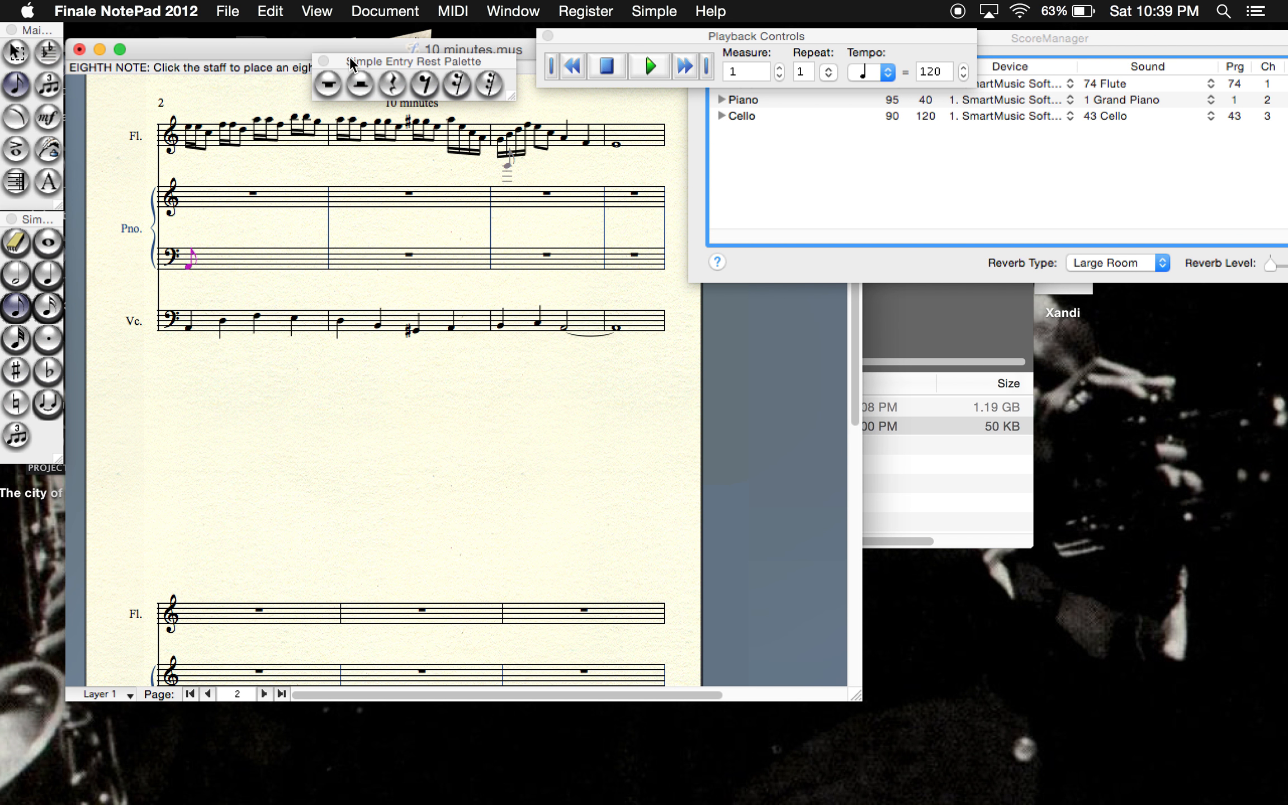
- Continue the piano's bass staff in measure 9 with an eighth rest, an eighth note on B and another eighth rest
{"action": "left_click", "coordinate": [424, 83]}
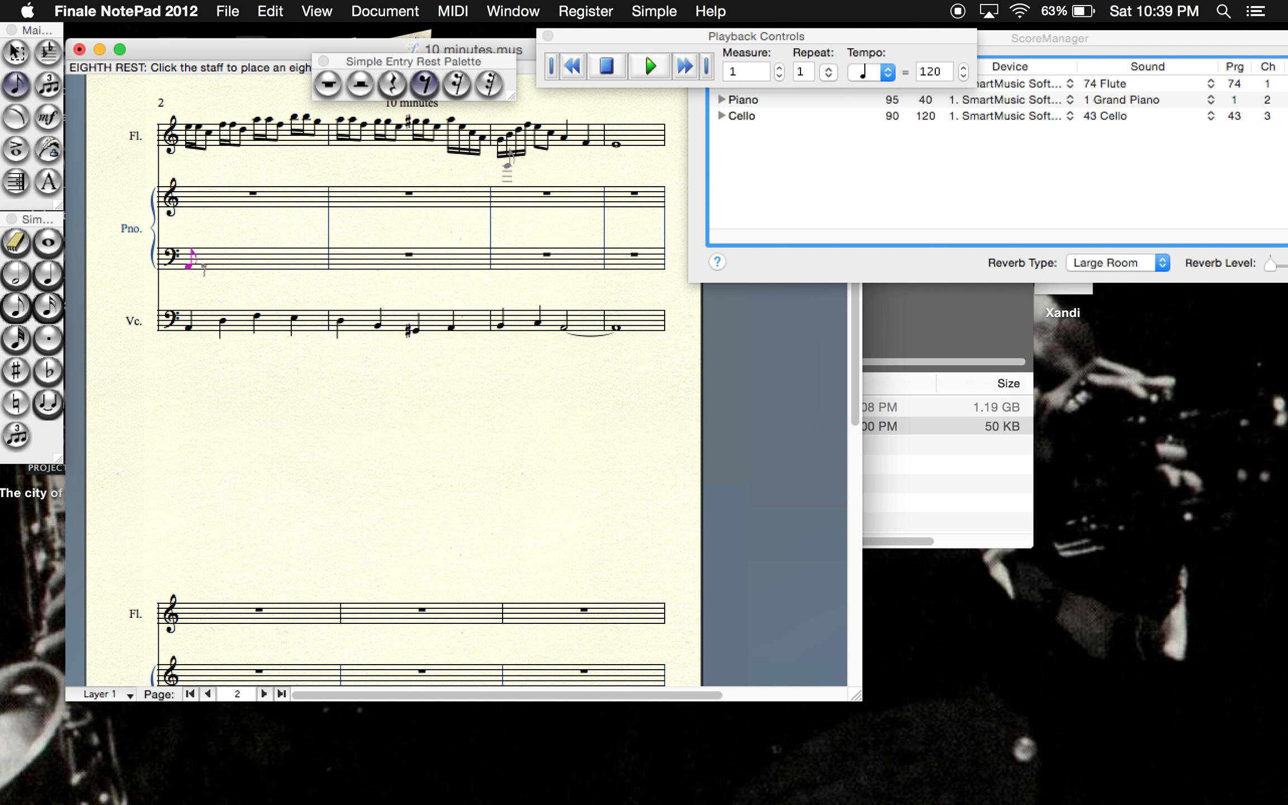
{"action": "left_click", "coordinate": [210, 256]}
{"action": "left_click", "coordinate": [16, 306]}
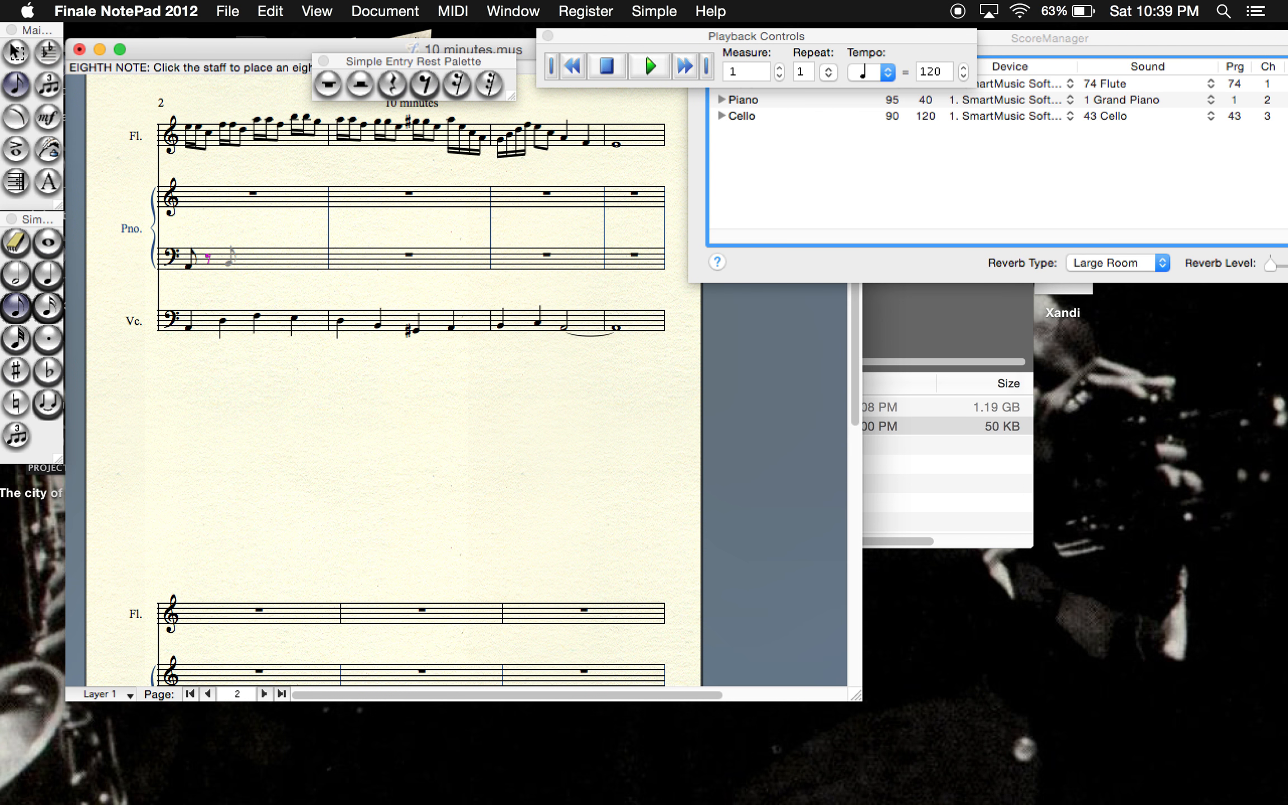
{"action": "left_click", "coordinate": [227, 258]}
{"action": "left_click", "coordinate": [425, 83]}
{"action": "left_click", "coordinate": [242, 258]}
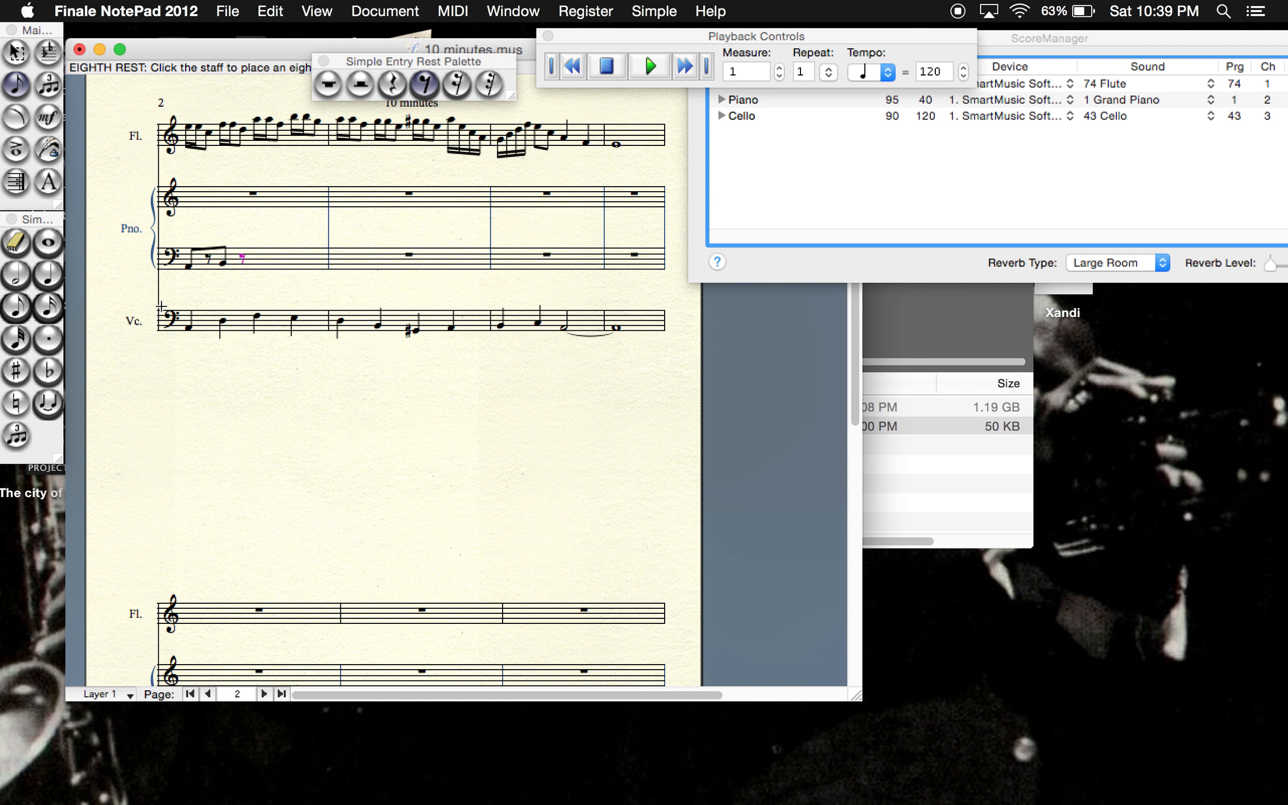
- Finish measure 9's piano bass staff with two more eighth notes, the first on C, each followed by an eighth rest, and open its treble staff with an eighth rest
{"action": "left_click", "coordinate": [17, 306]}
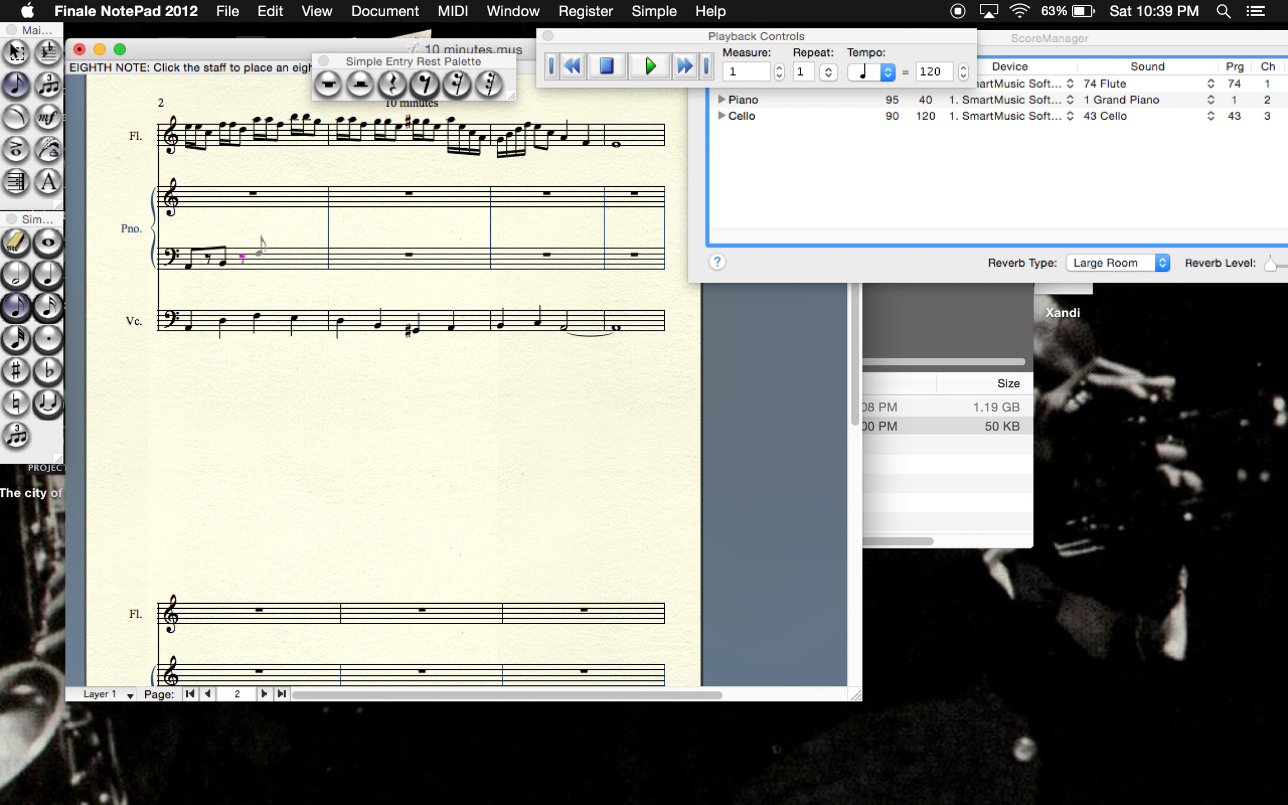
{"action": "left_click", "coordinate": [258, 258]}
{"action": "left_click", "coordinate": [425, 84]}
{"action": "left_click", "coordinate": [281, 255]}
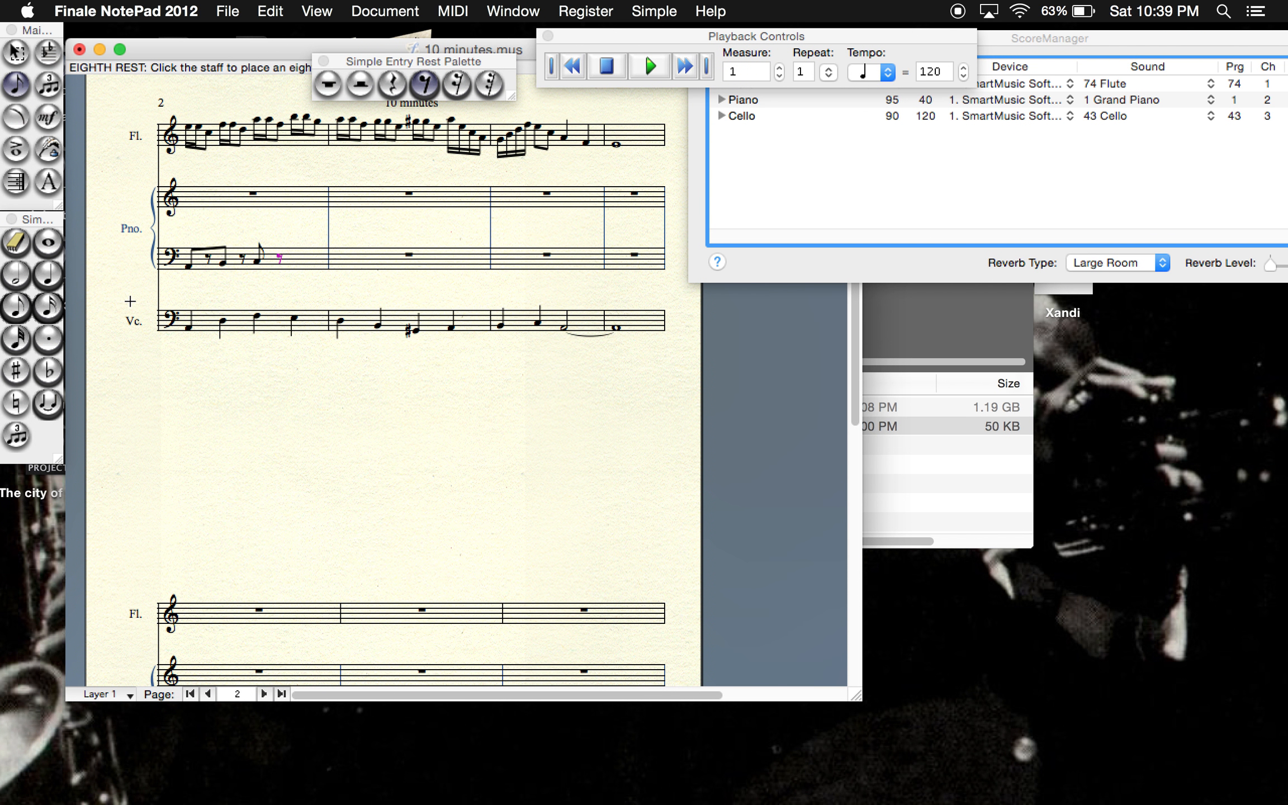
{"action": "left_click", "coordinate": [16, 306]}
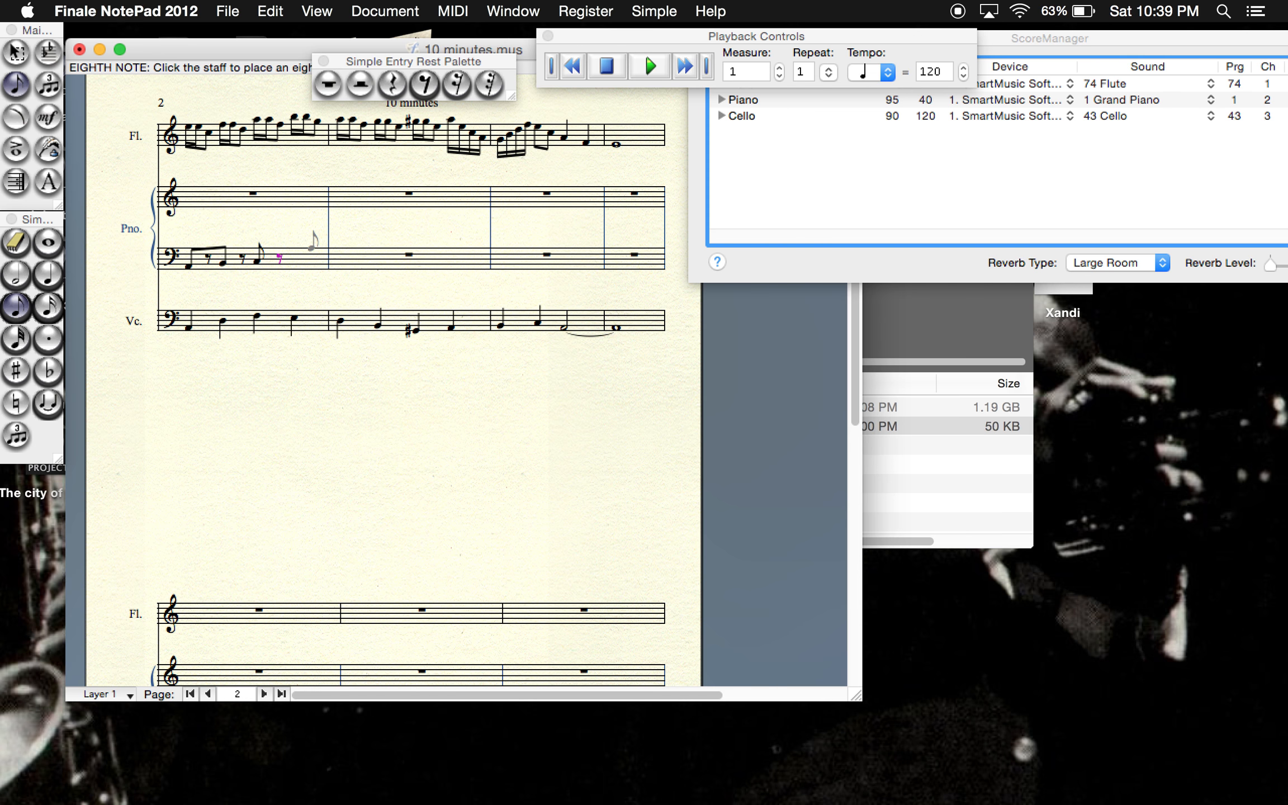
{"action": "left_click", "coordinate": [424, 84]}
{"action": "left_click", "coordinate": [304, 262]}
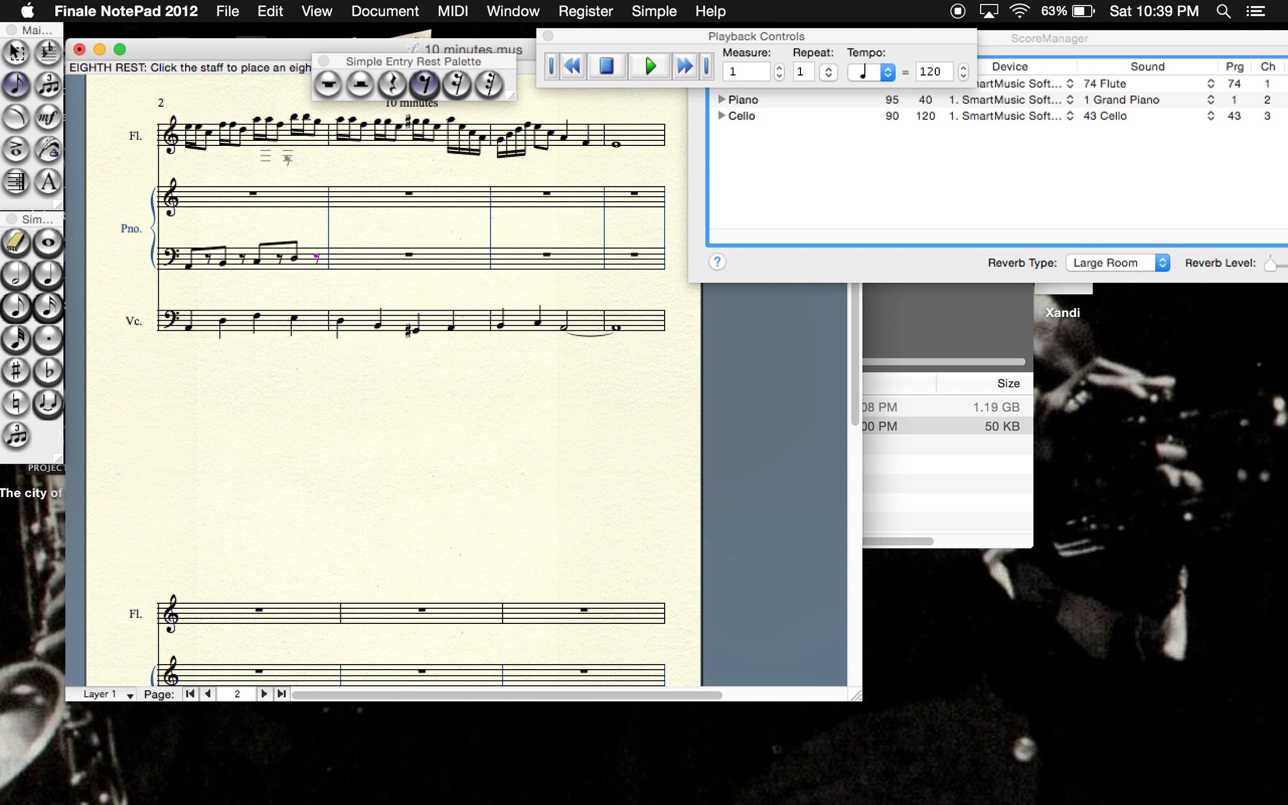
- Add the eighth-note chords C-E-A and E-G-B to the piano's treble staff in measure 9, each followed by an eighth rest
{"action": "left_click", "coordinate": [17, 305]}
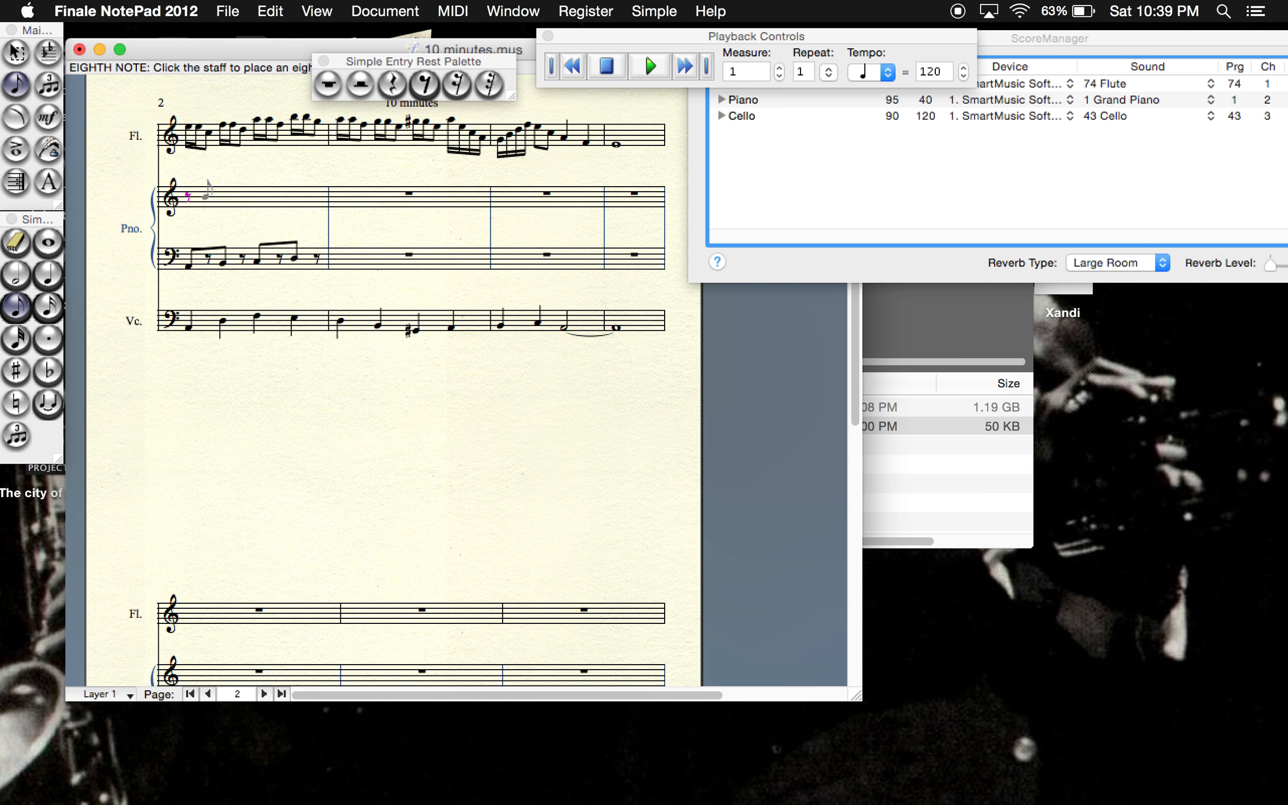
{"action": "left_click", "coordinate": [208, 210]}
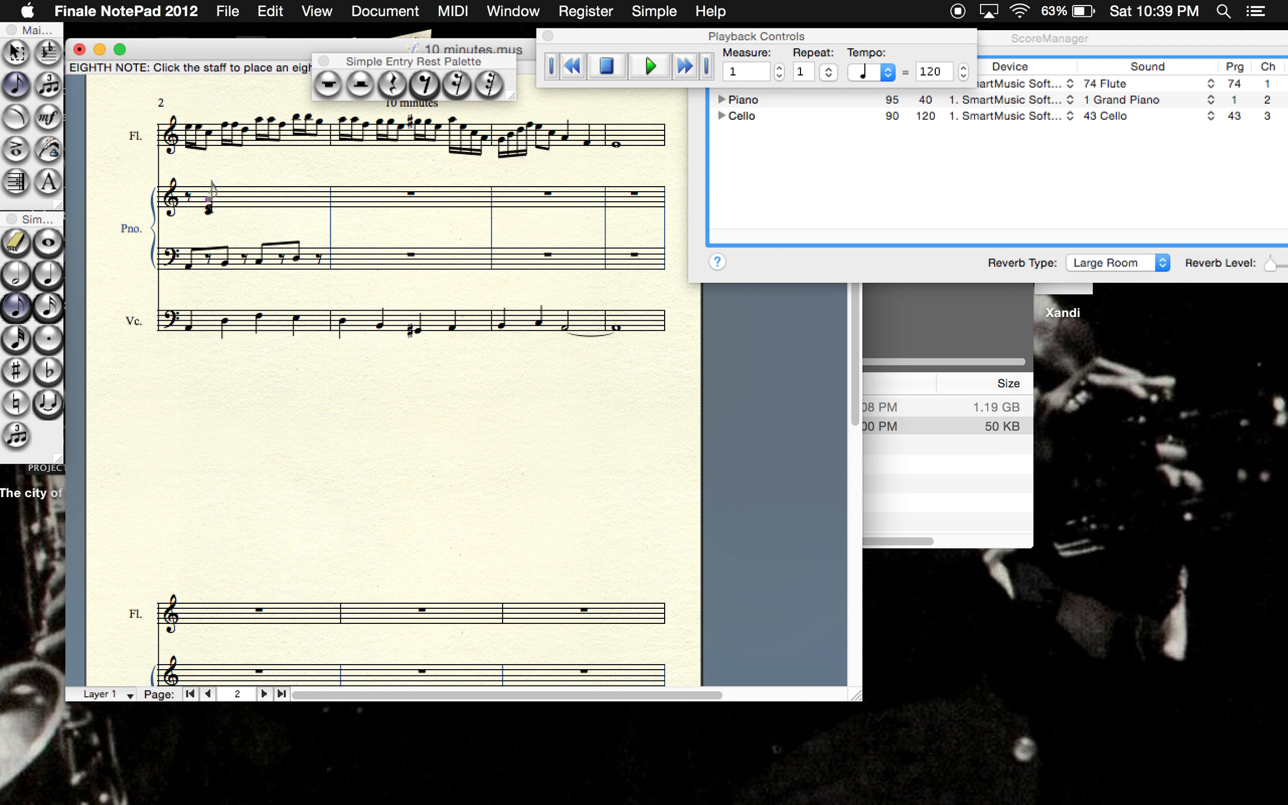
{"action": "left_click", "coordinate": [426, 85]}
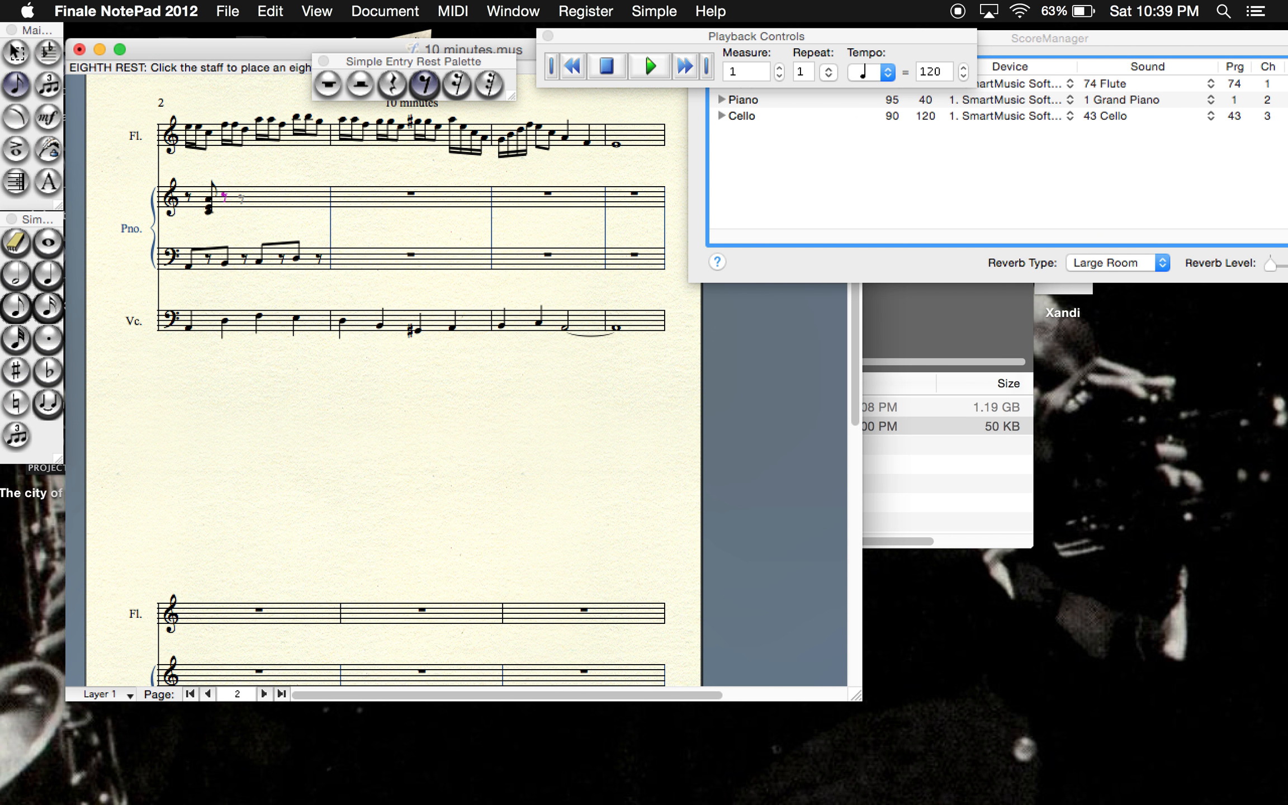
{"action": "left_click", "coordinate": [16, 306]}
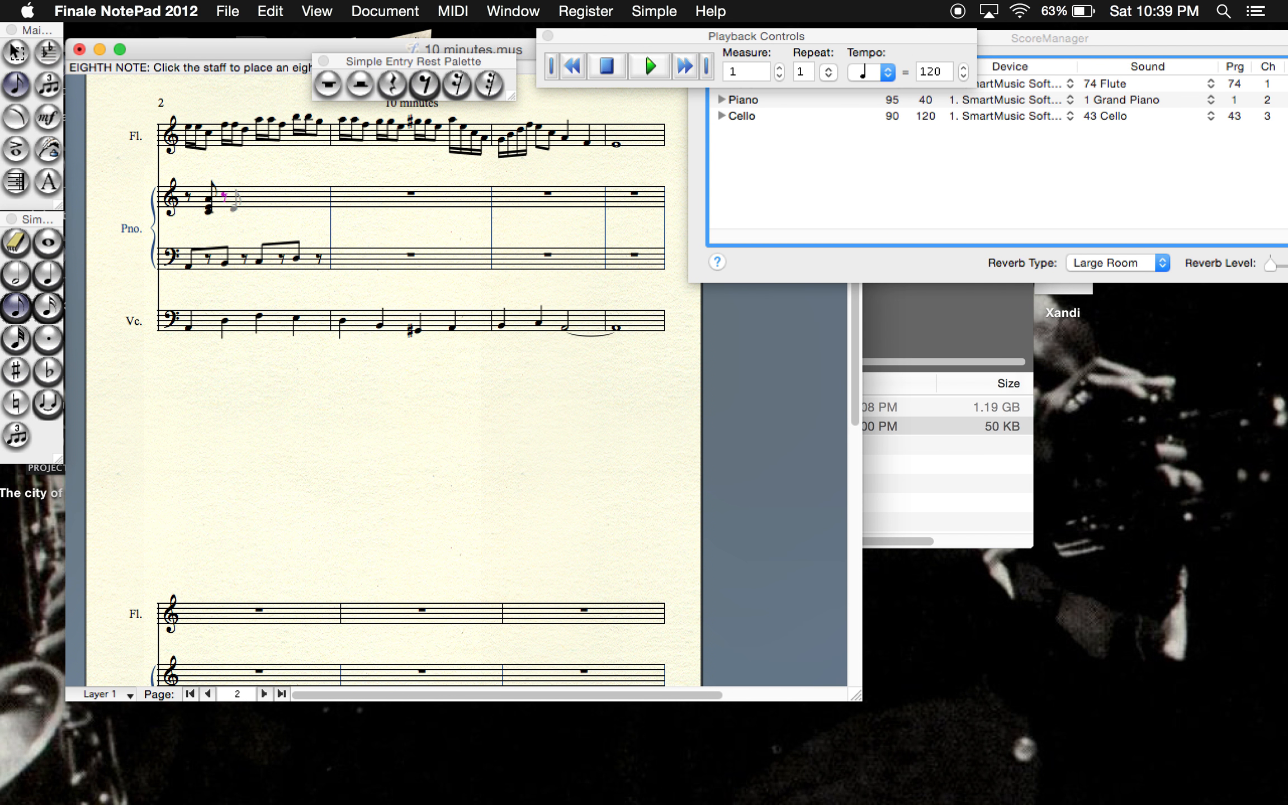
{"action": "left_click", "coordinate": [242, 206]}
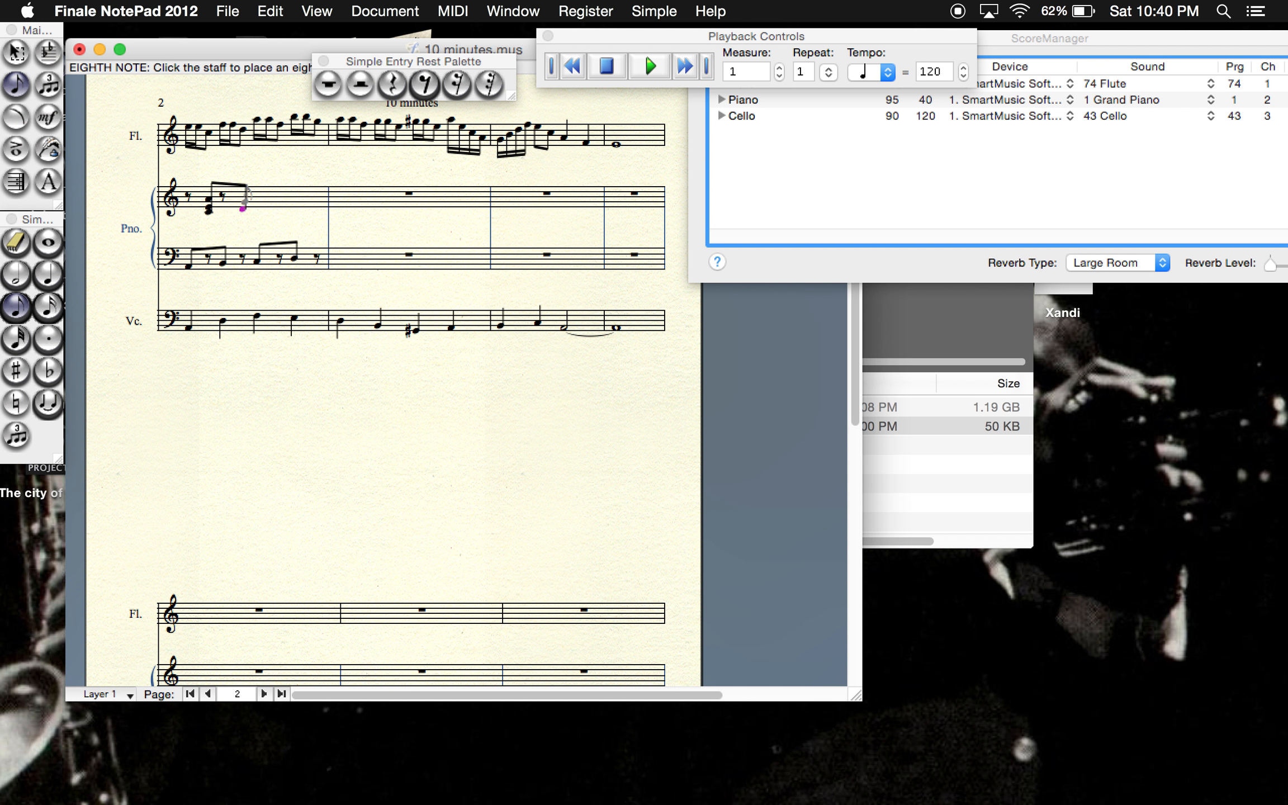
{"action": "left_click", "coordinate": [242, 196]}
{"action": "left_click", "coordinate": [420, 71]}
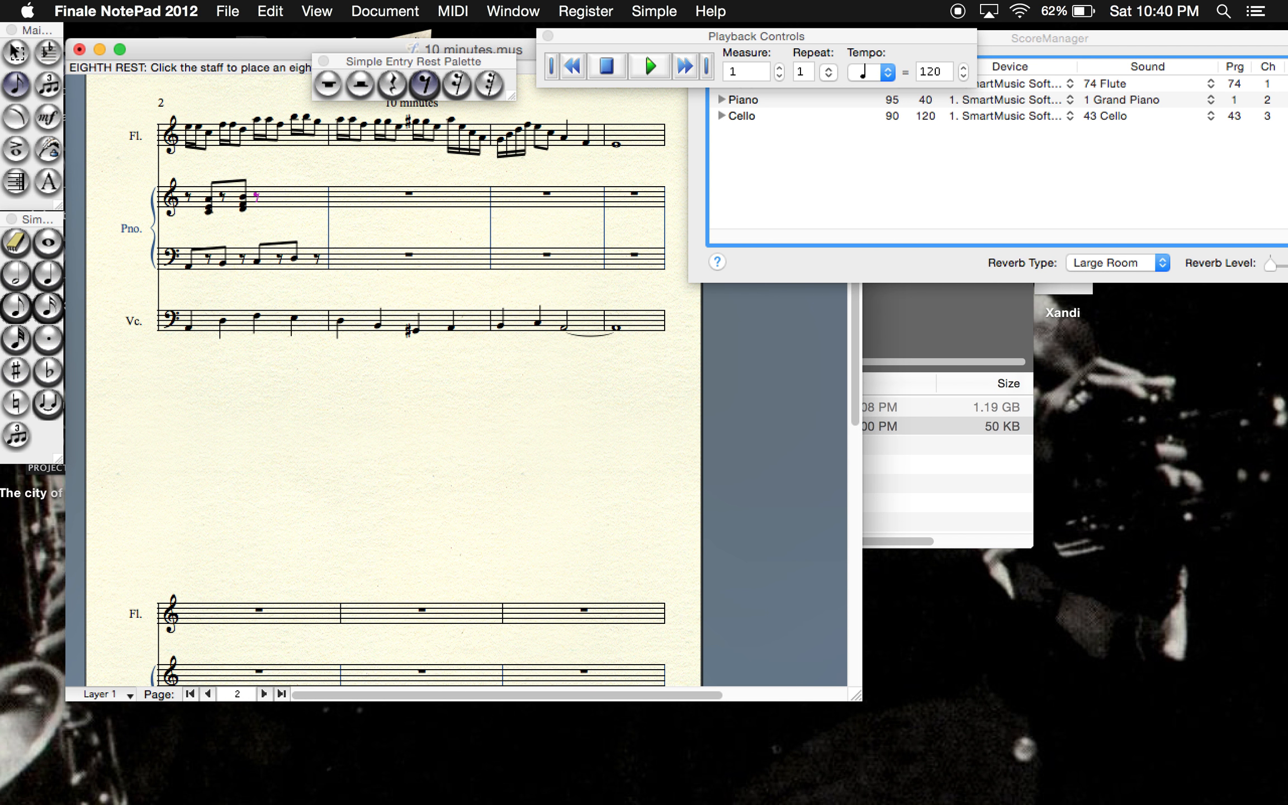
- Complete the piano's treble staff in measure 9 with a C-E-A eighth-note chord, an eighth rest and a three-note eighth chord topped by G
{"action": "left_click", "coordinate": [15, 307]}
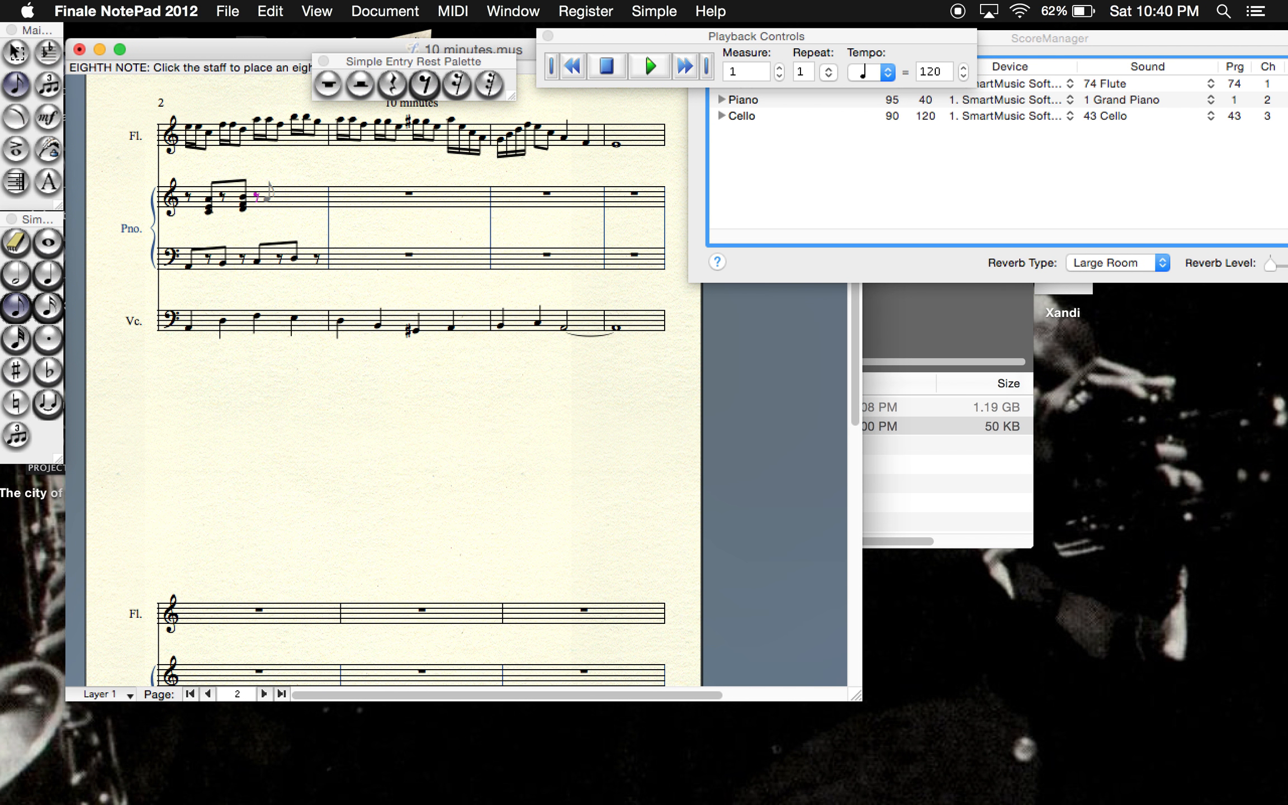
{"action": "left_click", "coordinate": [279, 205]}
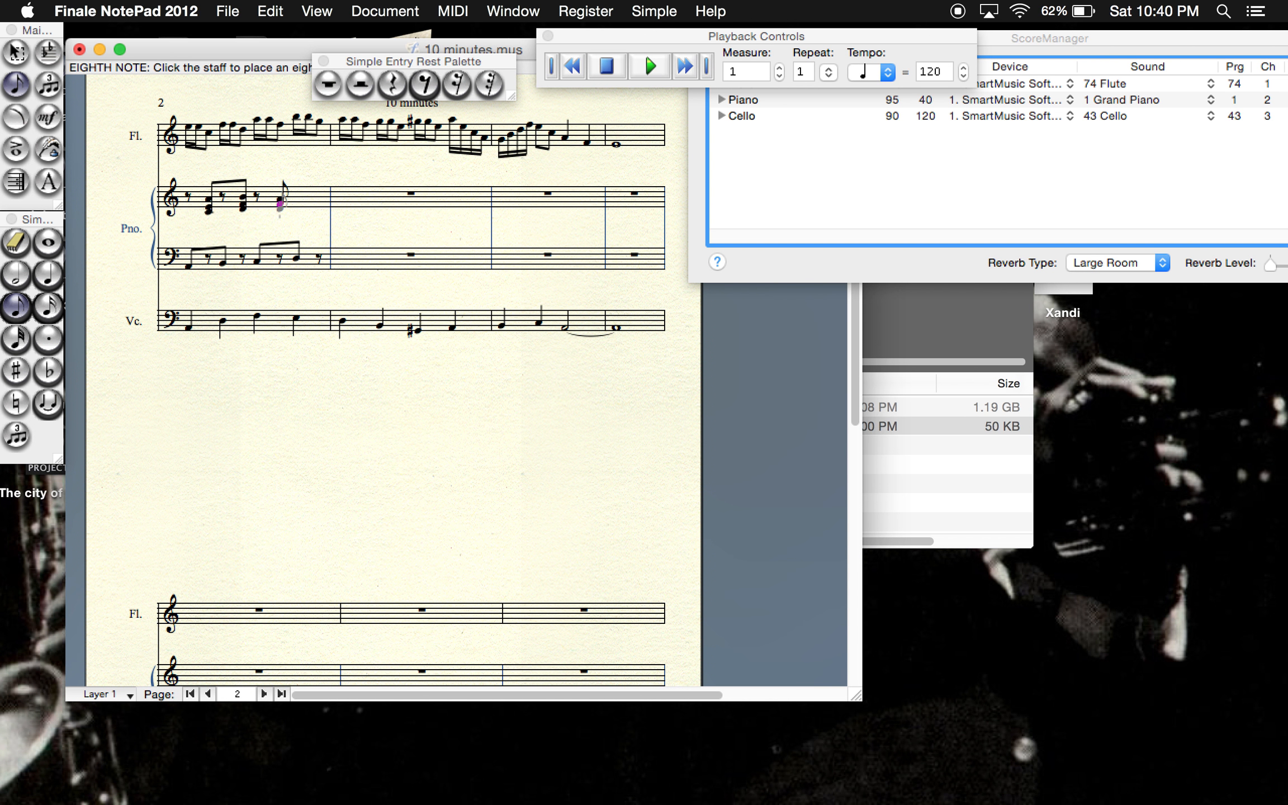
{"action": "left_click", "coordinate": [428, 85]}
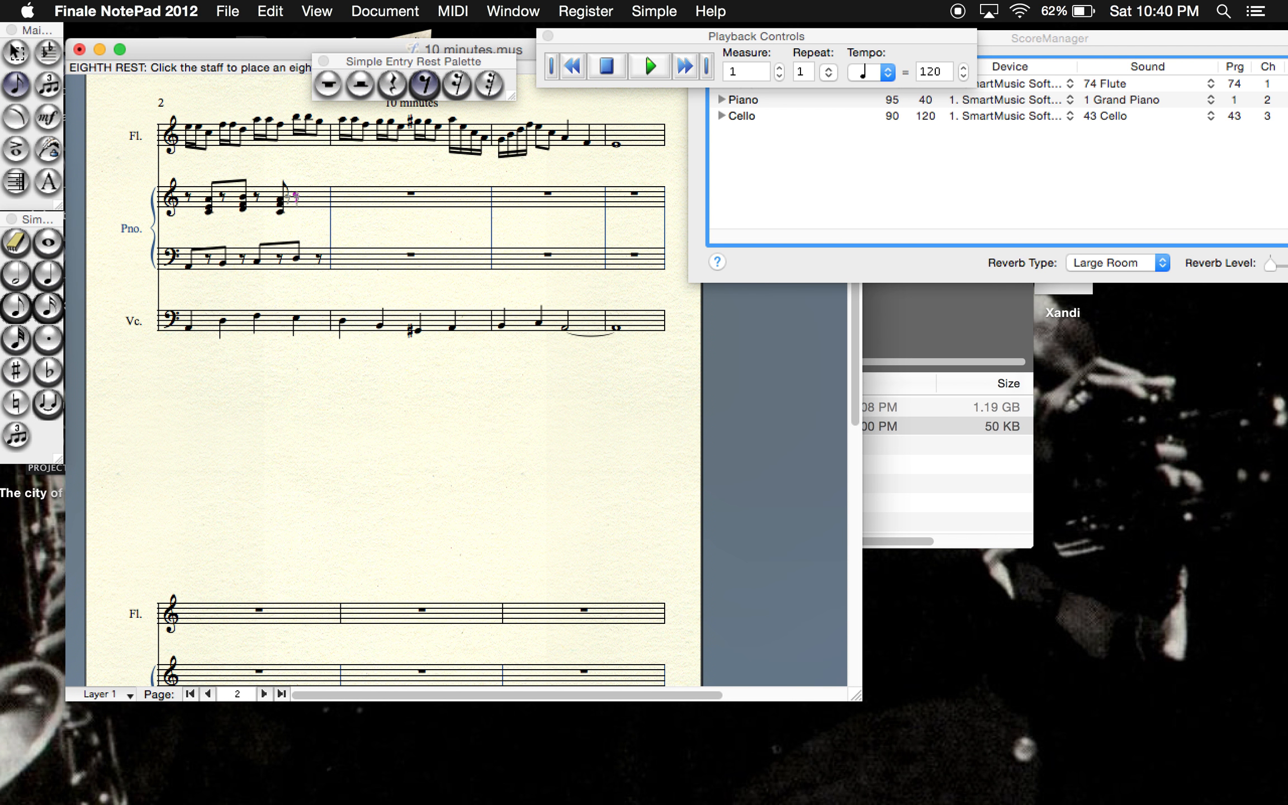
{"action": "left_click", "coordinate": [16, 306]}
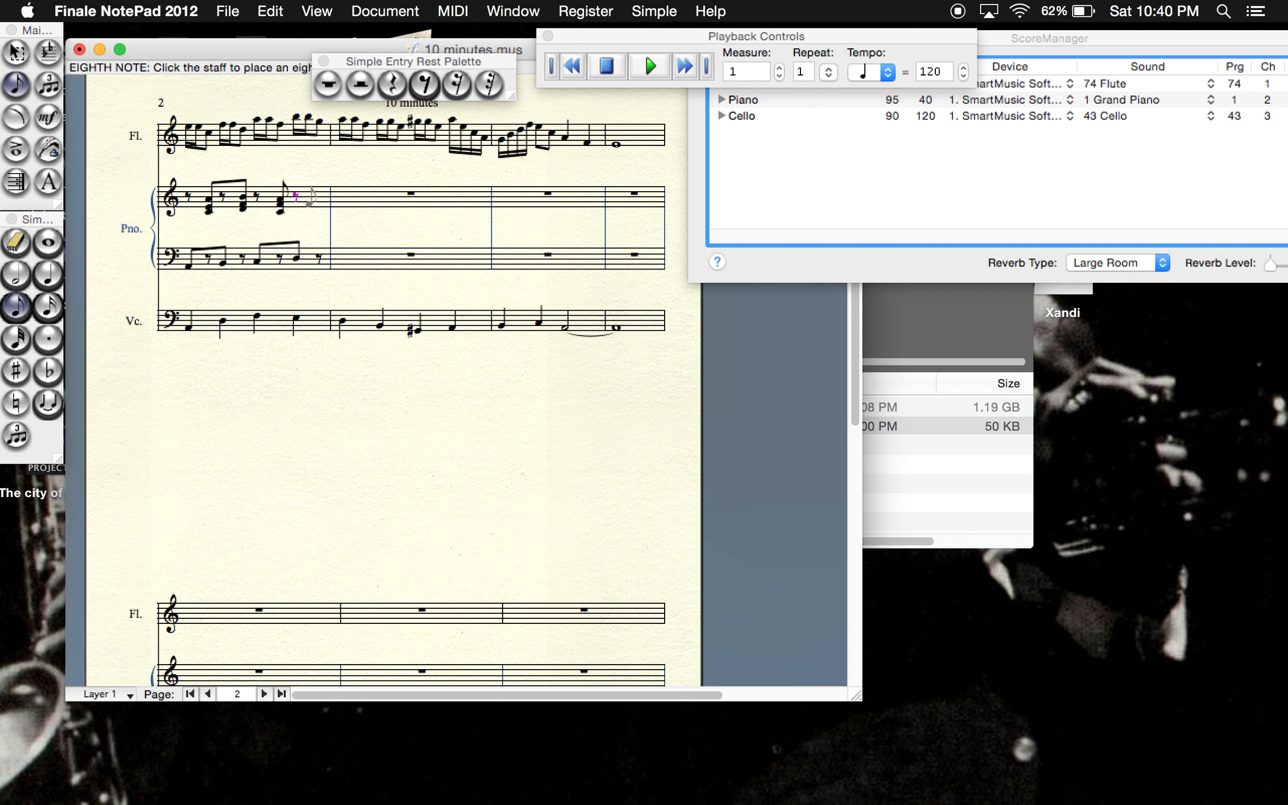
{"action": "left_click", "coordinate": [311, 200]}
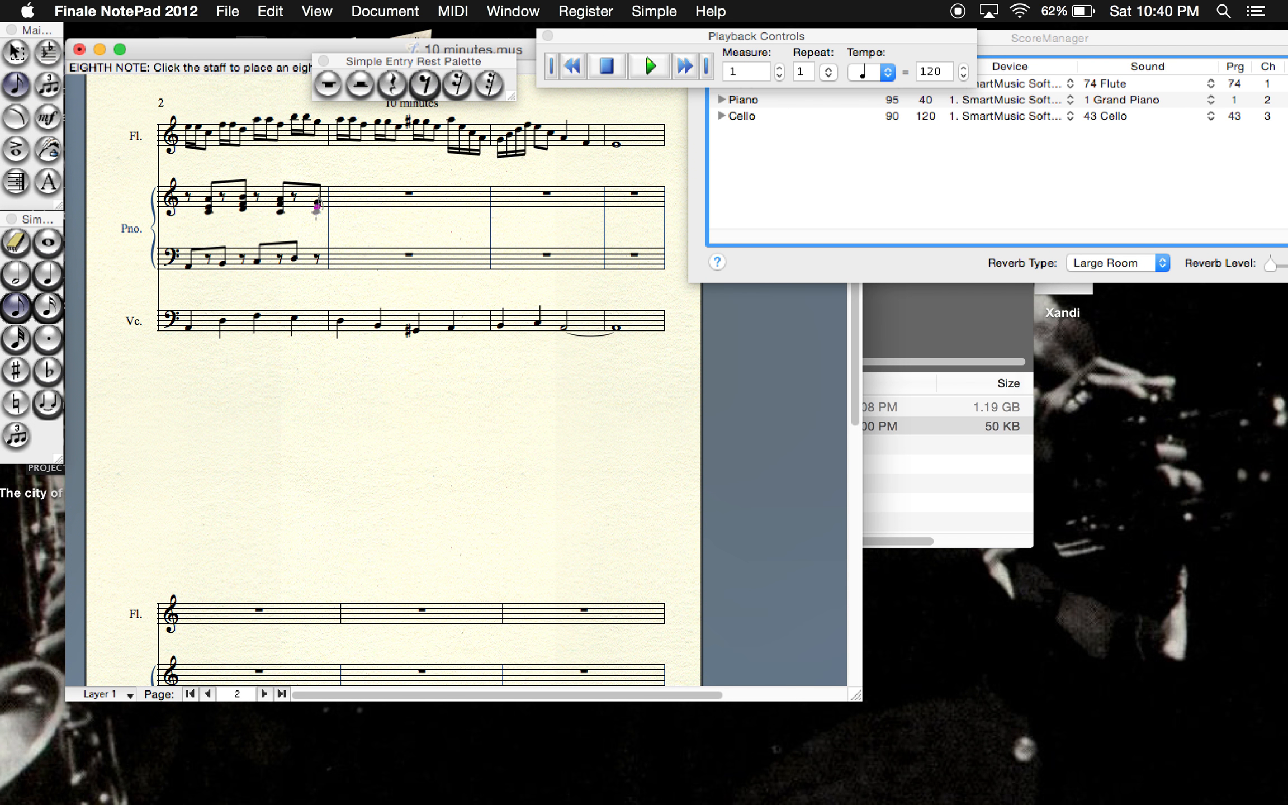
- Open measure 10 of the piano with an eighth rest in the treble staff and an eighth note plus eighth rest in the bass staff
{"action": "left_click", "coordinate": [425, 84]}
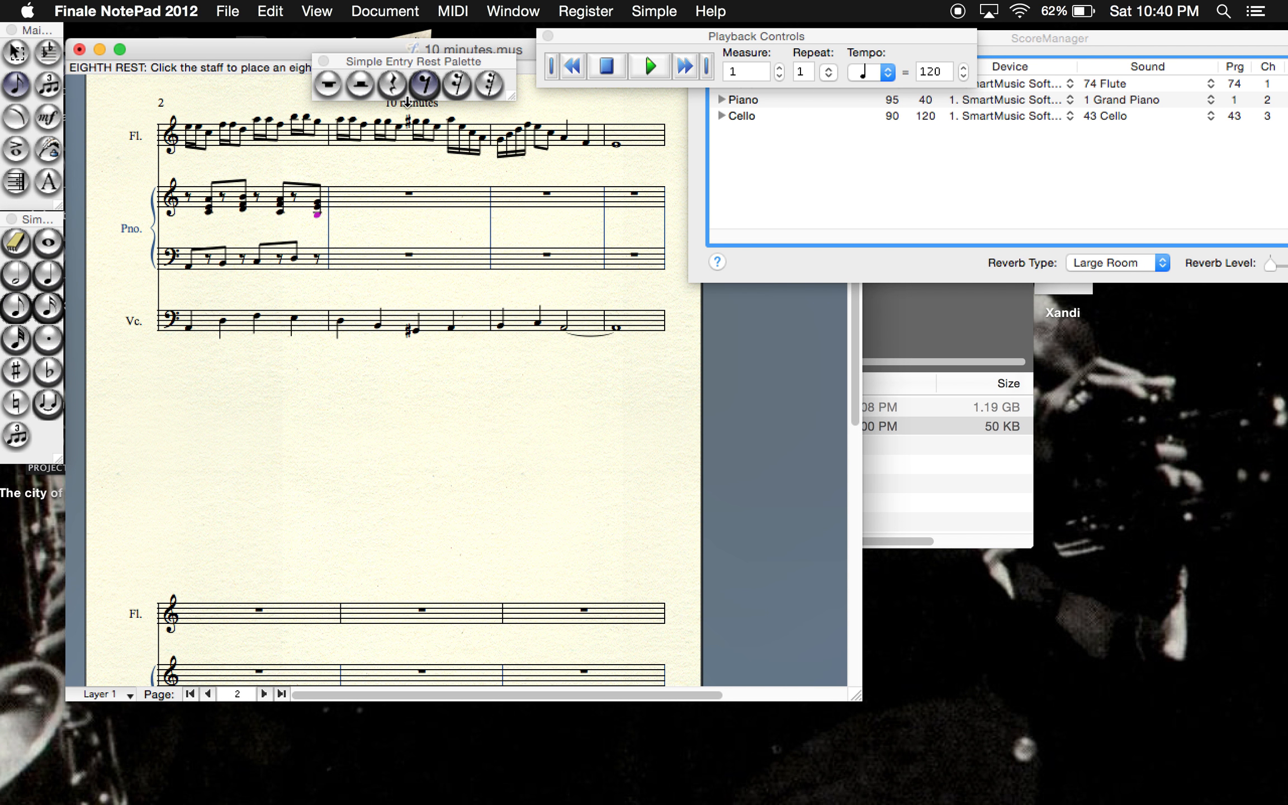
{"action": "left_click", "coordinate": [349, 201]}
{"action": "left_click", "coordinate": [17, 306]}
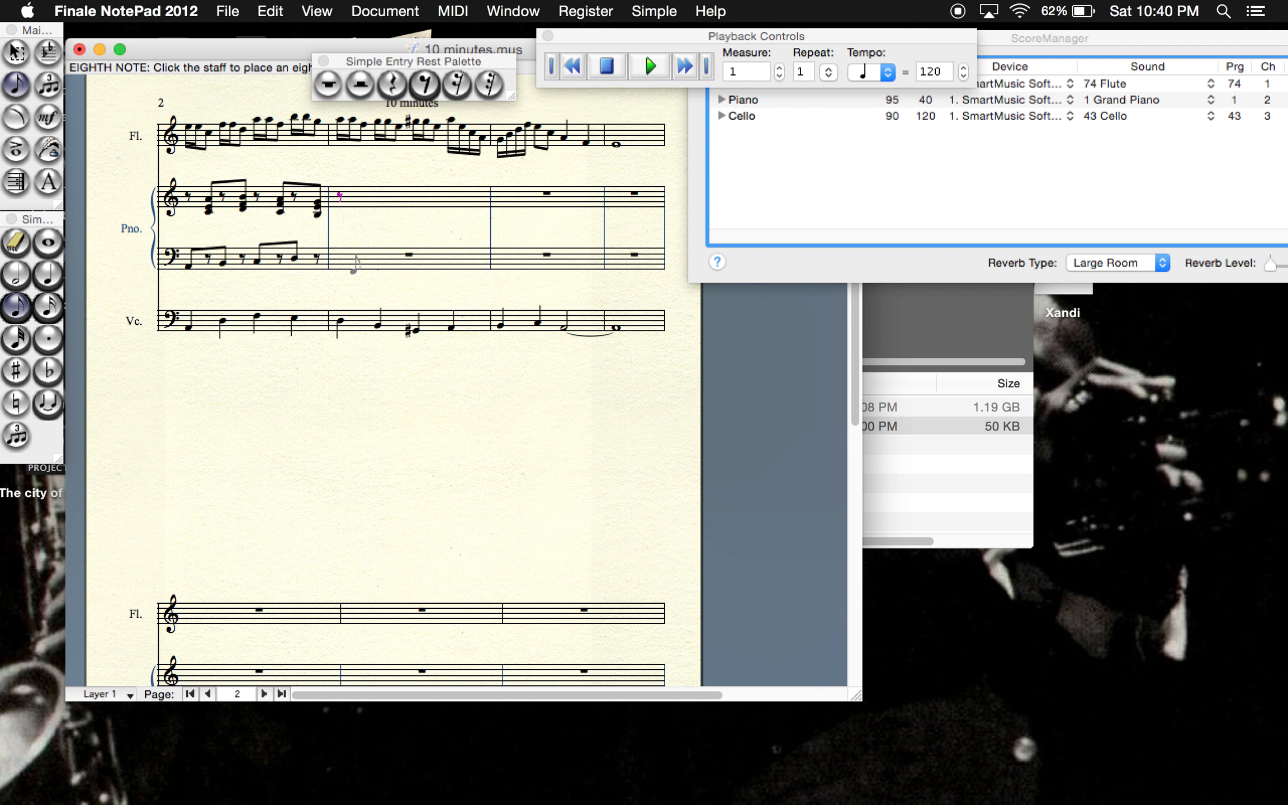
{"action": "left_click", "coordinate": [340, 263]}
{"action": "left_click", "coordinate": [425, 85]}
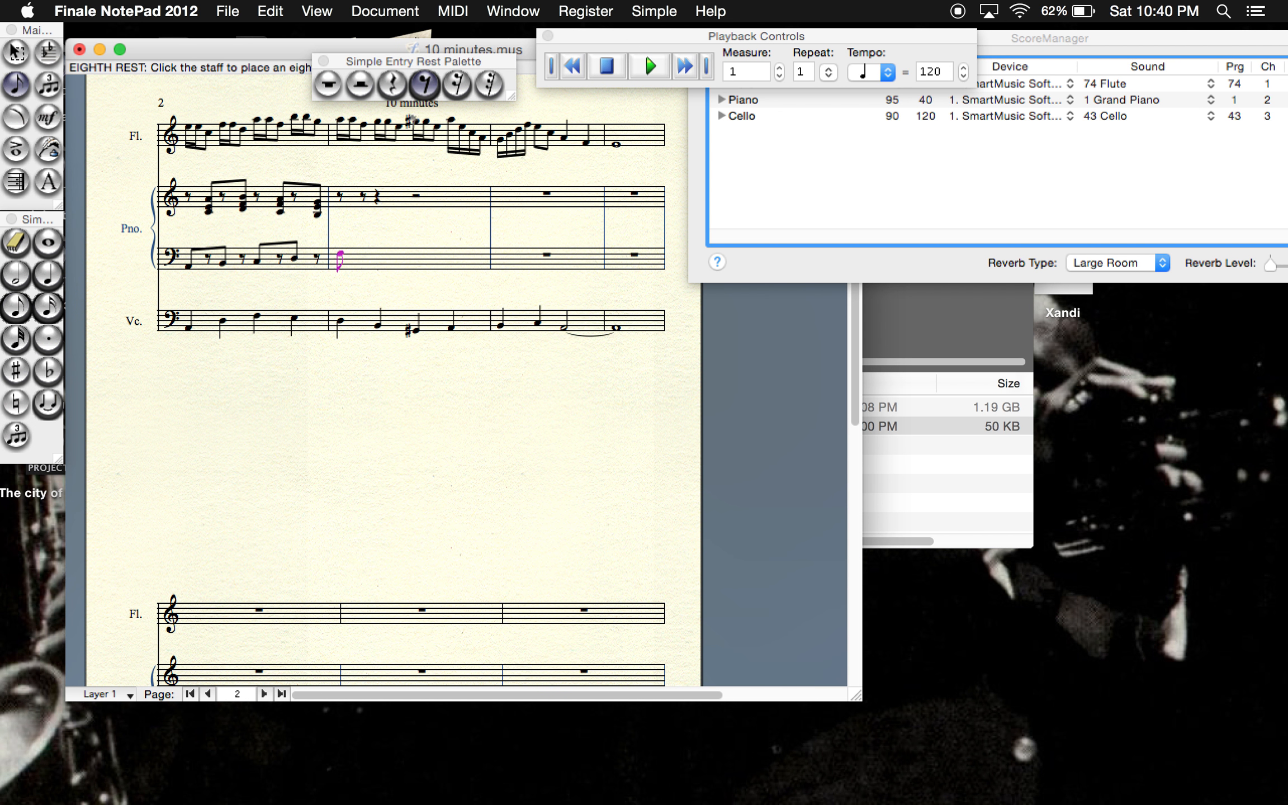
{"action": "left_click", "coordinate": [365, 259]}
- Continue the piano's bass staff in measure 10 with two more eighth notes, each followed by an eighth rest
{"action": "left_click", "coordinate": [16, 306]}
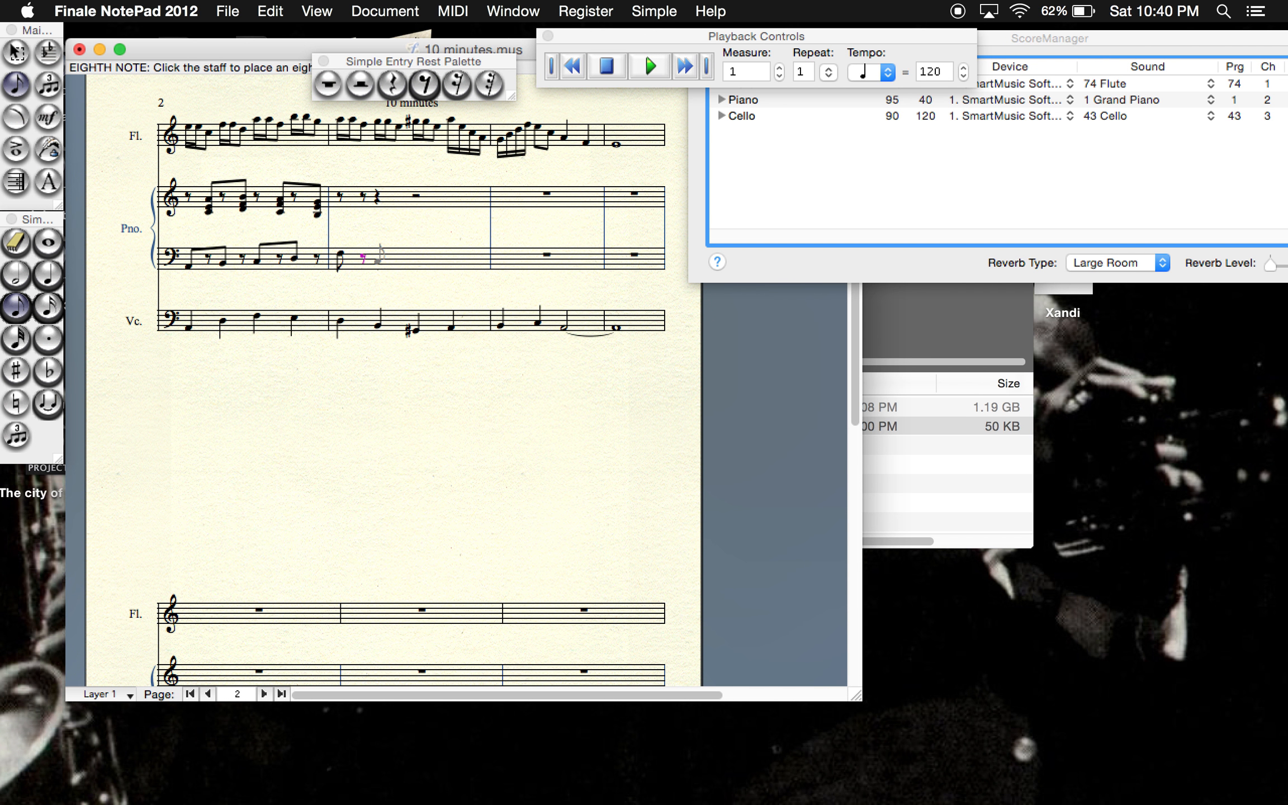
{"action": "left_click", "coordinate": [425, 84]}
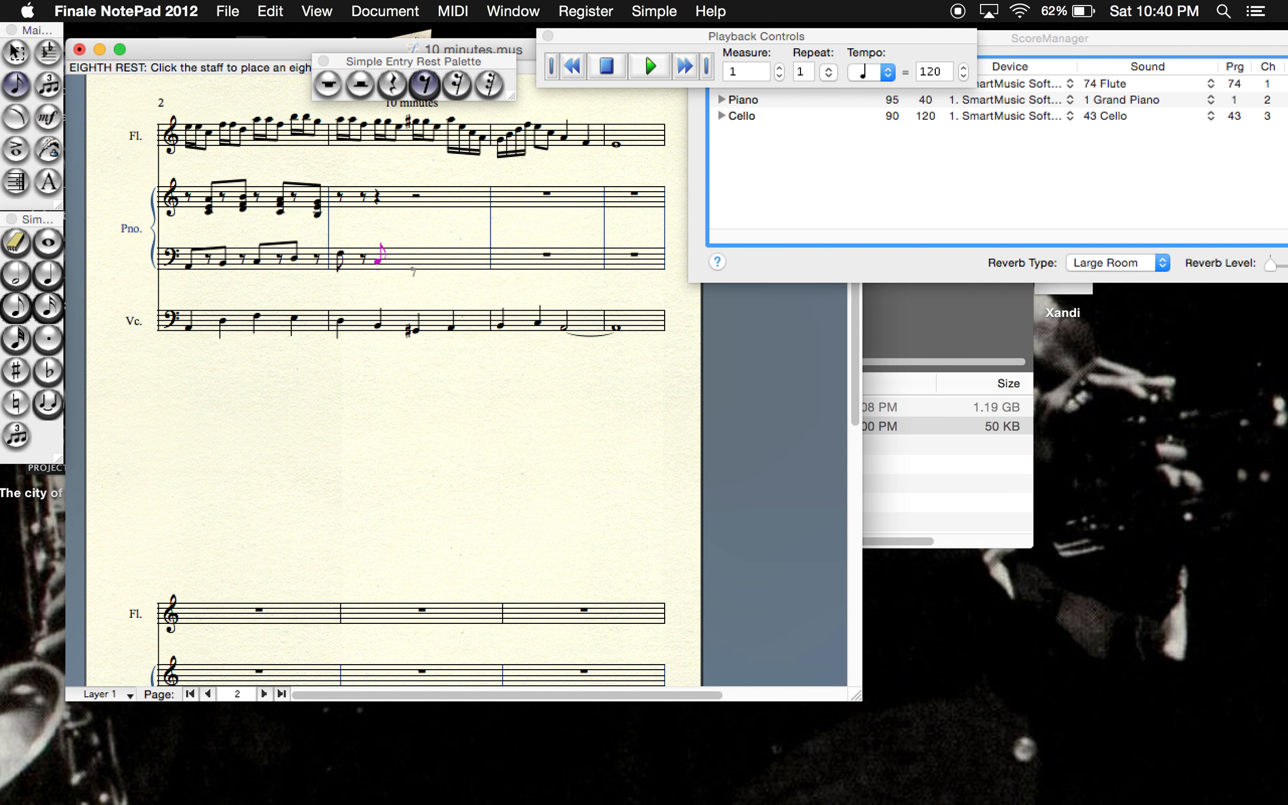
{"action": "left_click", "coordinate": [400, 256]}
{"action": "left_click", "coordinate": [17, 306]}
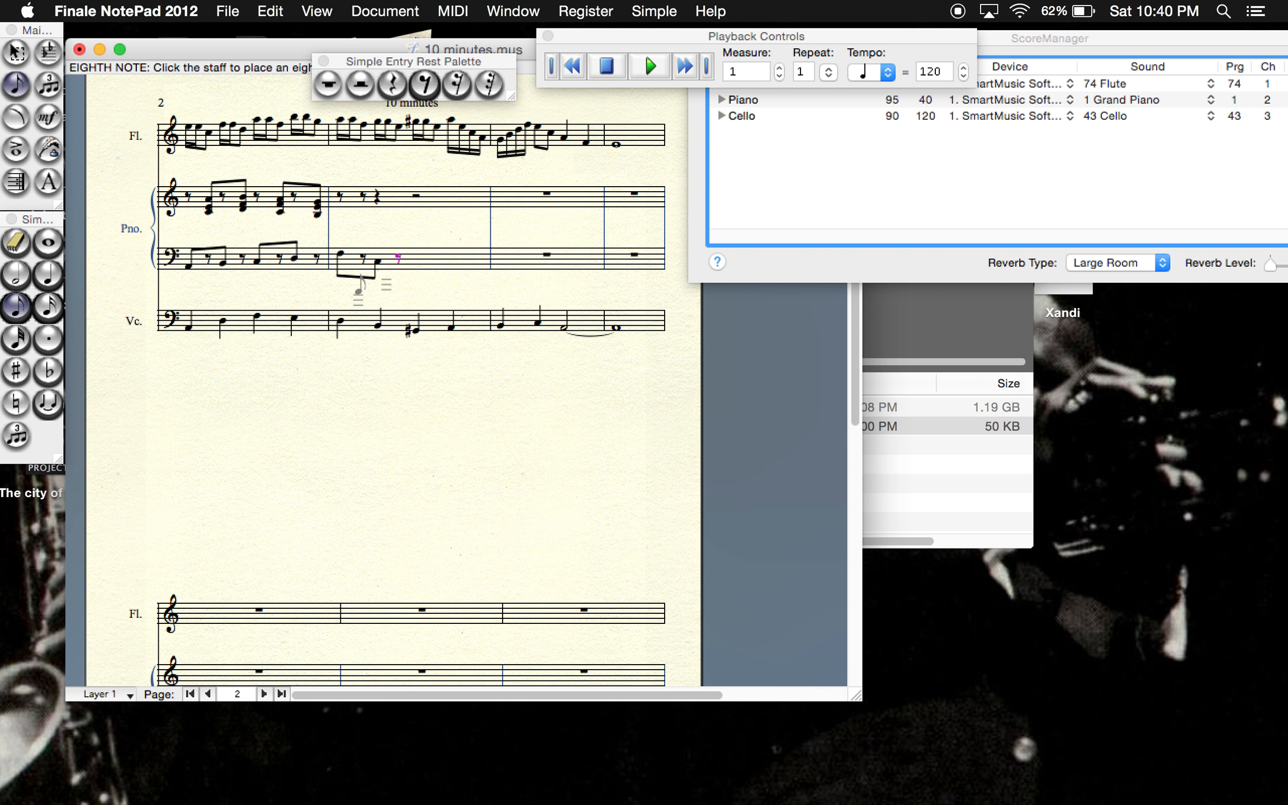
{"action": "left_click", "coordinate": [416, 258]}
{"action": "left_click", "coordinate": [425, 84]}
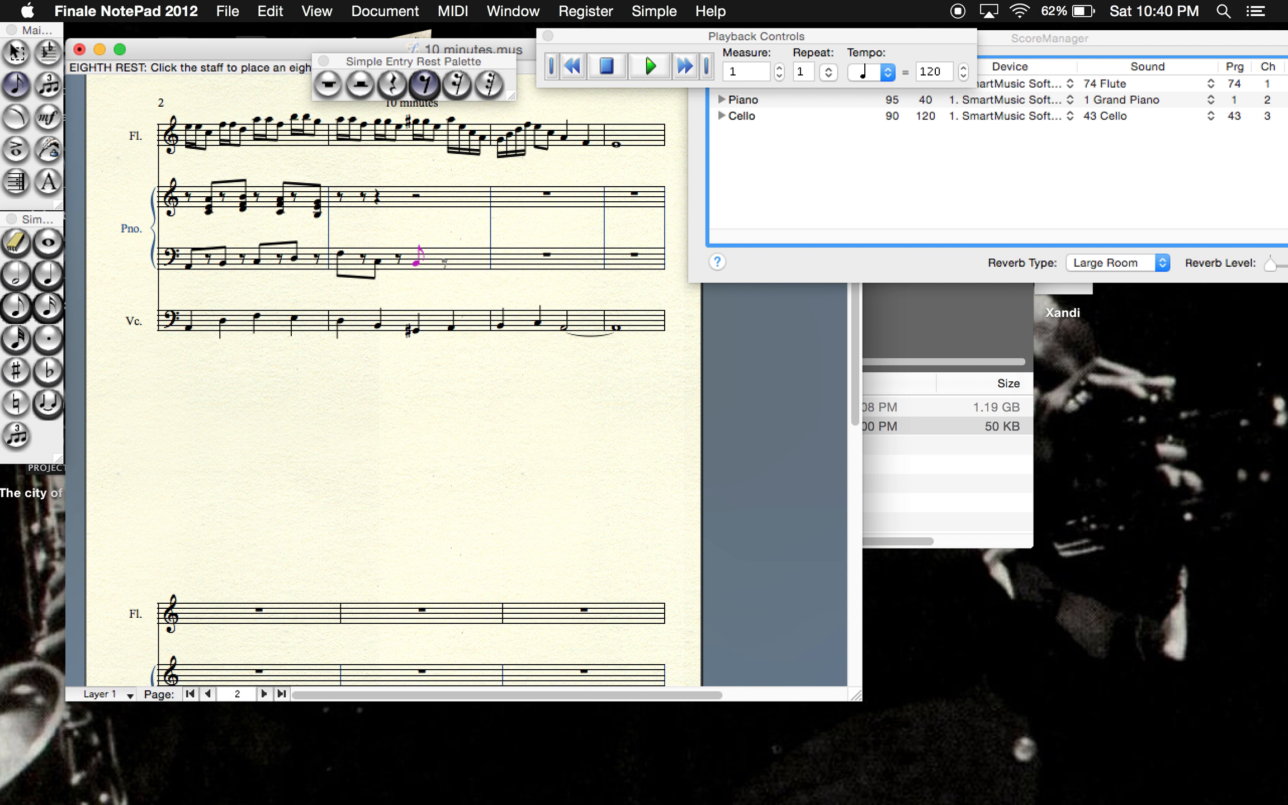
{"action": "left_click", "coordinate": [444, 260]}
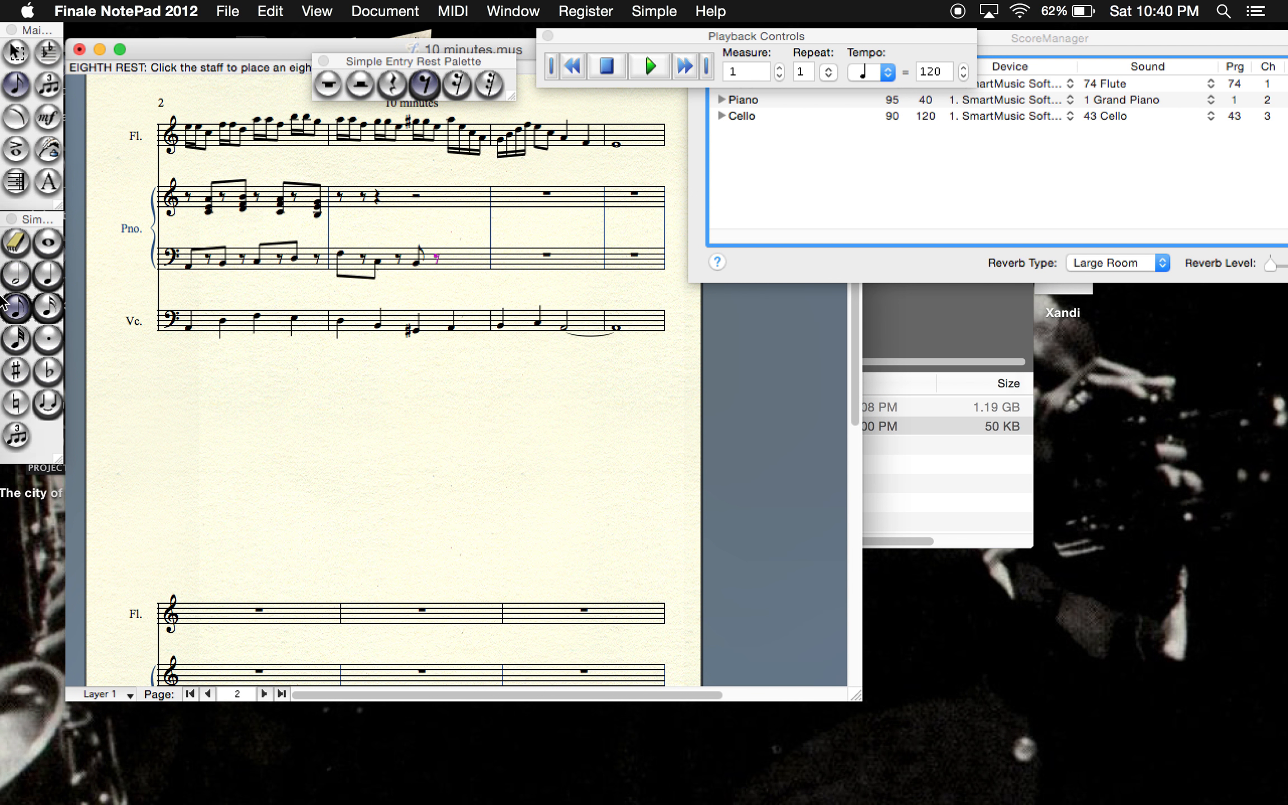
- Finish the piano's bass staff in measure 10 with an eighth note on A and a final eighth rest
{"action": "left_click", "coordinate": [17, 319]}
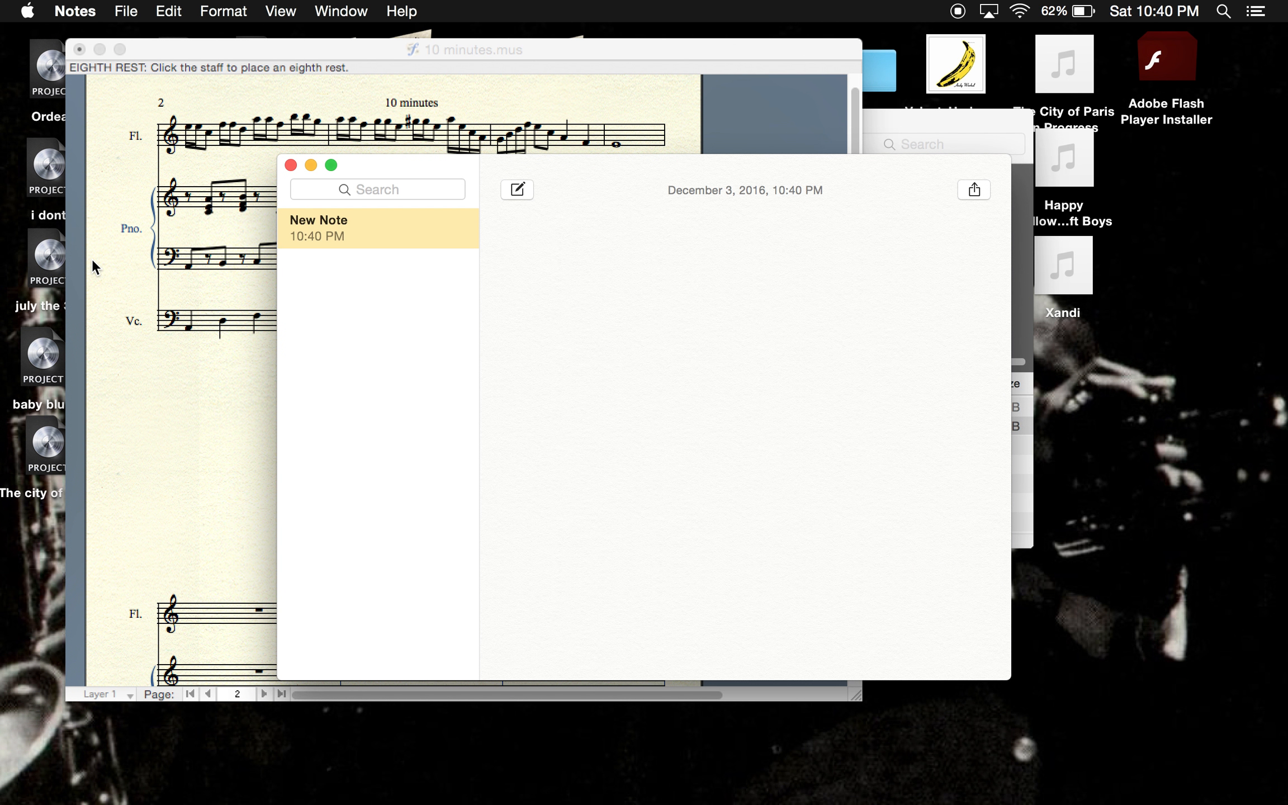
{"action": "key", "text": "super+q"}
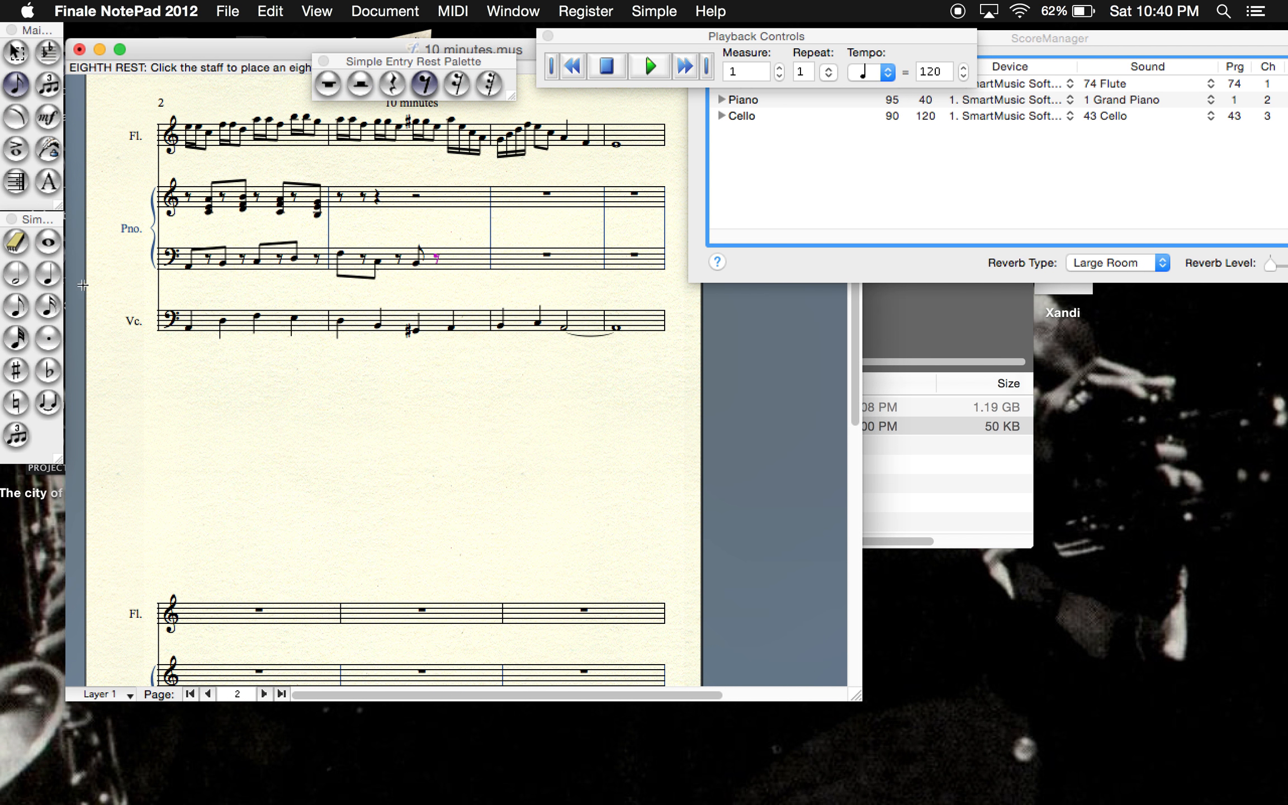
{"action": "left_click", "coordinate": [16, 306]}
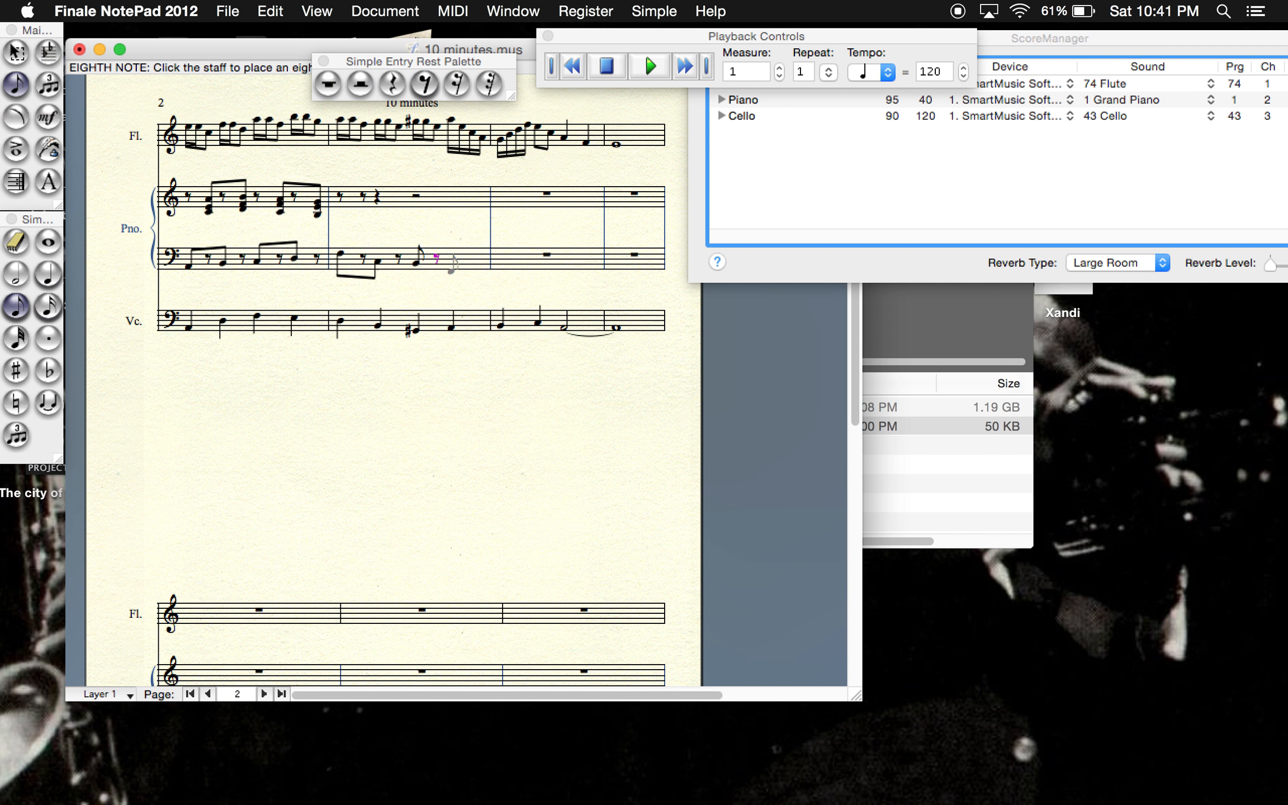
{"action": "left_click", "coordinate": [451, 264]}
{"action": "left_click", "coordinate": [425, 82]}
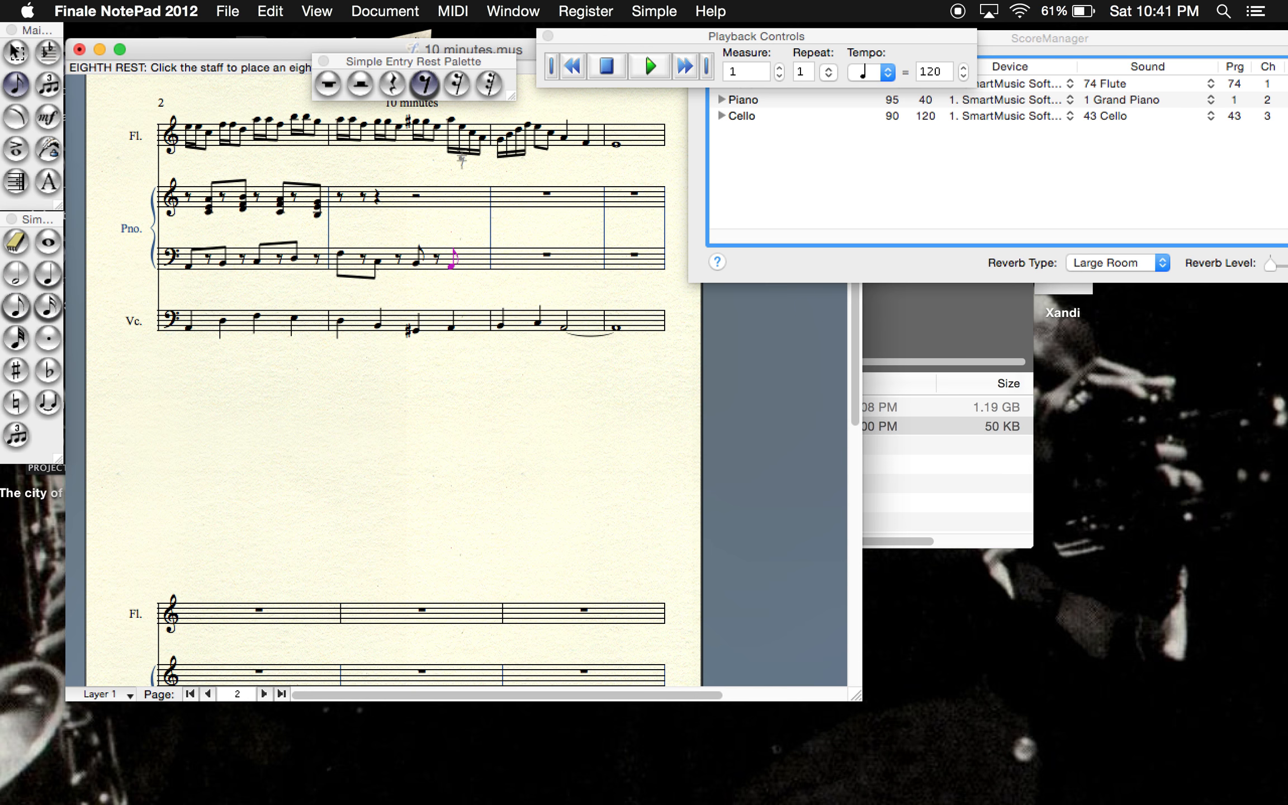
{"action": "left_click", "coordinate": [475, 255]}
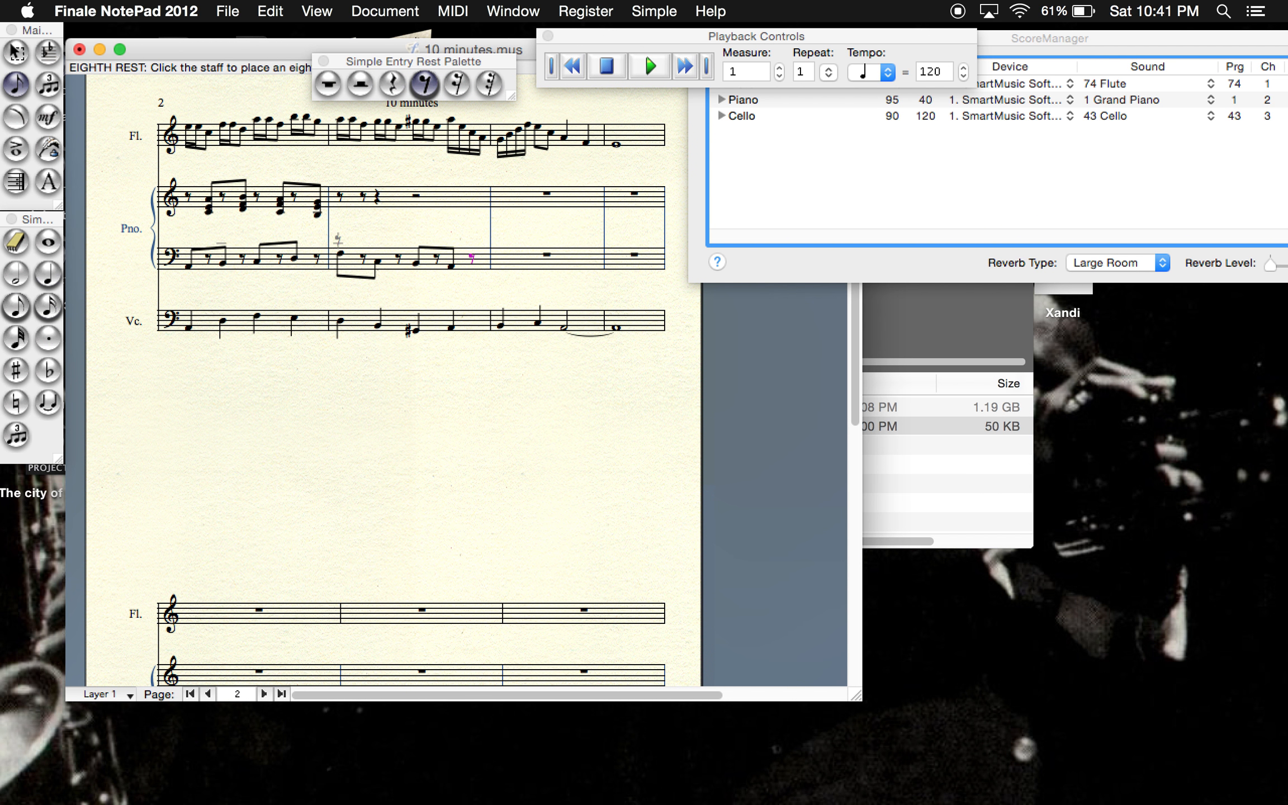
- Fill the piano's bass staff in measure 11 with four quarter notes and place a quarter rest at the start of measure 12
{"action": "left_click", "coordinate": [16, 306]}
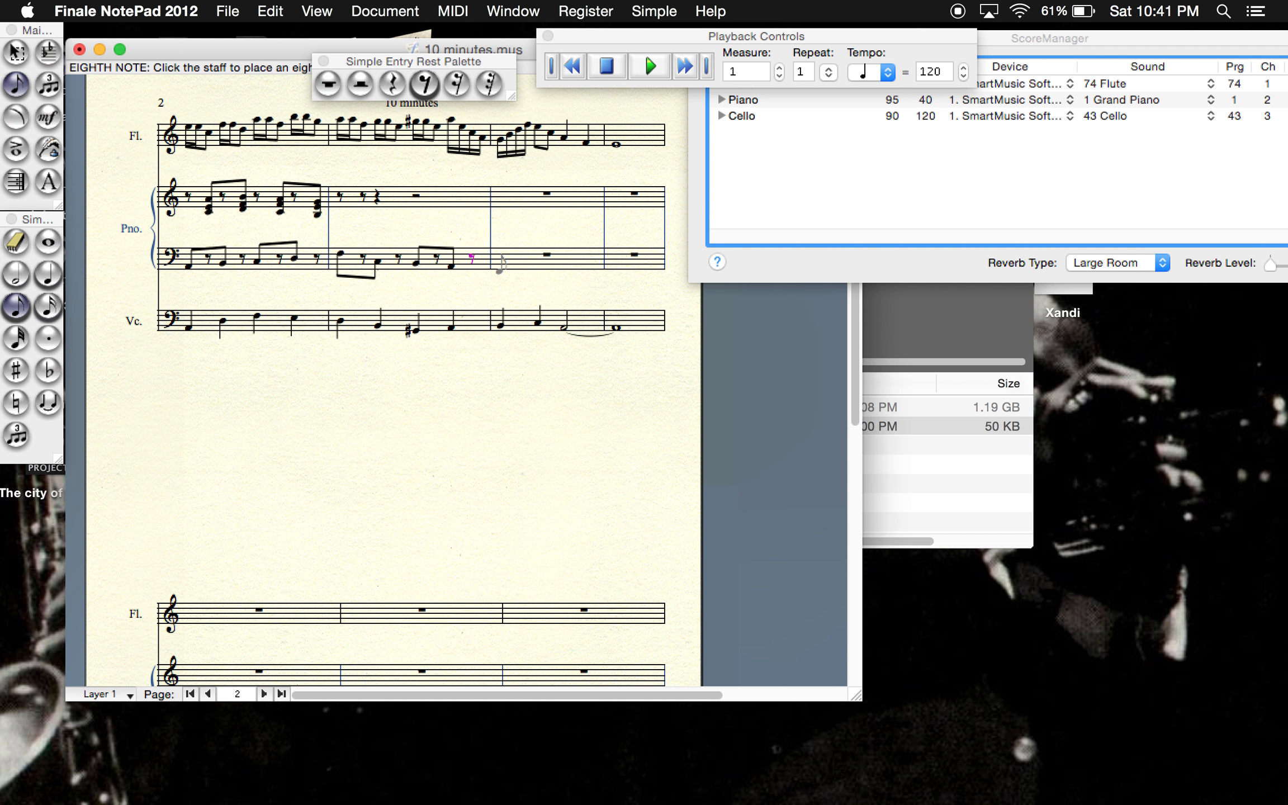
{"action": "left_click", "coordinate": [502, 263]}
{"action": "left_click", "coordinate": [47, 274]}
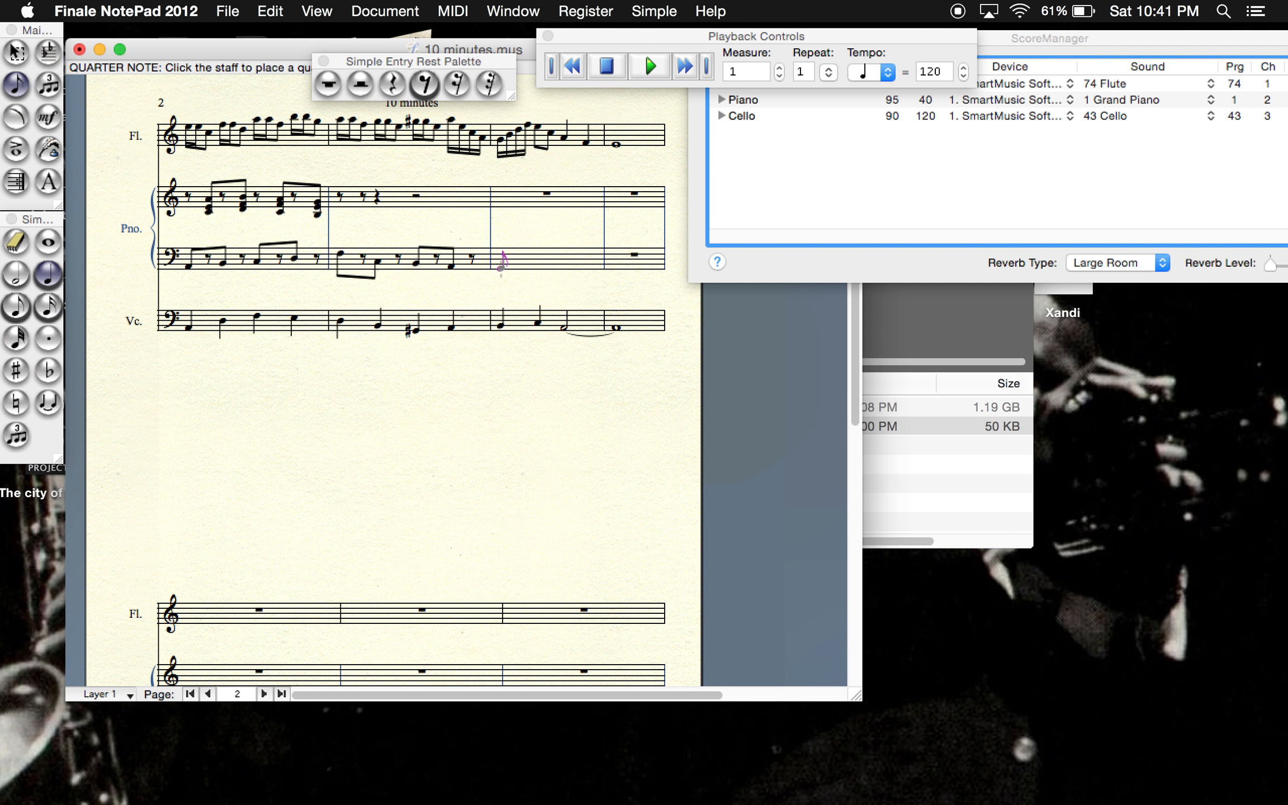
{"action": "left_click", "coordinate": [523, 262]}
{"action": "left_click", "coordinate": [565, 260]}
{"action": "left_click", "coordinate": [392, 84]}
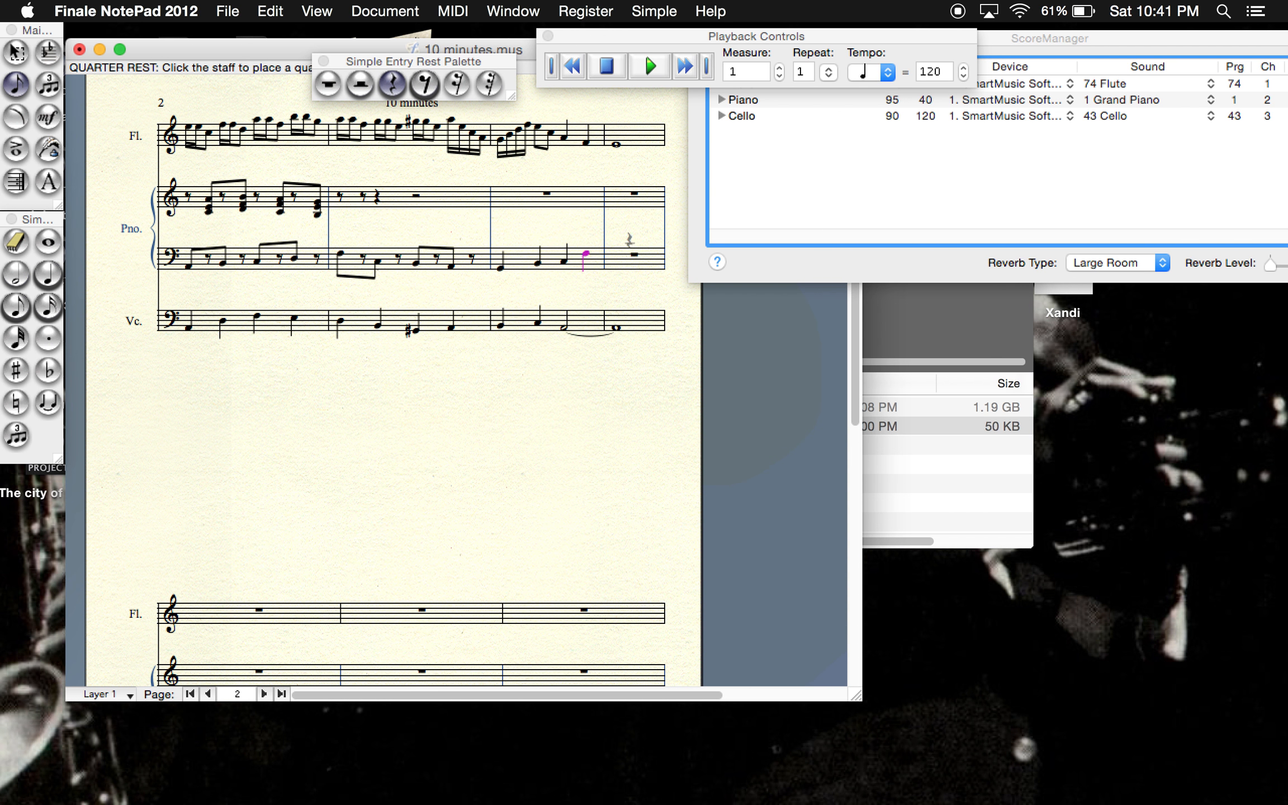
{"action": "left_click", "coordinate": [630, 257]}
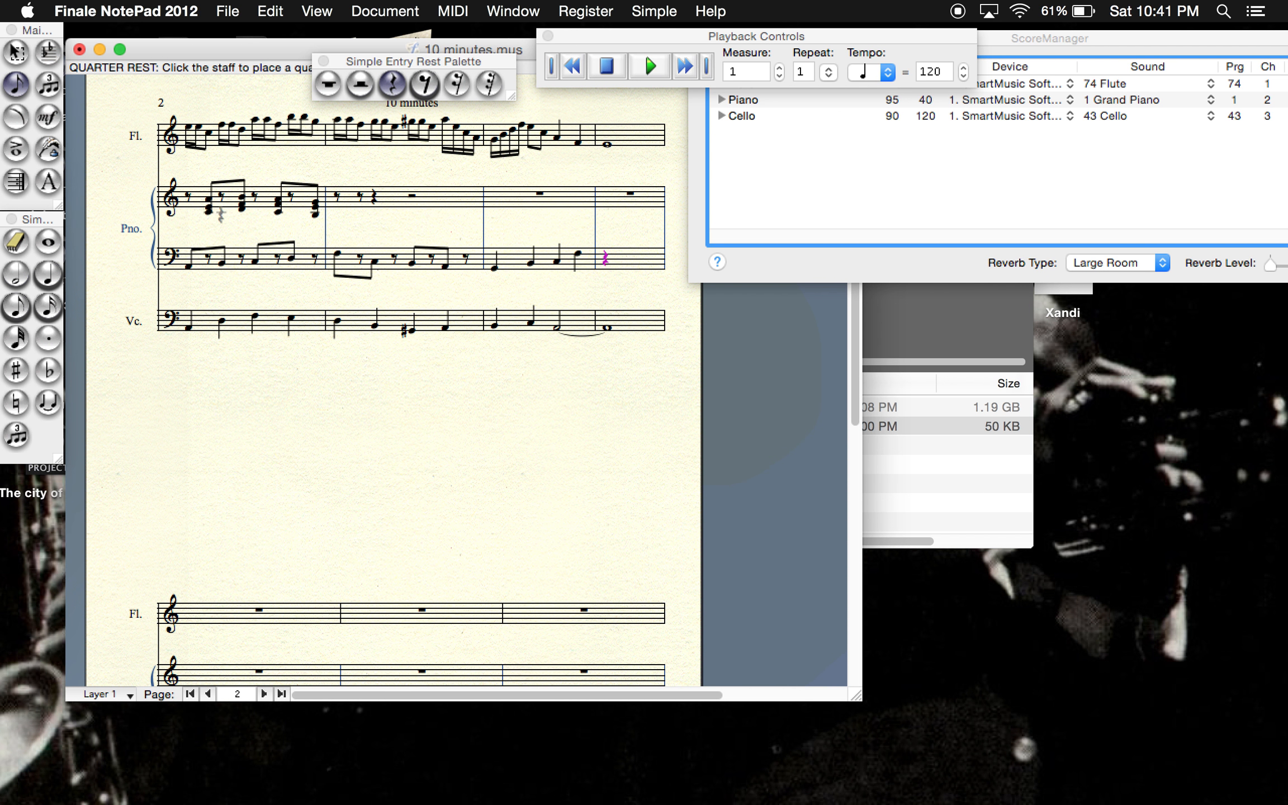
- Add two three-note eighth-note chords with C as the lowest note to the piano's treble staff in measure 10, each followed by an eighth rest
{"action": "left_click", "coordinate": [16, 306]}
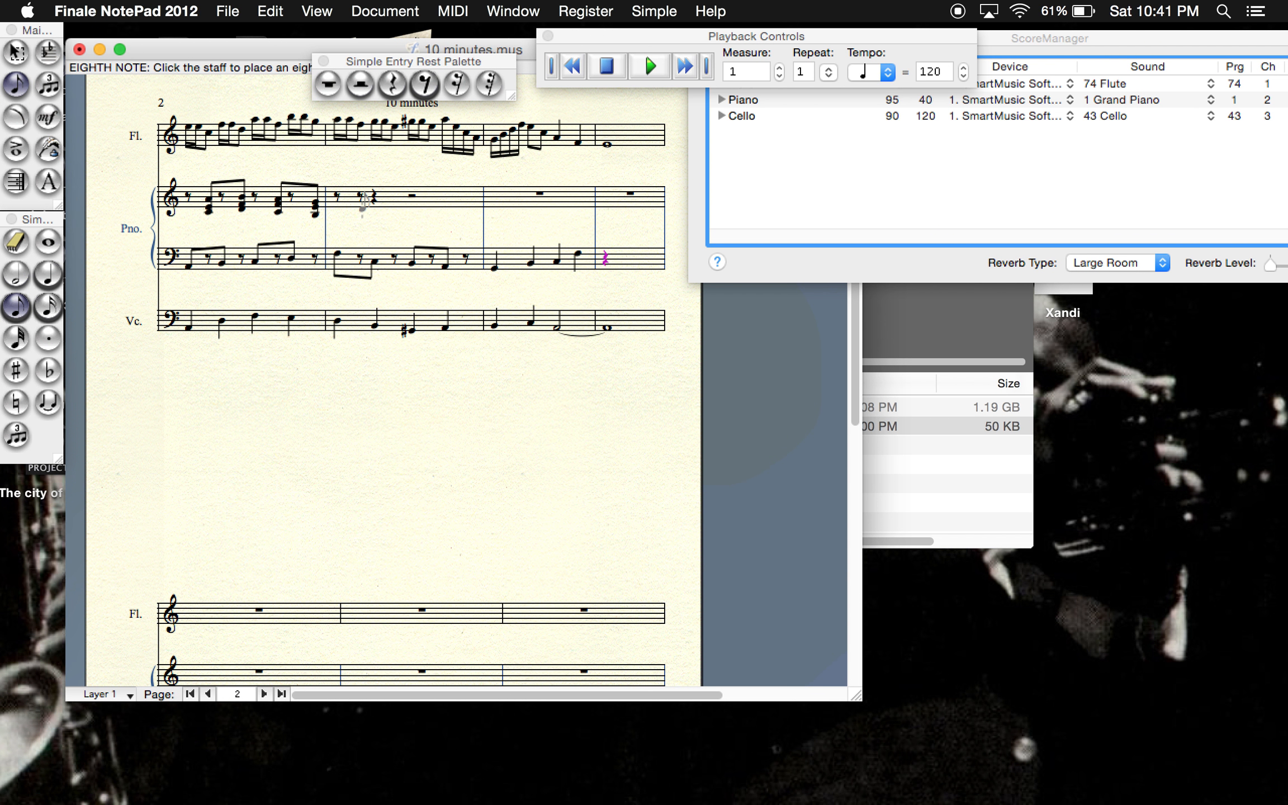
{"action": "left_click", "coordinate": [363, 210]}
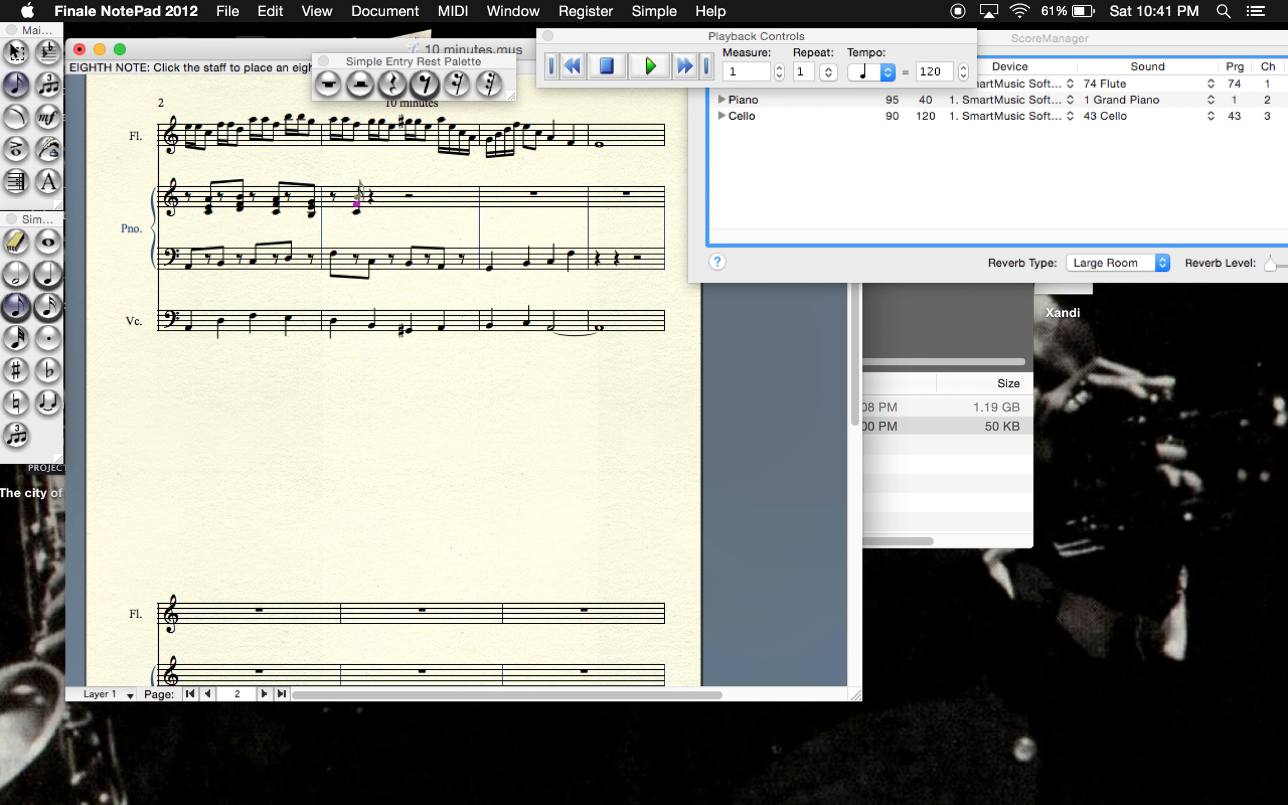
{"action": "left_click", "coordinate": [357, 198]}
{"action": "left_click", "coordinate": [442, 74]}
{"action": "left_click", "coordinate": [370, 196]}
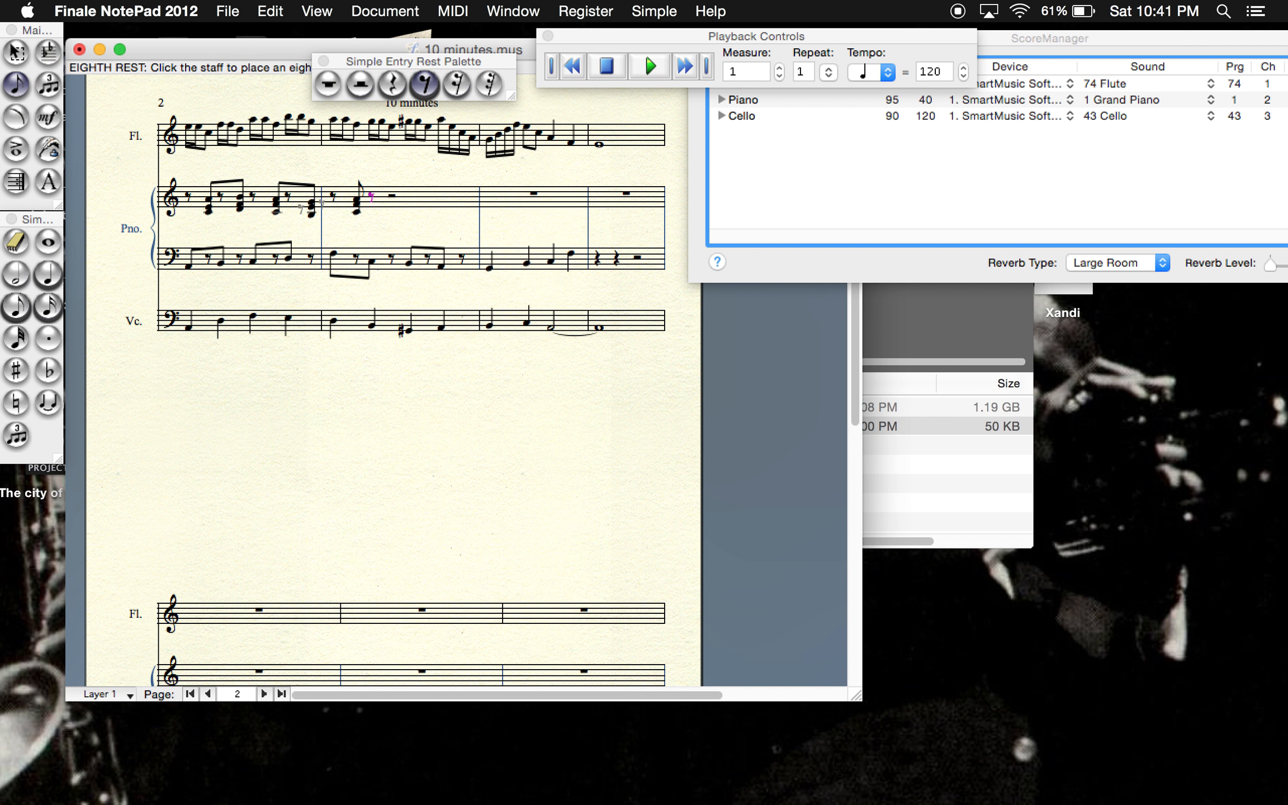
{"action": "left_click", "coordinate": [16, 307]}
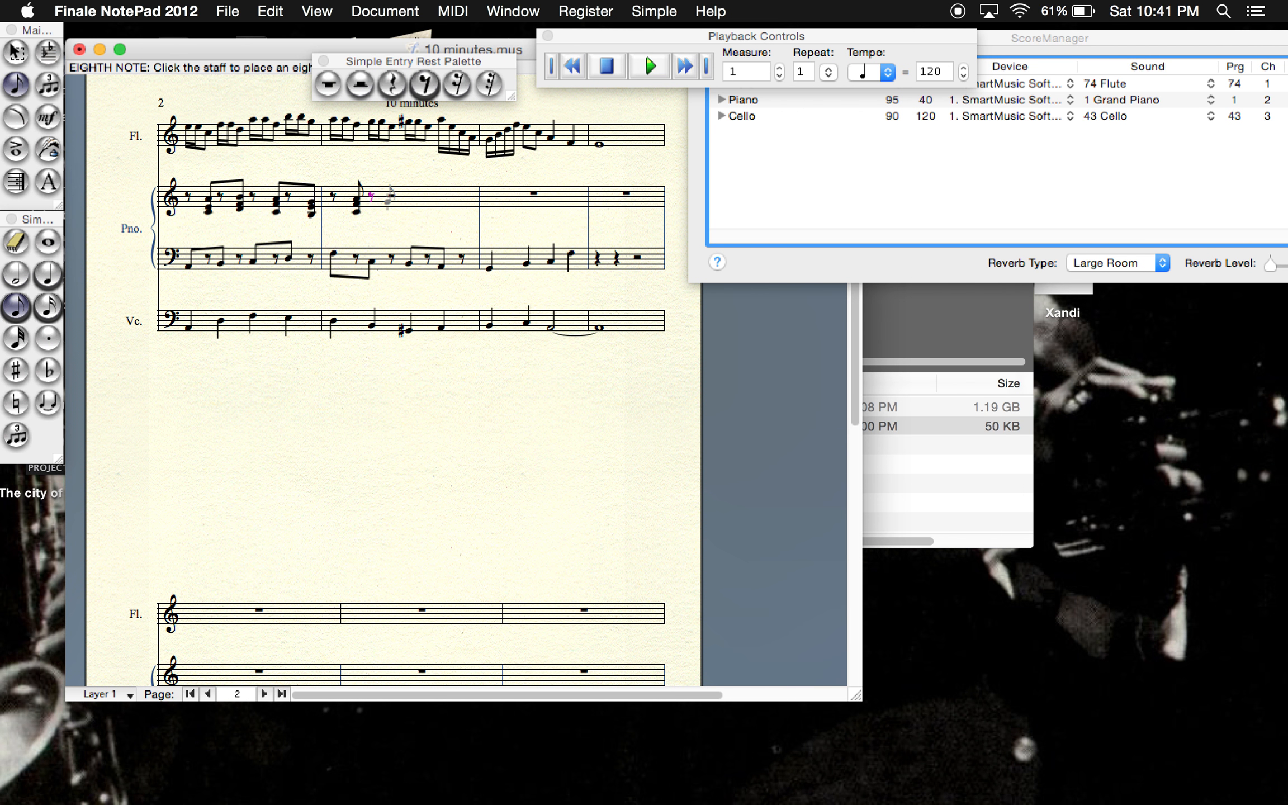
{"action": "left_click", "coordinate": [390, 200]}
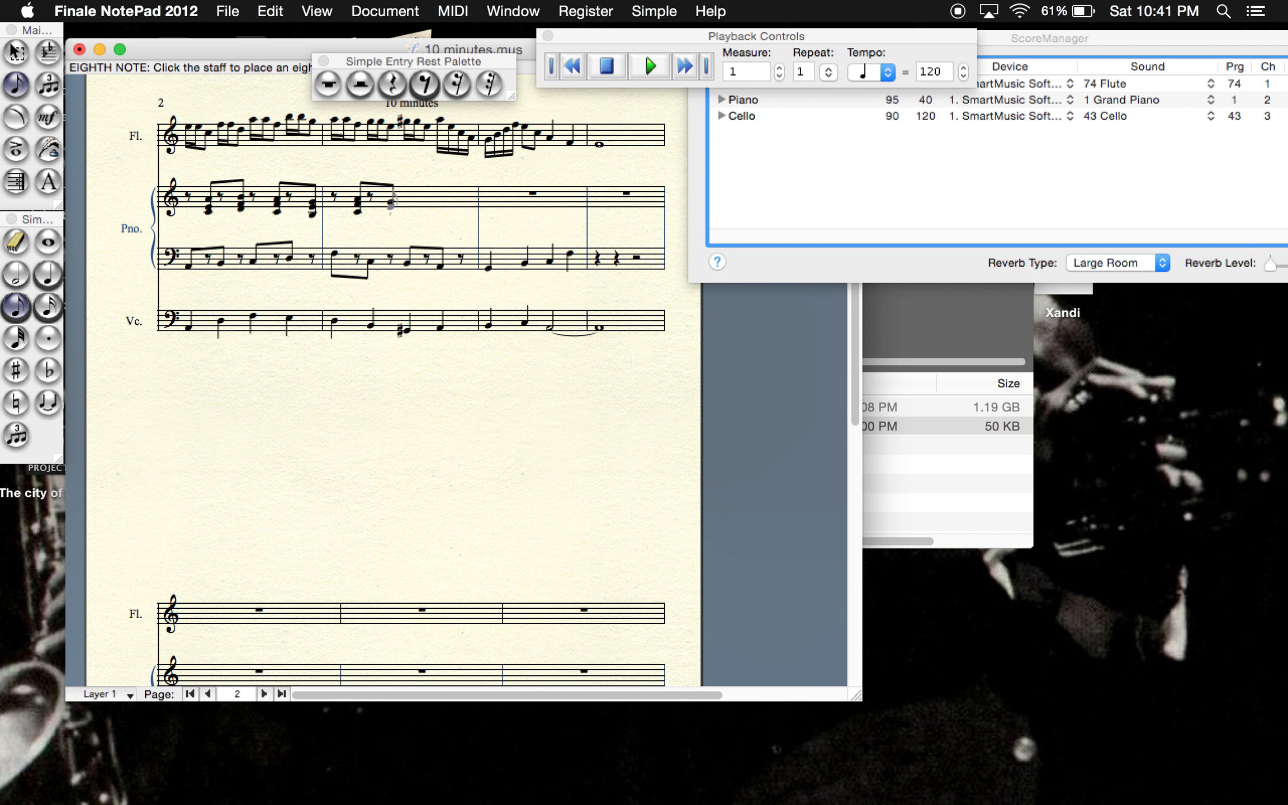
{"action": "left_click", "coordinate": [425, 84]}
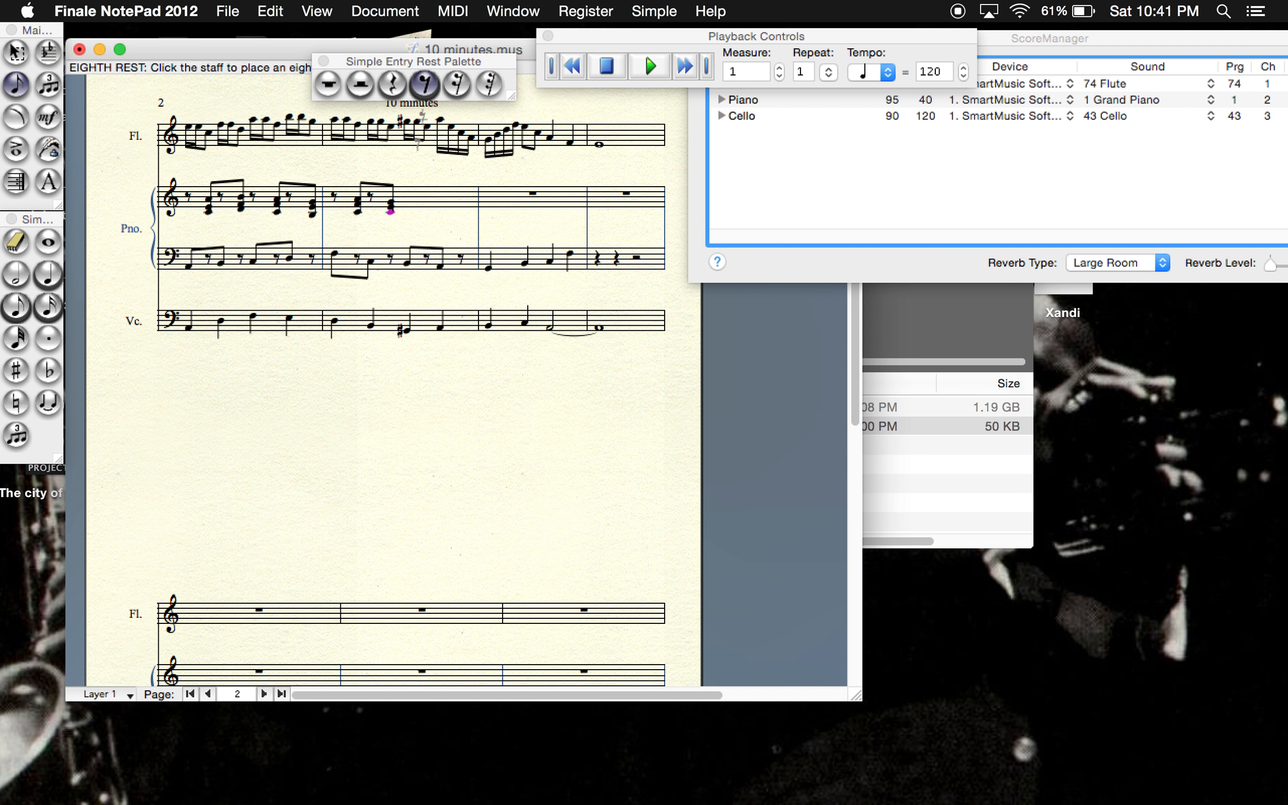
- Complete the piano's treble staff in measure 10 with an eighth-note chord containing G-sharp, an eighth rest and another three-note eighth chord
{"action": "left_click", "coordinate": [16, 307]}
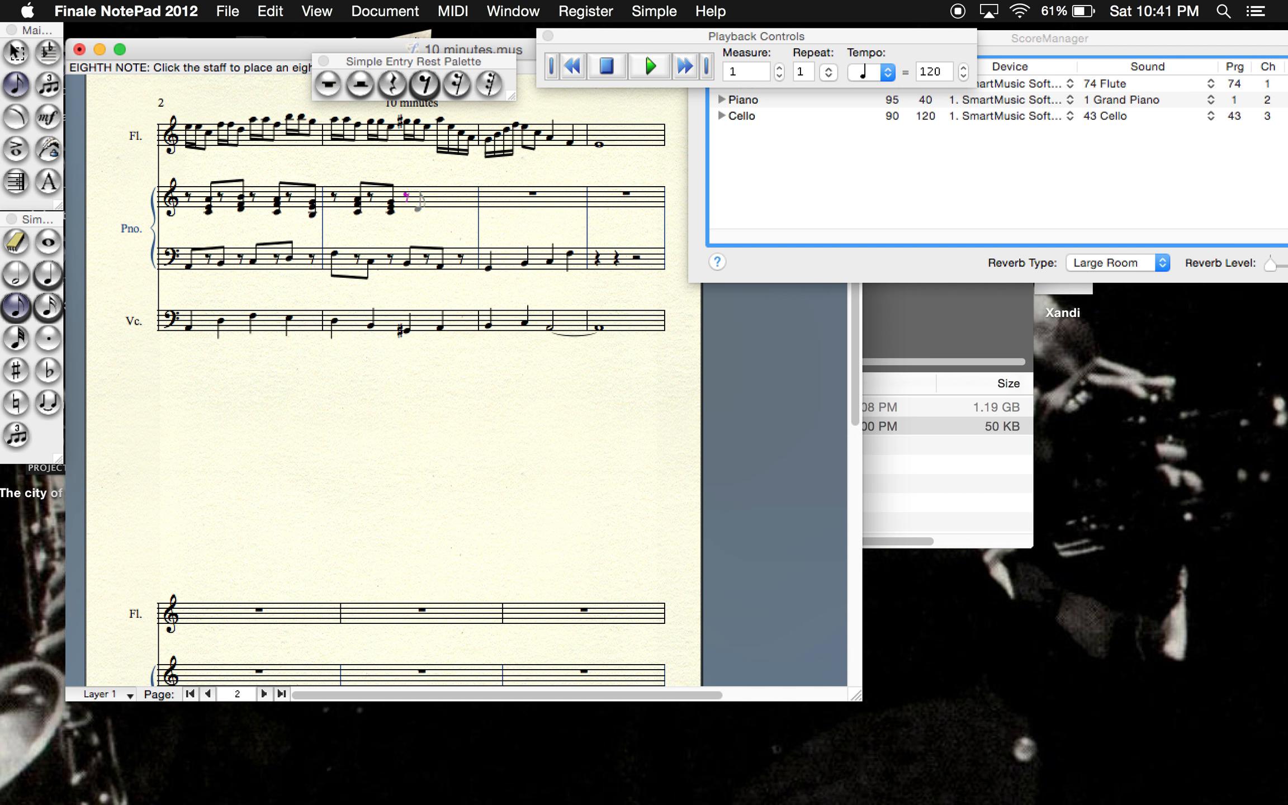
{"action": "left_click", "coordinate": [426, 208]}
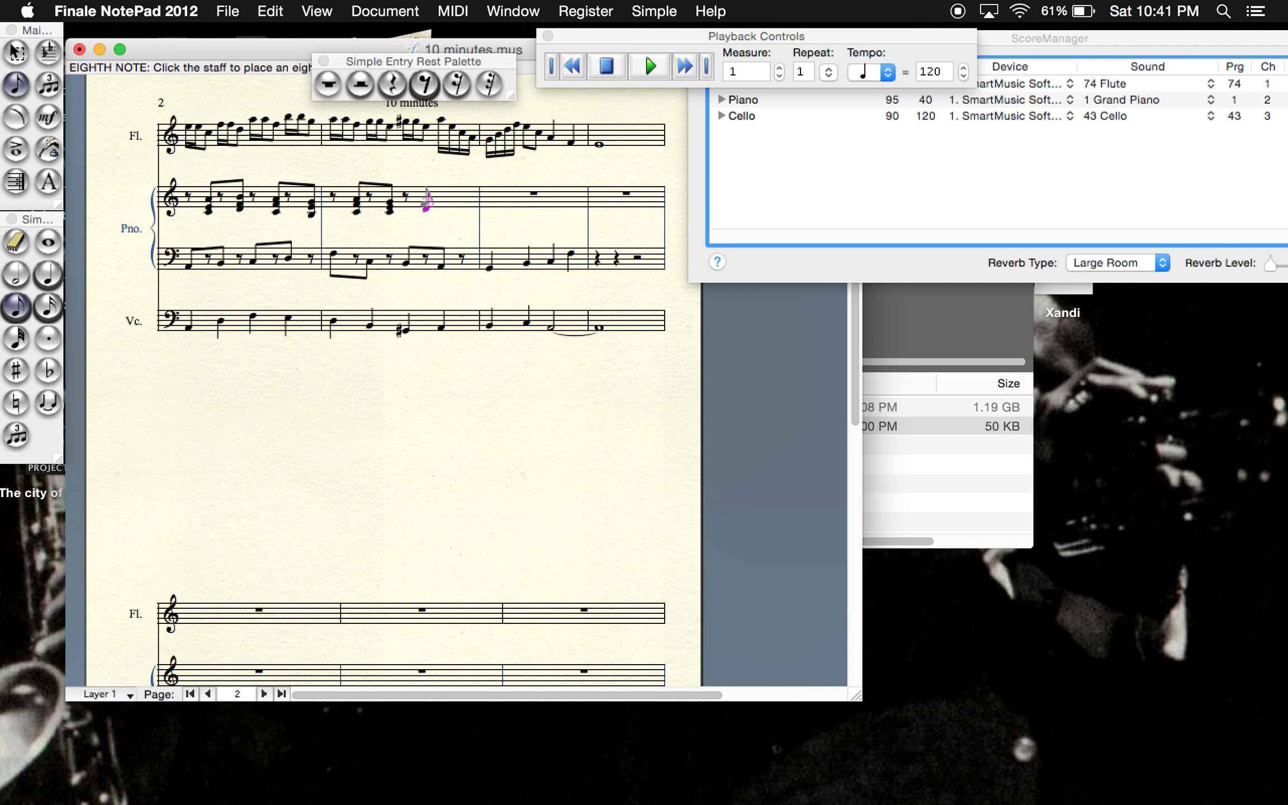
{"action": "key", "text": "equal"}
{"action": "left_click", "coordinate": [425, 84]}
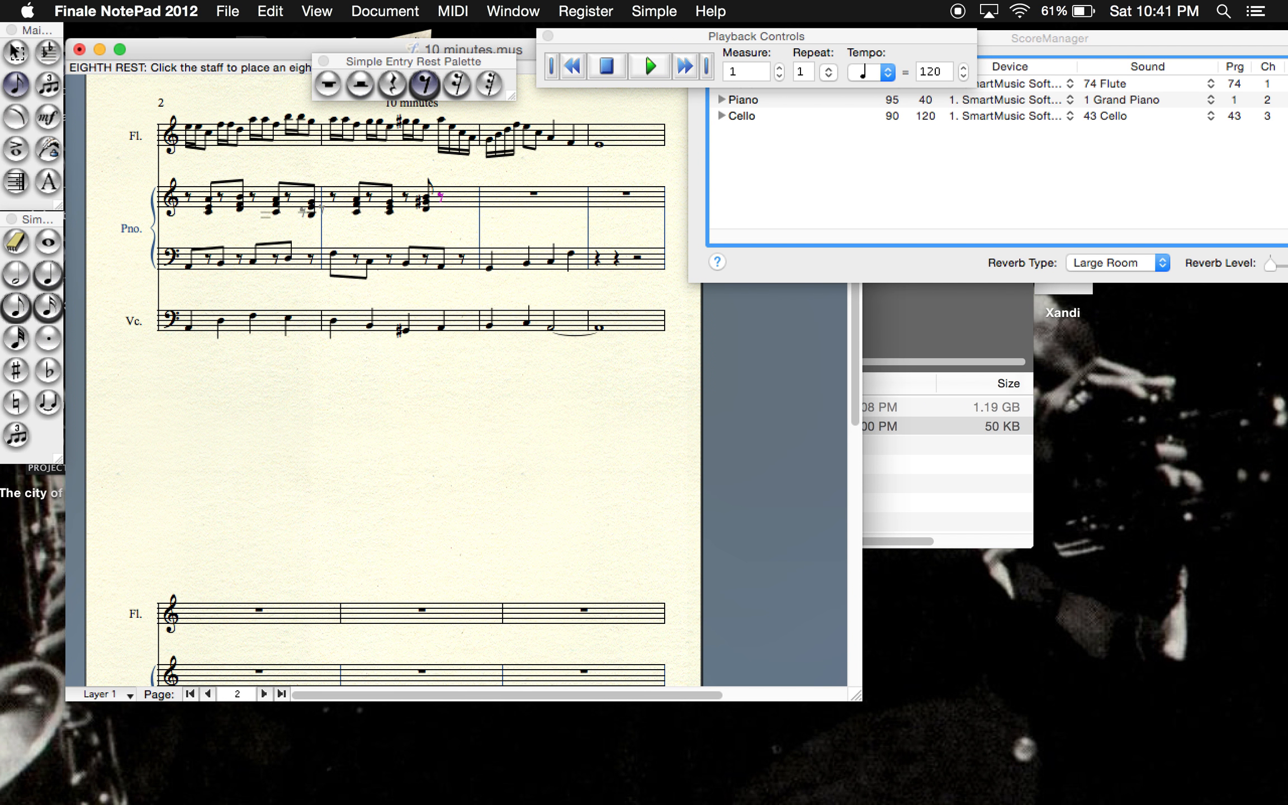
{"action": "left_click", "coordinate": [16, 307]}
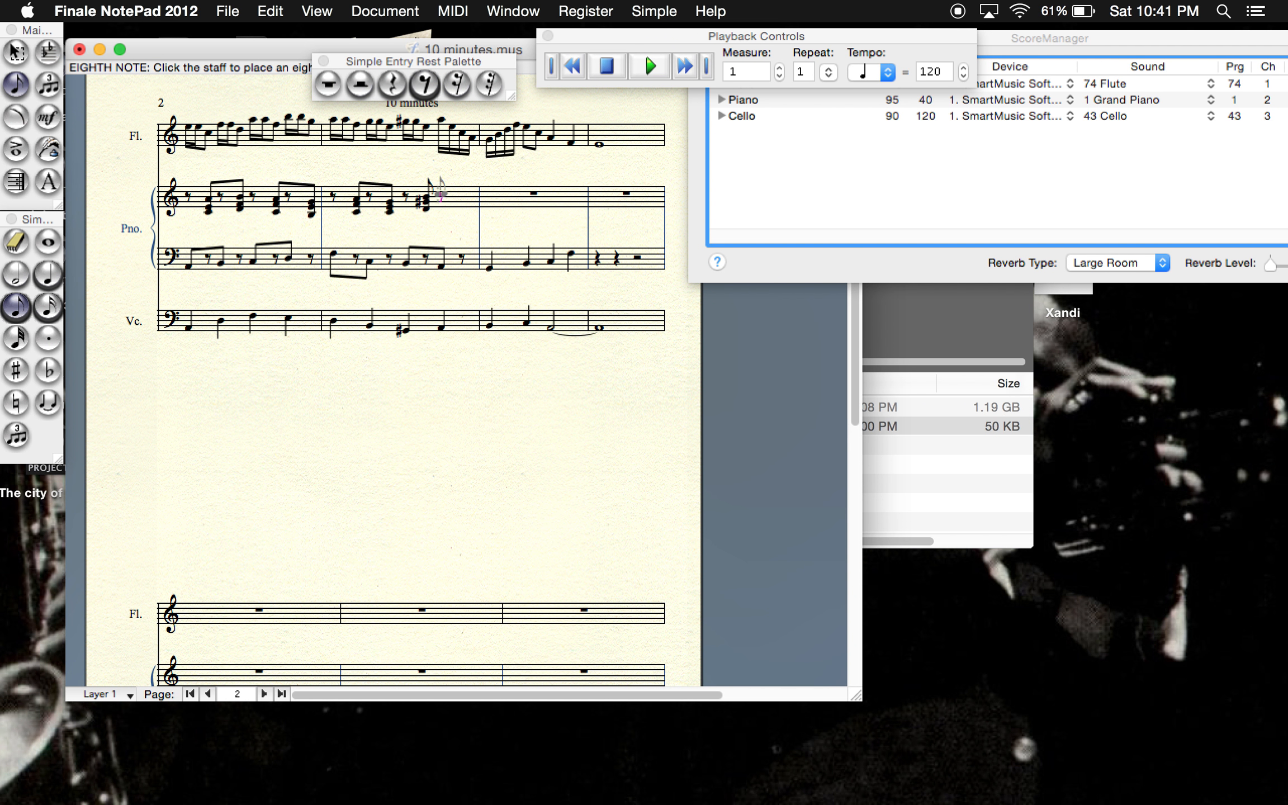
{"action": "left_click", "coordinate": [460, 198]}
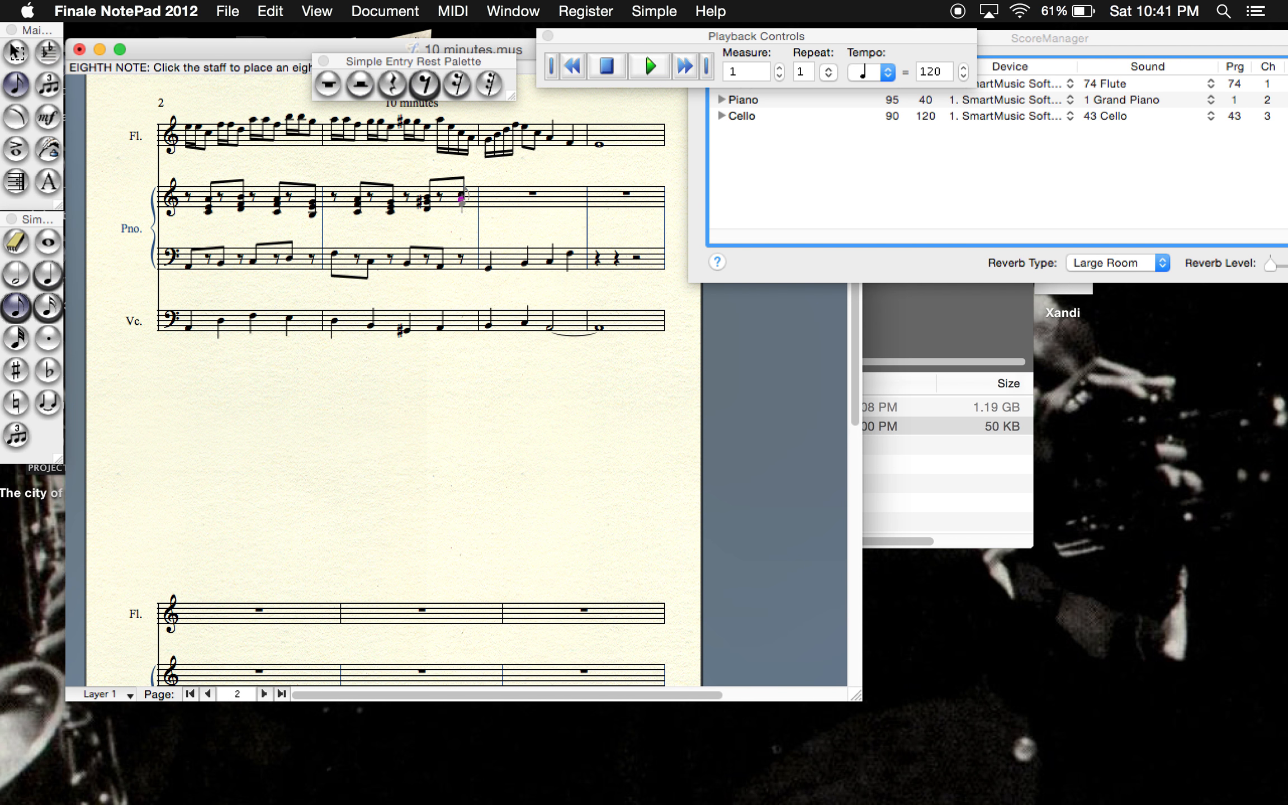
{"action": "left_click", "coordinate": [463, 207]}
- Fill the piano's treble staff in measure 11 with four quarter-note chords and place a quarter rest at the start of measure 12
{"action": "left_click", "coordinate": [48, 274]}
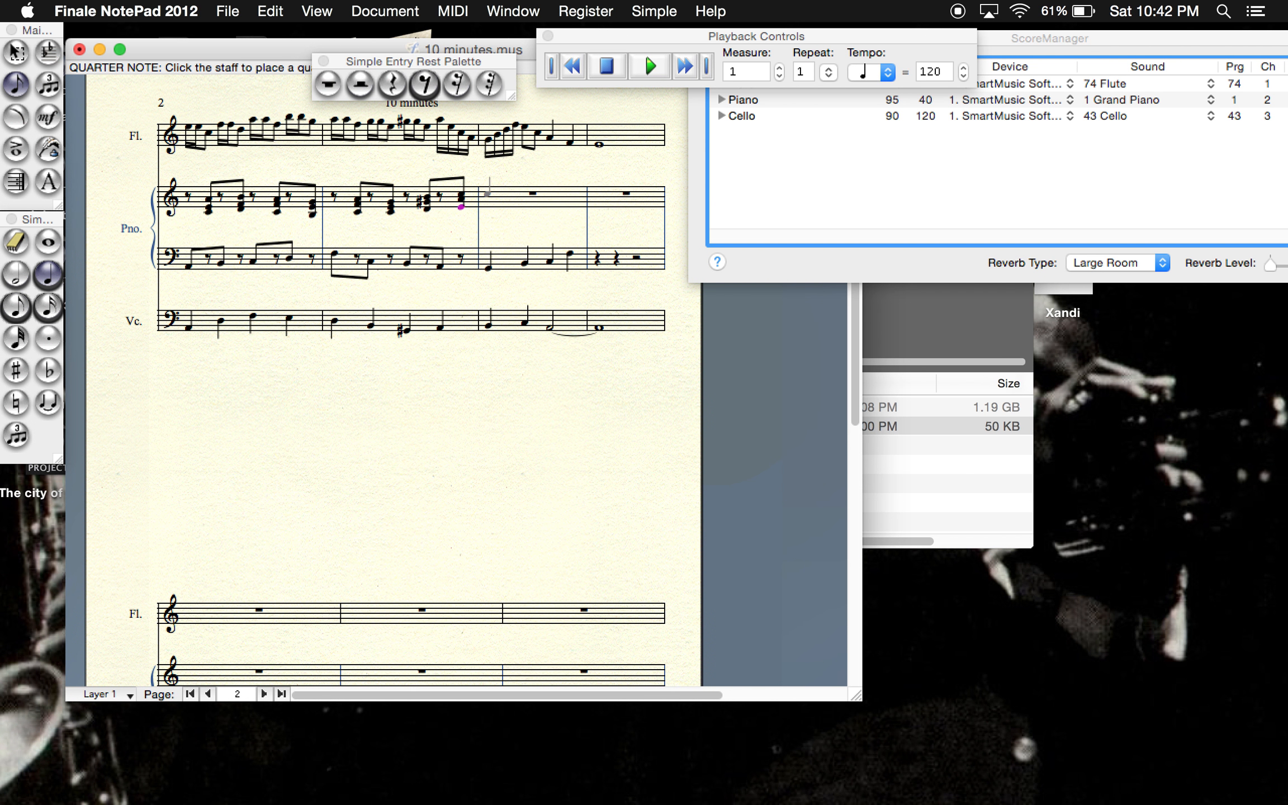
{"action": "left_click", "coordinate": [488, 190]}
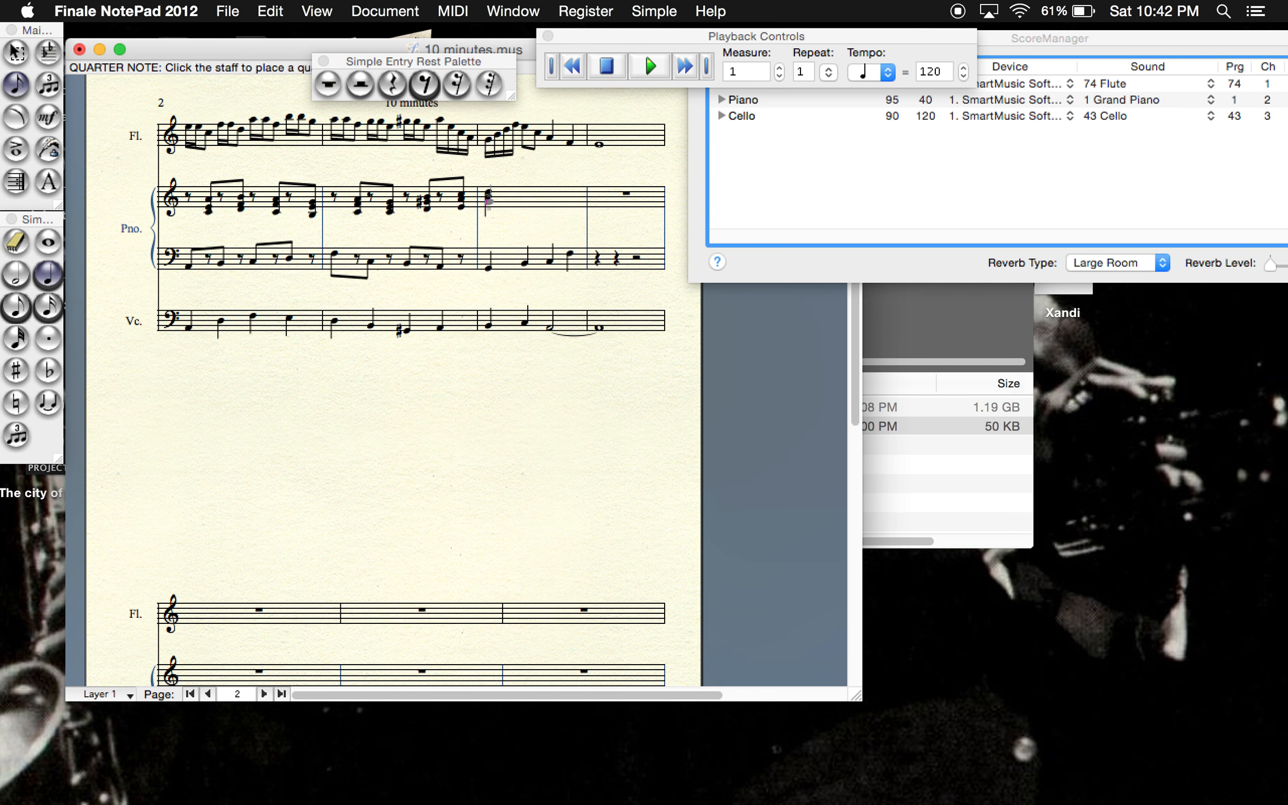
{"action": "left_click", "coordinate": [525, 192]}
{"action": "left_click", "coordinate": [553, 193]}
{"action": "left_click", "coordinate": [550, 185]}
{"action": "left_click", "coordinate": [391, 84]}
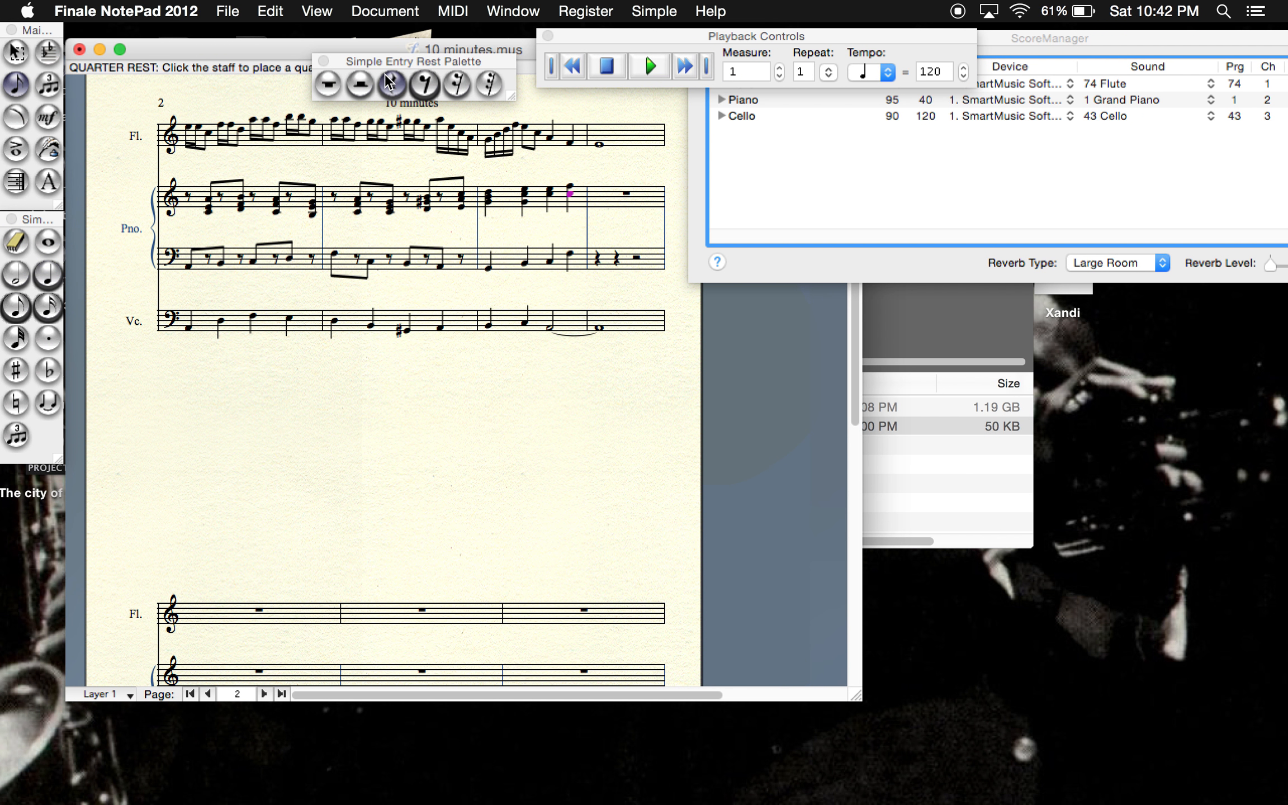
{"action": "left_click", "coordinate": [597, 194]}
- Play the score from measure 1, stop the playback in measure 4, and look through pages 2 and 1
{"action": "left_click", "coordinate": [650, 67]}
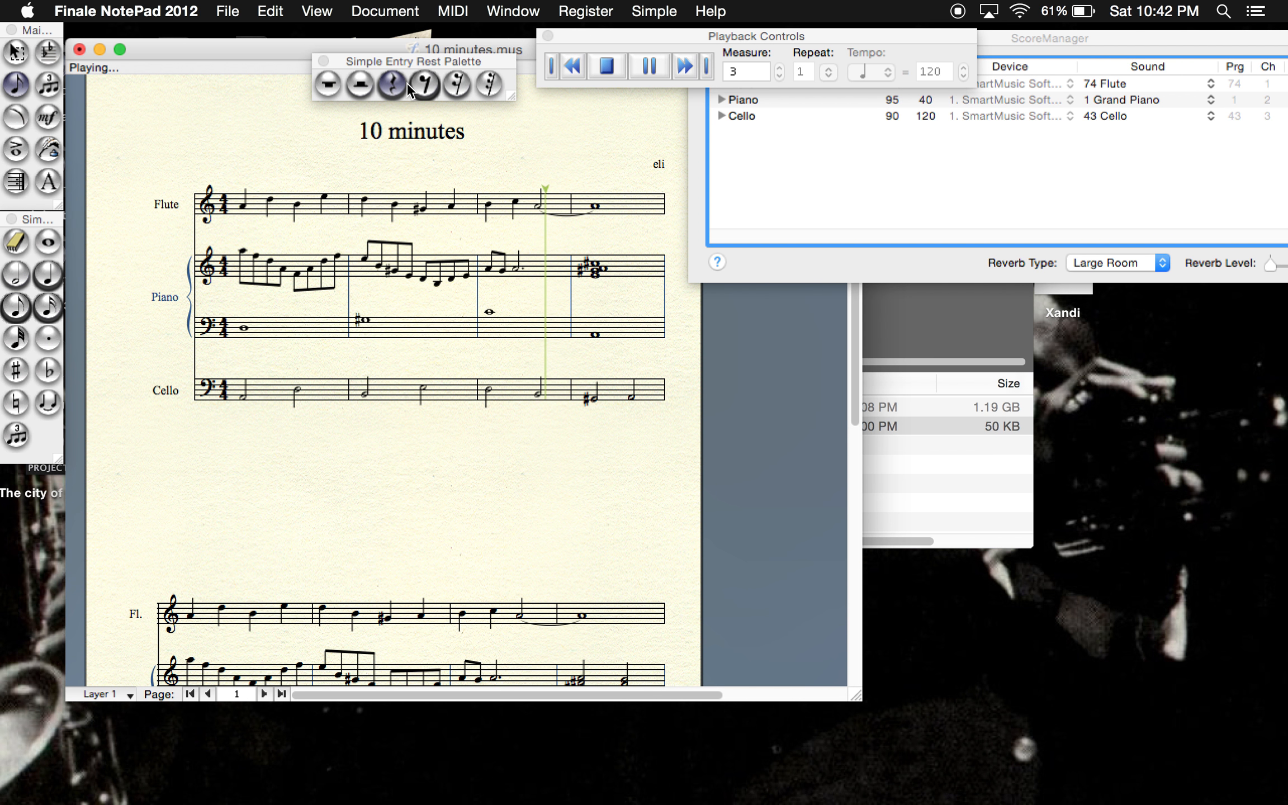
{"action": "left_click", "coordinate": [612, 67]}
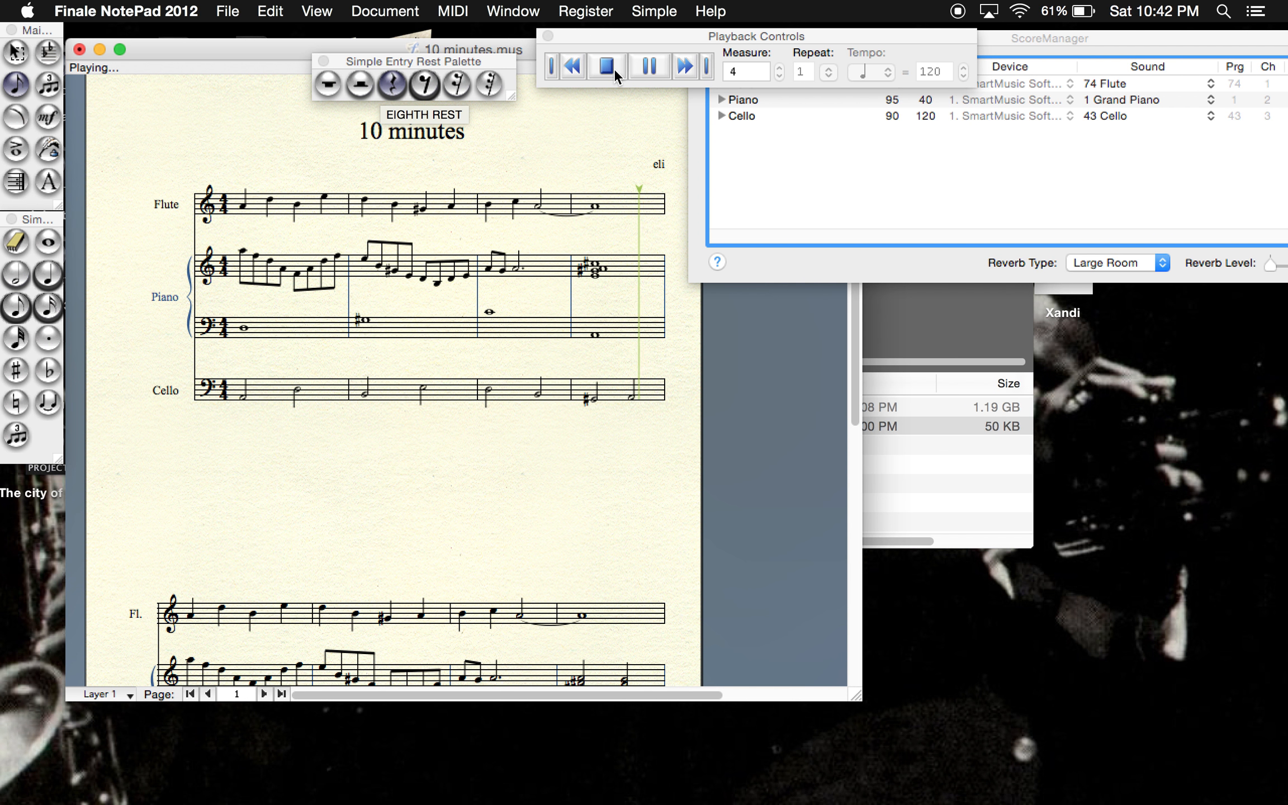
{"action": "left_click", "coordinate": [262, 694]}
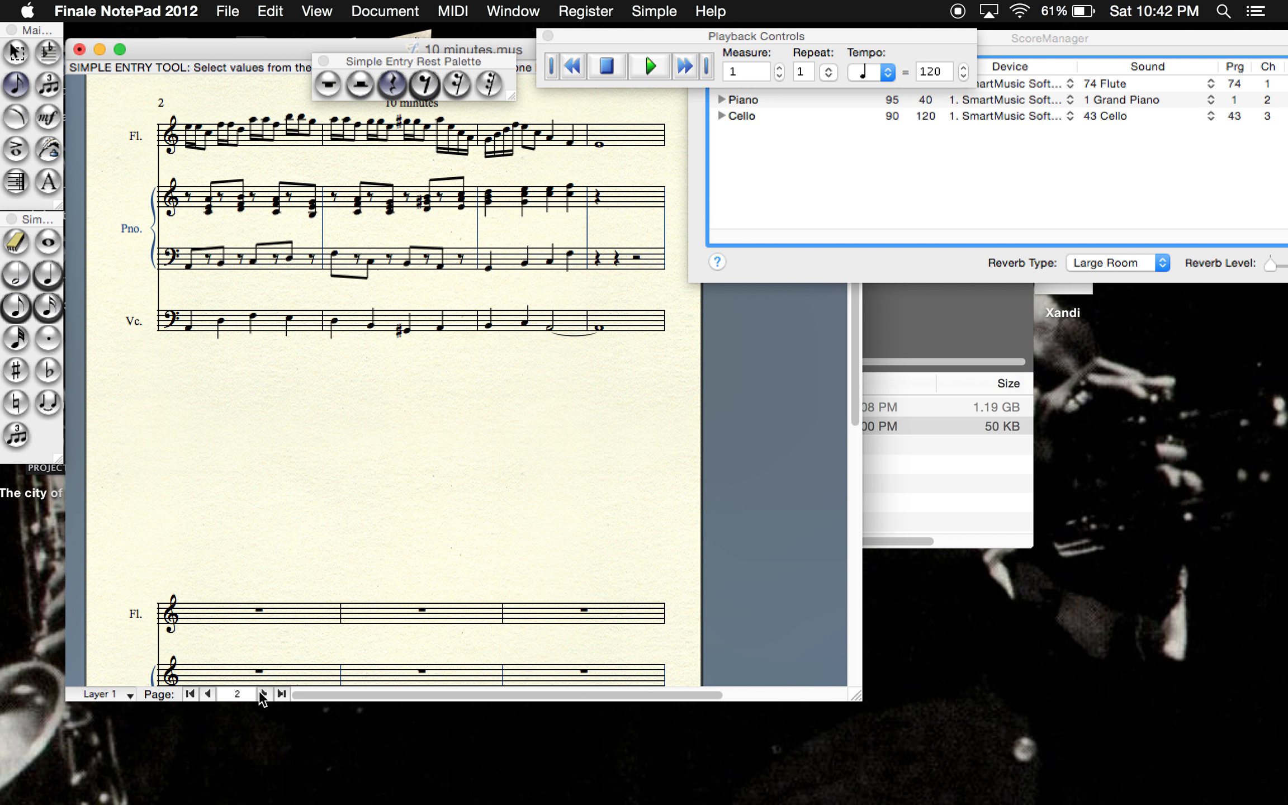
{"action": "left_click", "coordinate": [207, 694]}
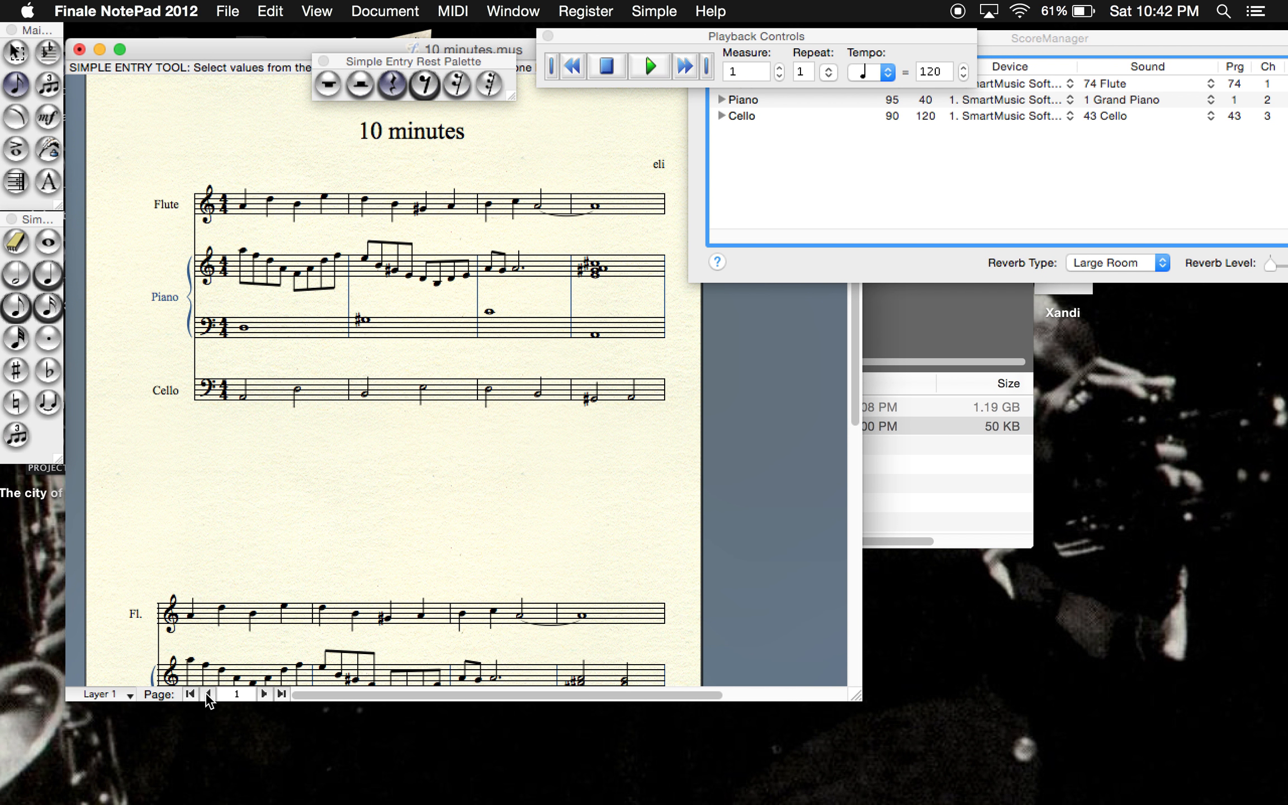
- Erase the rests from measure 12 in both the treble and bass staves of the piano on page 2
{"action": "left_click", "coordinate": [265, 693]}
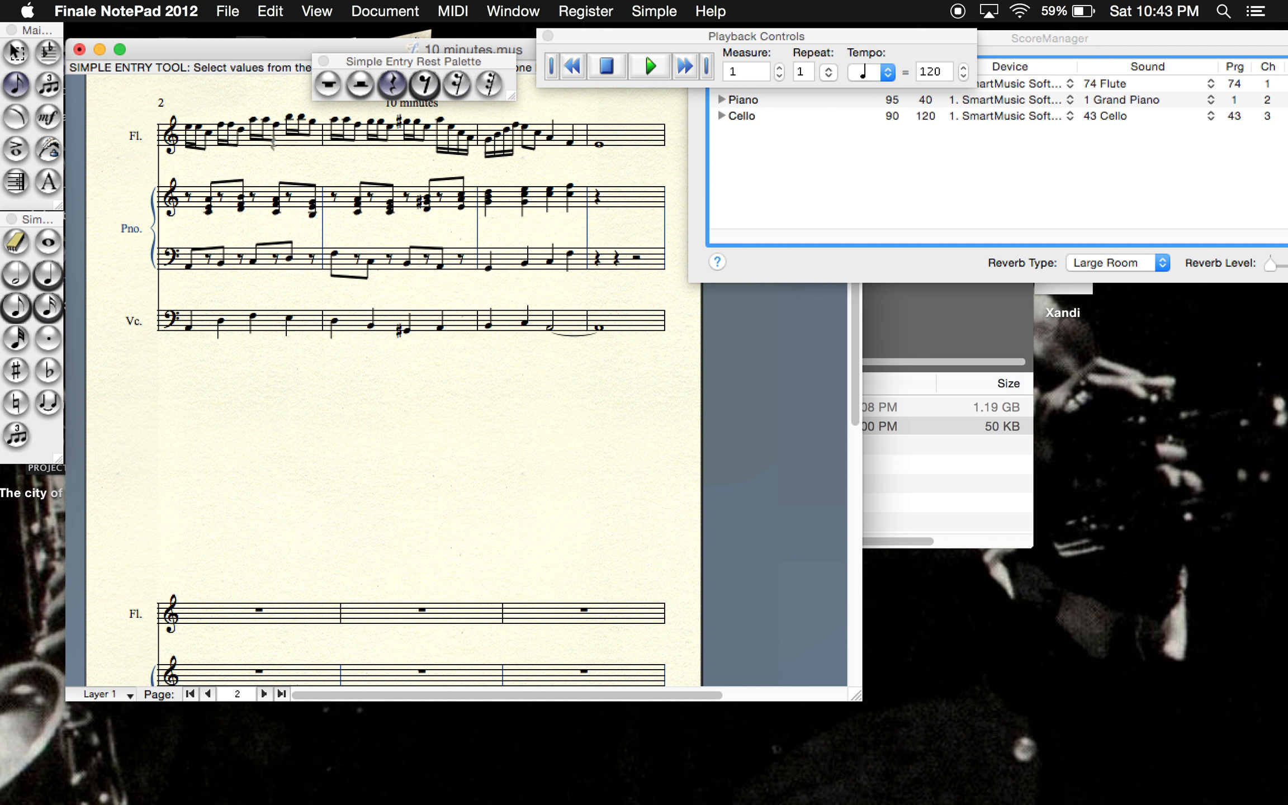
{"action": "left_click", "coordinate": [16, 241]}
{"action": "left_click", "coordinate": [597, 197]}
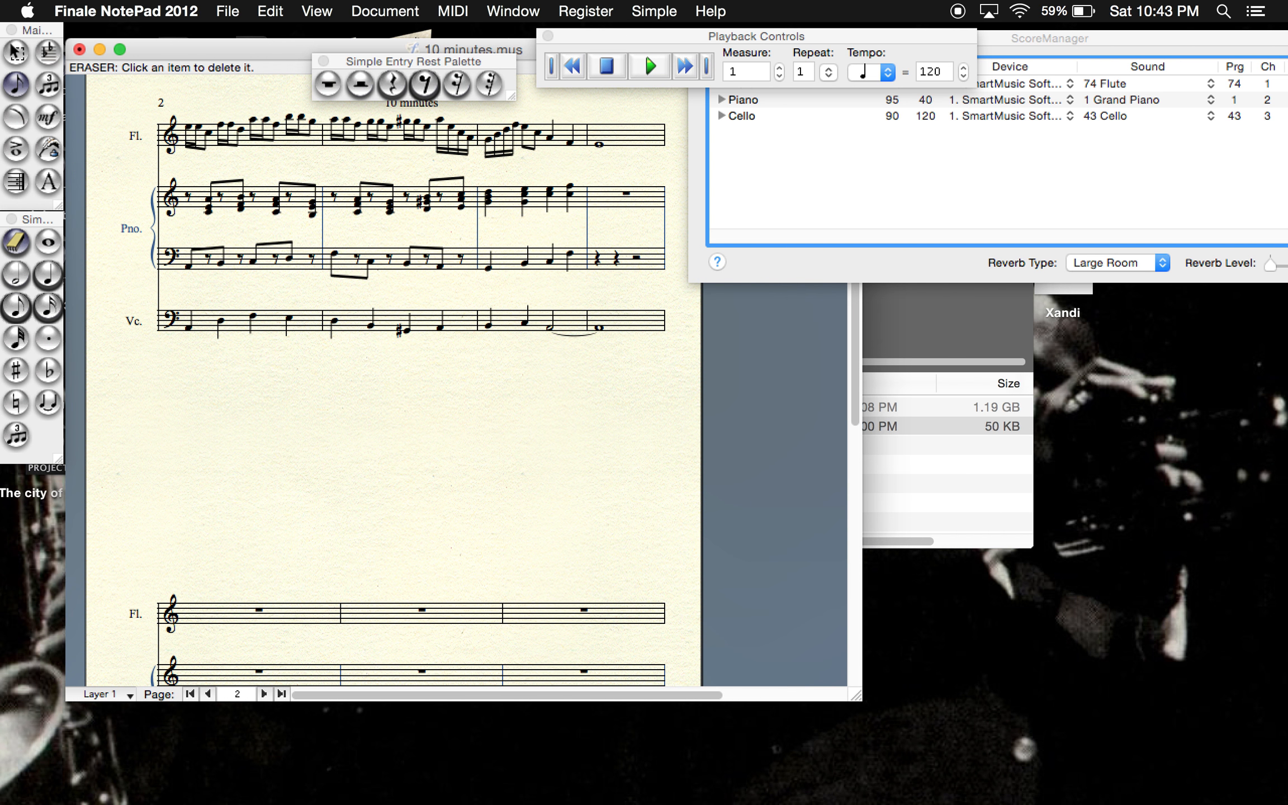
{"action": "left_click", "coordinate": [601, 260]}
{"action": "left_click", "coordinate": [604, 260]}
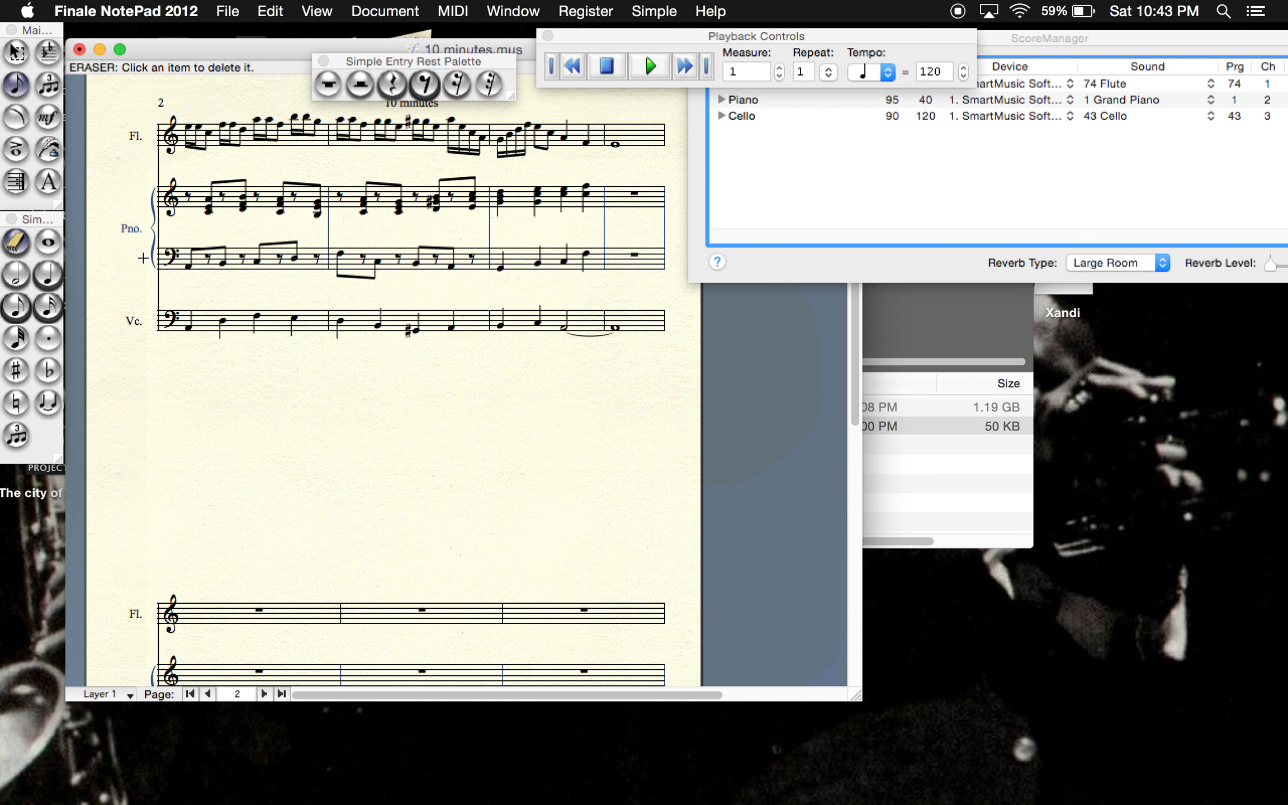
- Fill the piano's bass staff in measure 12 with half notes G-sharp and A, and add half notes to its treble staff
{"action": "left_click", "coordinate": [20, 277]}
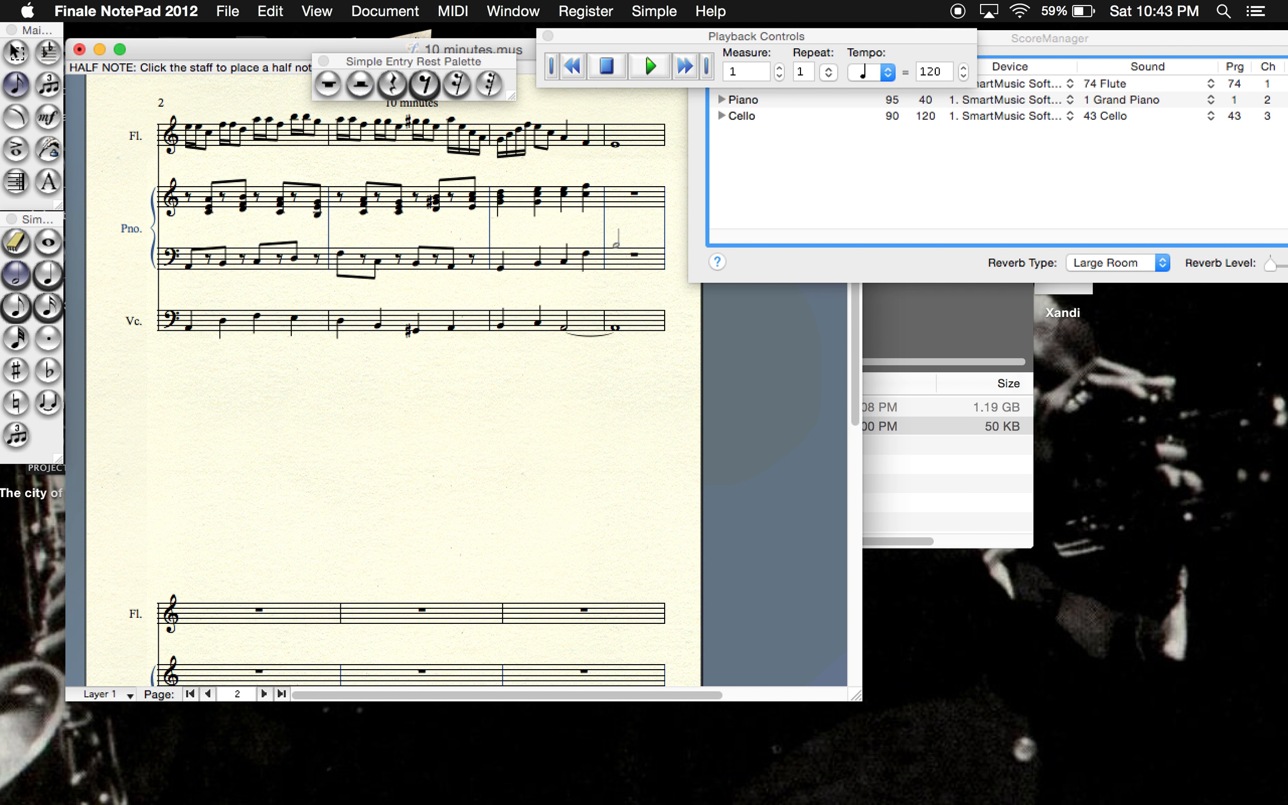
{"action": "left_click", "coordinate": [615, 249]}
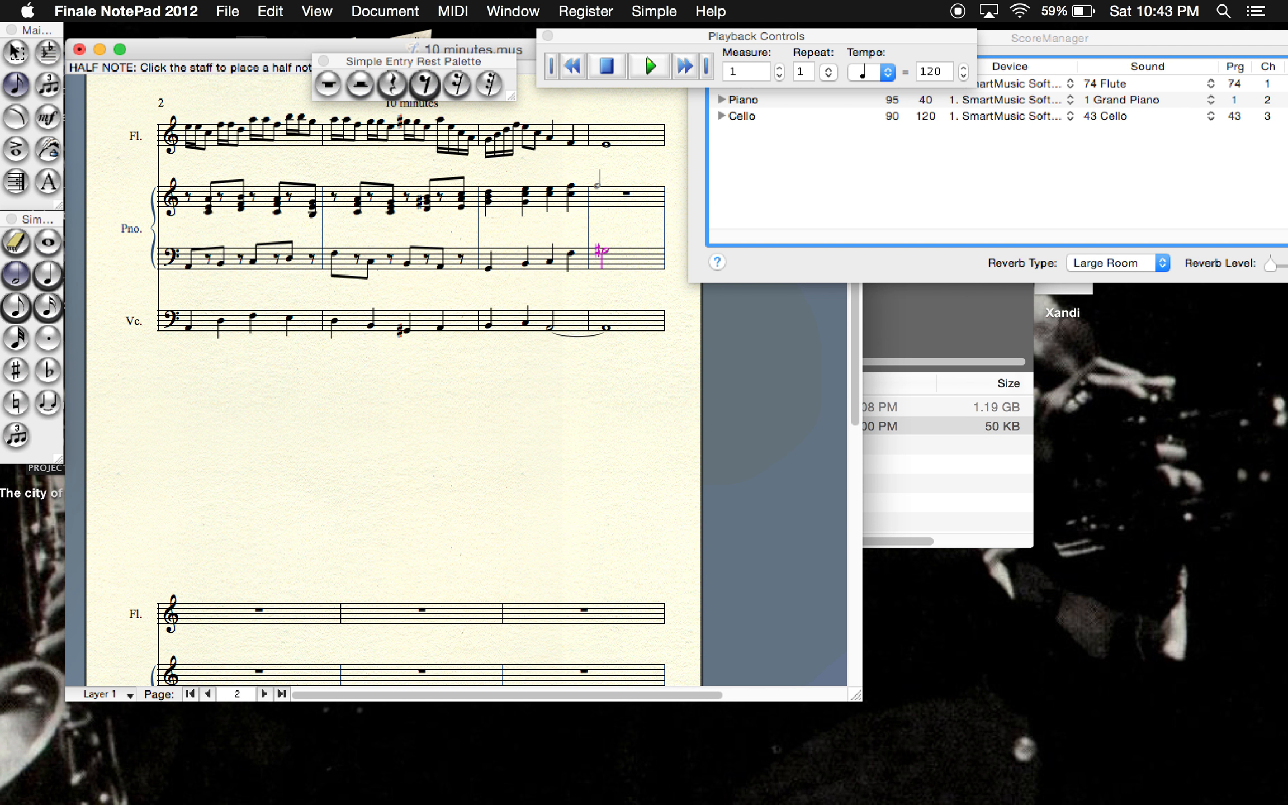
{"action": "left_click", "coordinate": [601, 180]}
{"action": "key", "text": "plus"}
{"action": "left_click", "coordinate": [605, 194]}
{"action": "left_click", "coordinate": [636, 247]}
{"action": "left_click", "coordinate": [636, 180]}
- Play the score from measure 1 through to measure 13, stop it, and review pages 1 and 2
{"action": "left_click", "coordinate": [648, 65]}
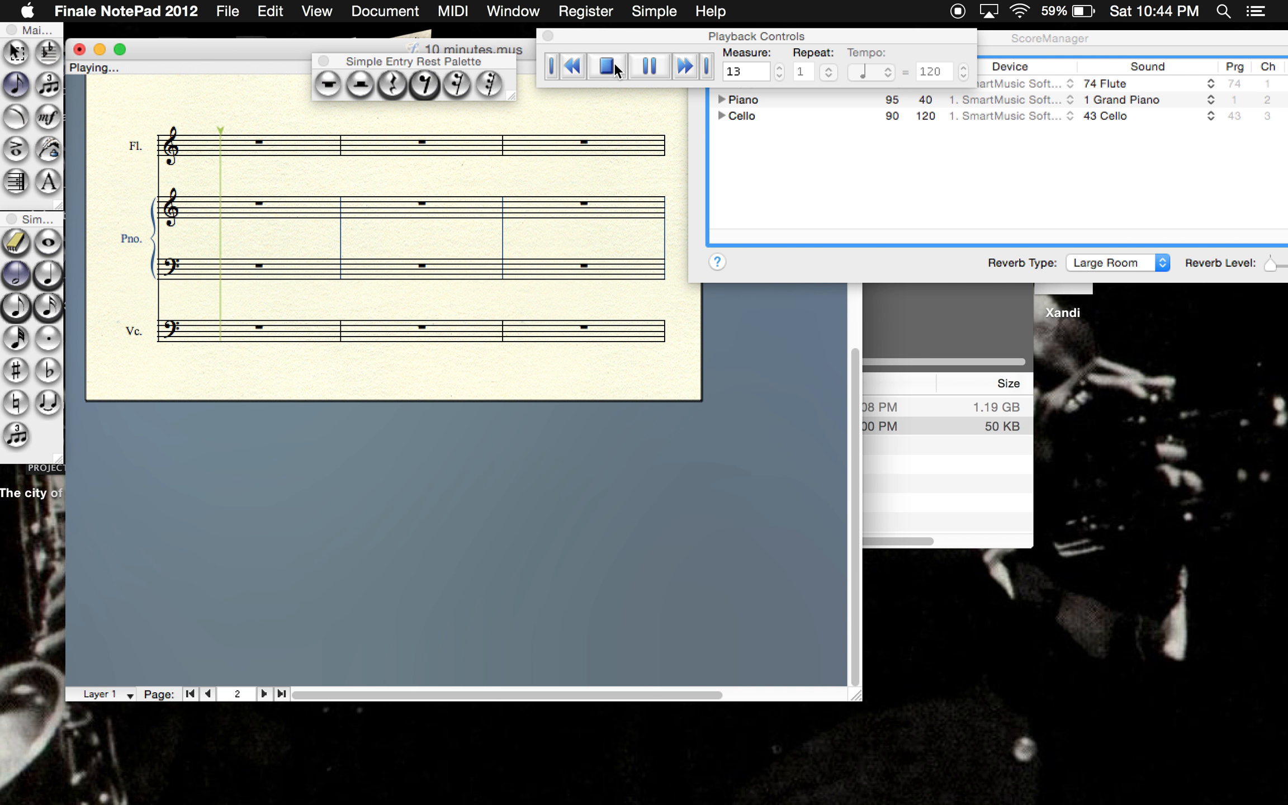
{"action": "left_click", "coordinate": [570, 67]}
{"action": "scroll", "coordinate": [381, 408], "scroll_direction": "up", "scroll_amount": 3}
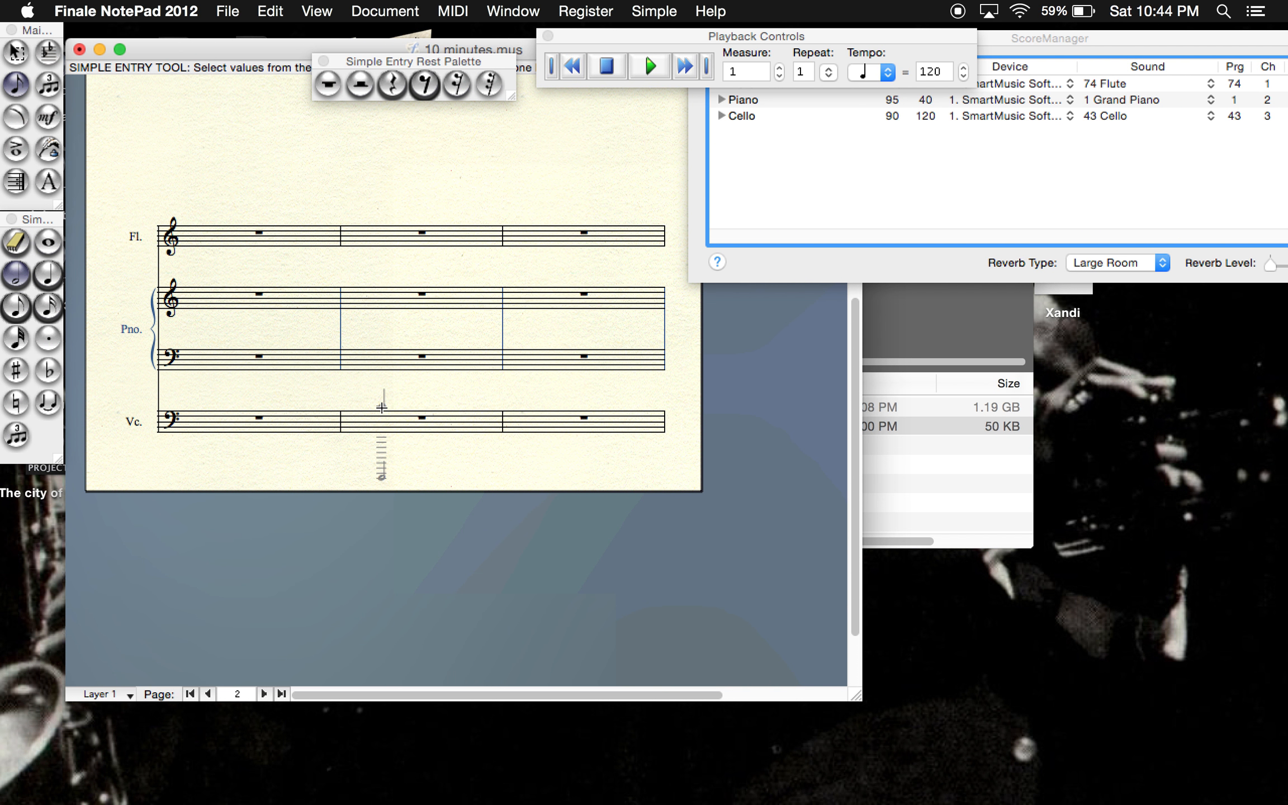
{"action": "left_click", "coordinate": [208, 692]}
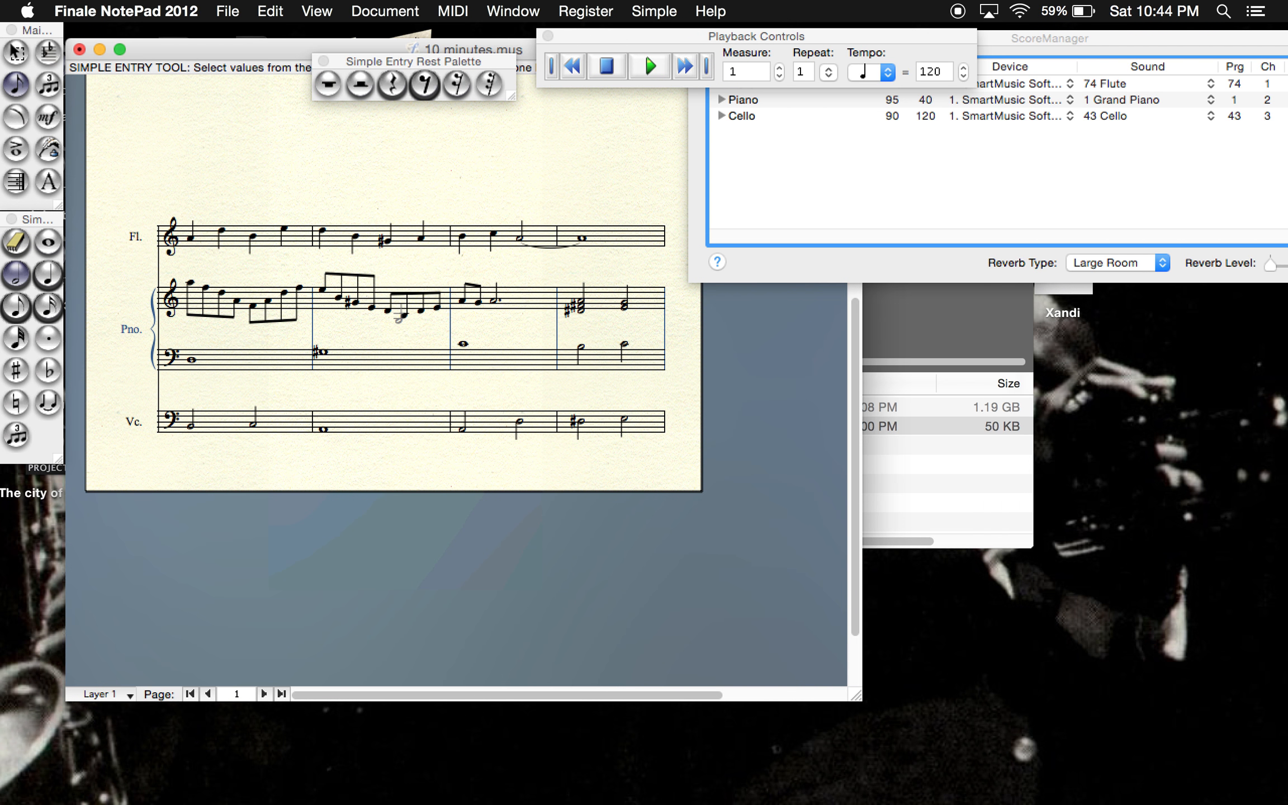
{"action": "scroll", "coordinate": [235, 643], "scroll_direction": "down", "scroll_amount": 4}
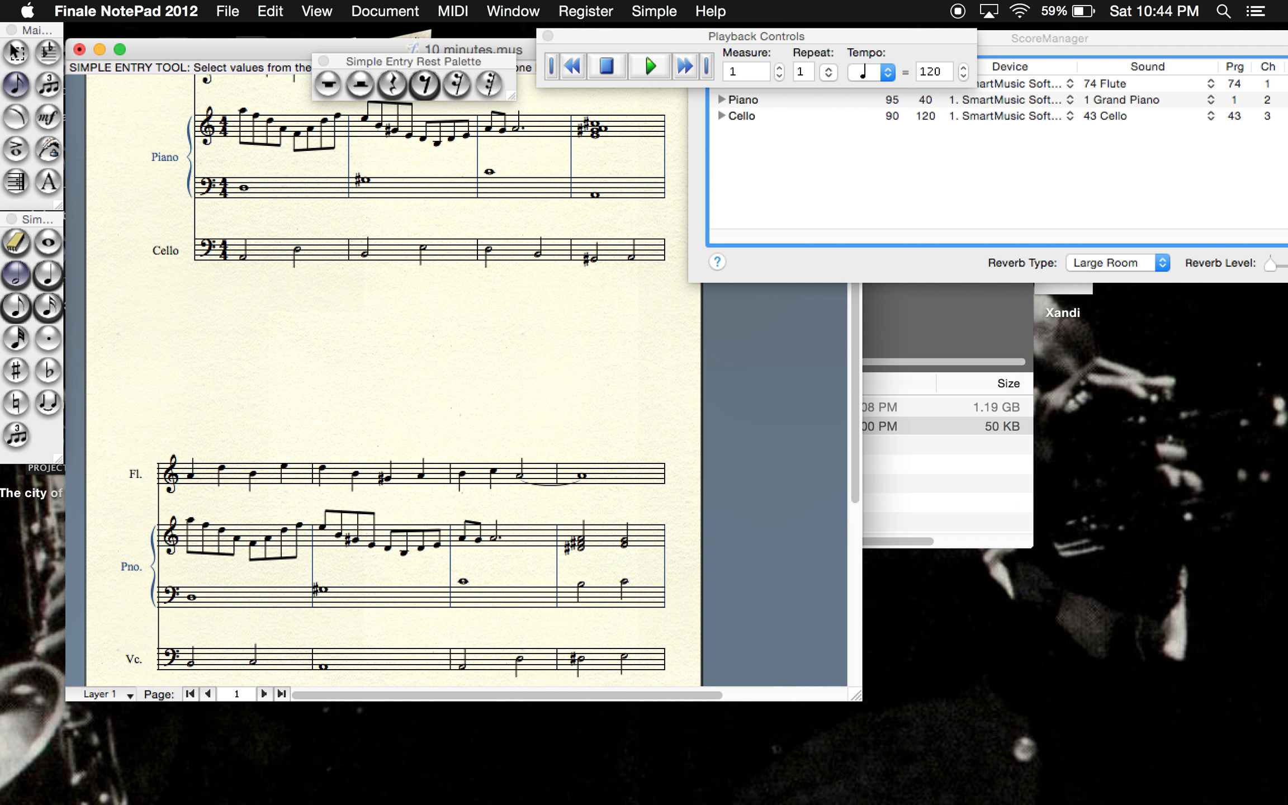
{"action": "left_click", "coordinate": [264, 694]}
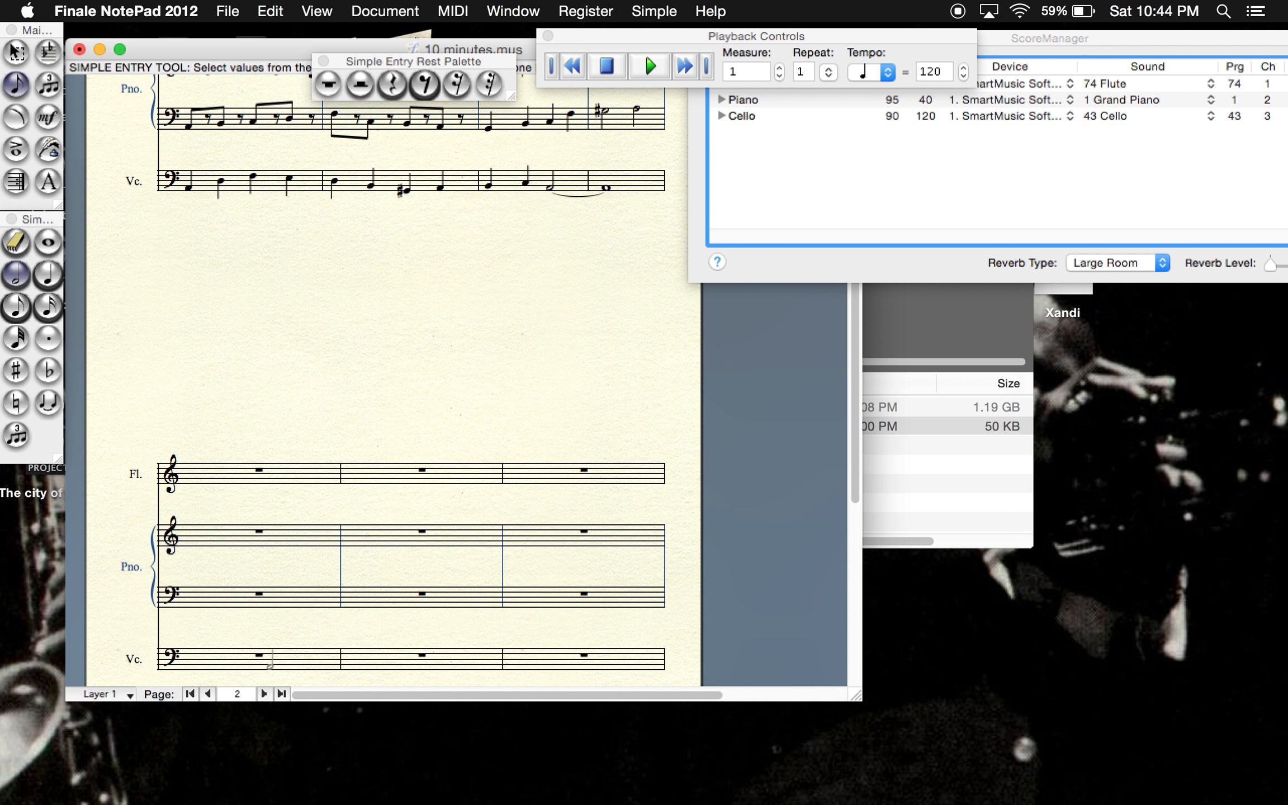